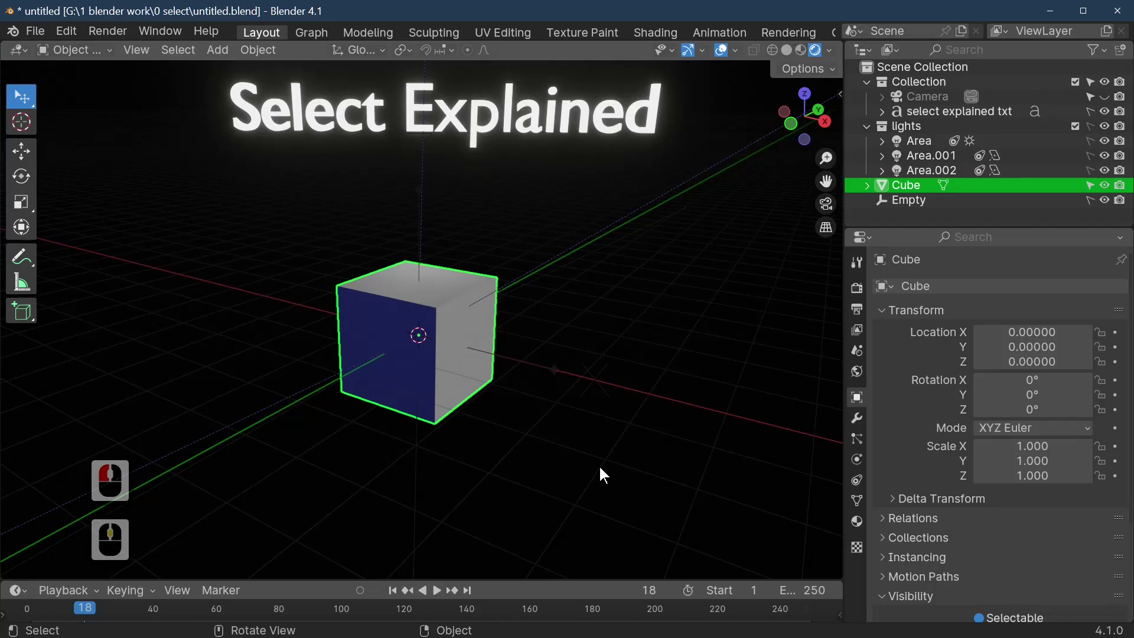
- Set the active selection tool to Tweak
{"action": "middle_click_drag", "start_coordinate": [611, 455], "coordinate": [616, 443]}
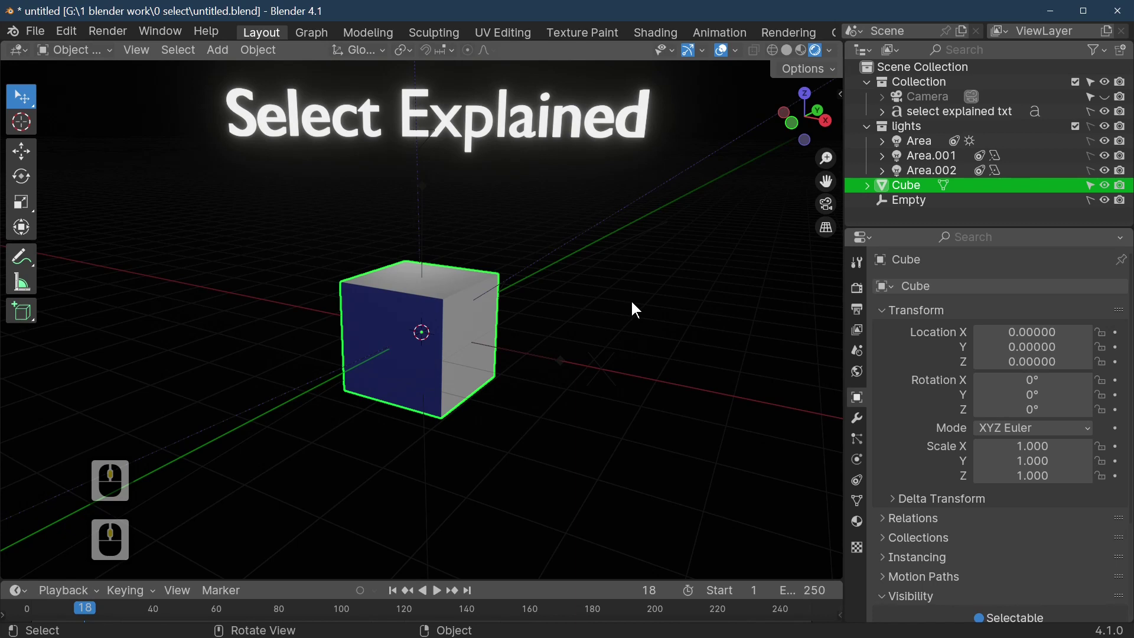
{"action": "left_click", "coordinate": [22, 106]}
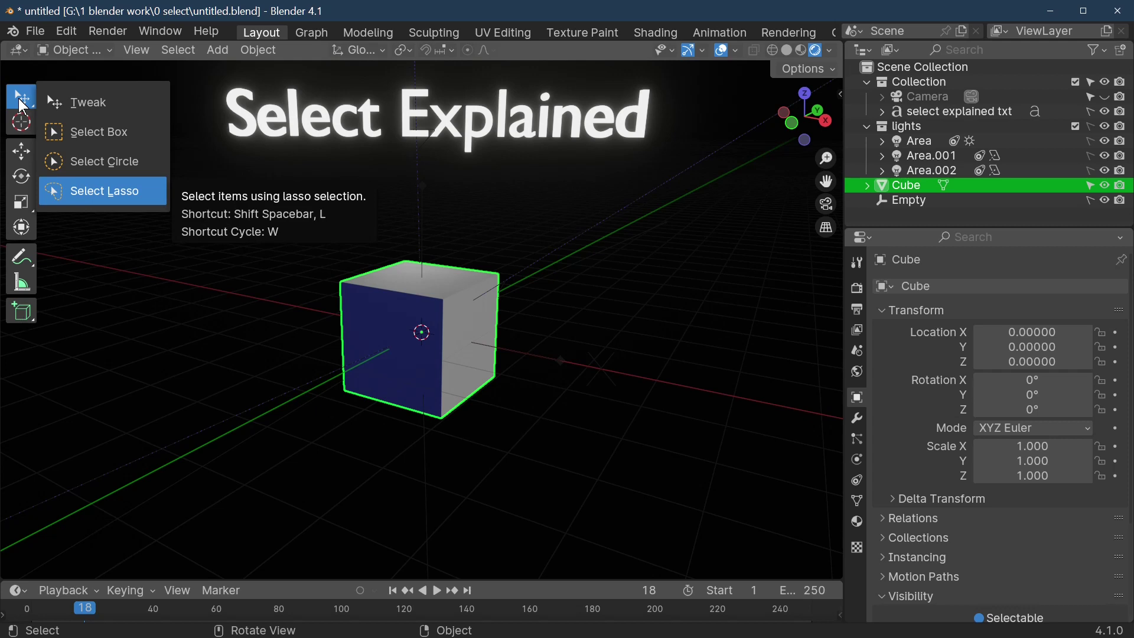
{"action": "left_click", "coordinate": [102, 114]}
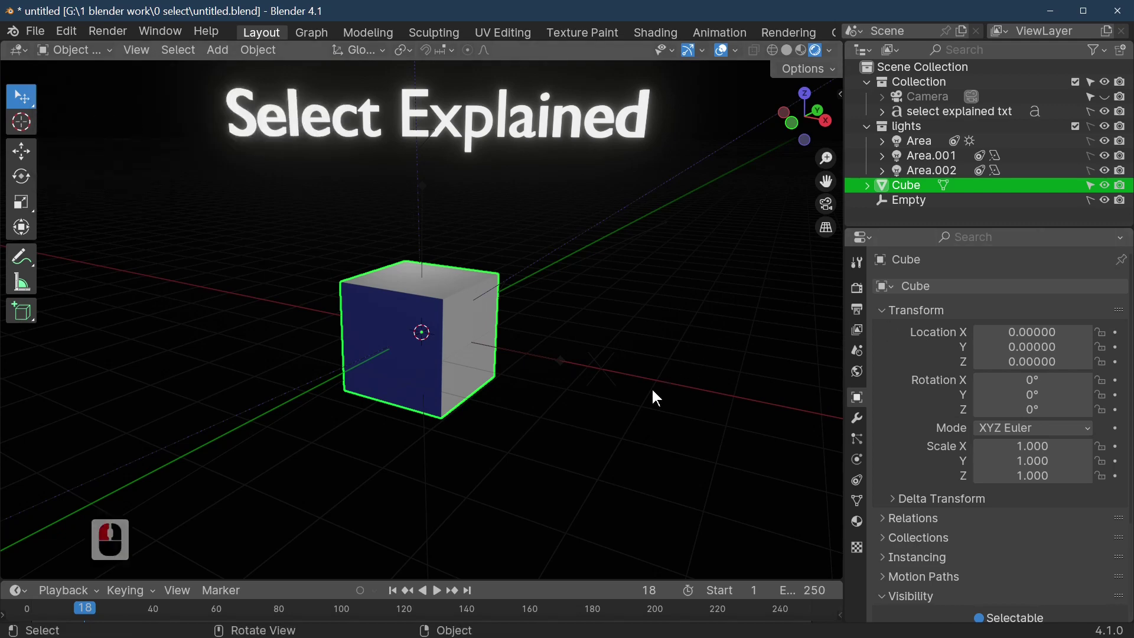
{"action": "scroll", "coordinate": [652, 470], "scroll_direction": "up", "scroll_amount": 3}
{"action": "scroll", "coordinate": [650, 466], "scroll_direction": "down", "scroll_amount": 4}
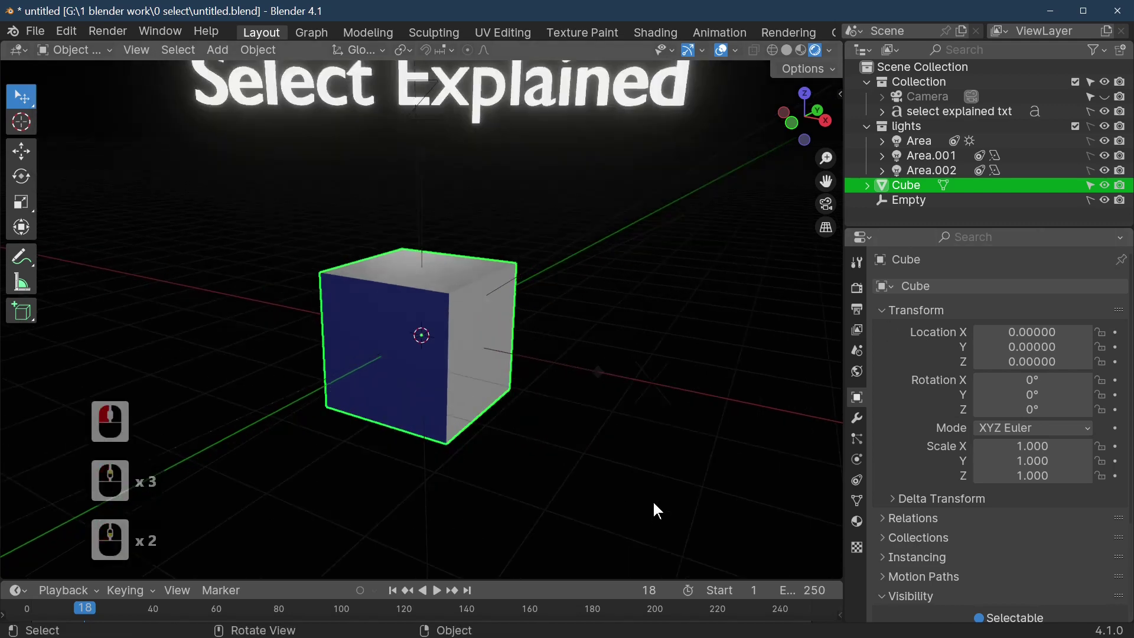
{"action": "scroll", "coordinate": [654, 465], "scroll_direction": "up", "scroll_amount": 1}
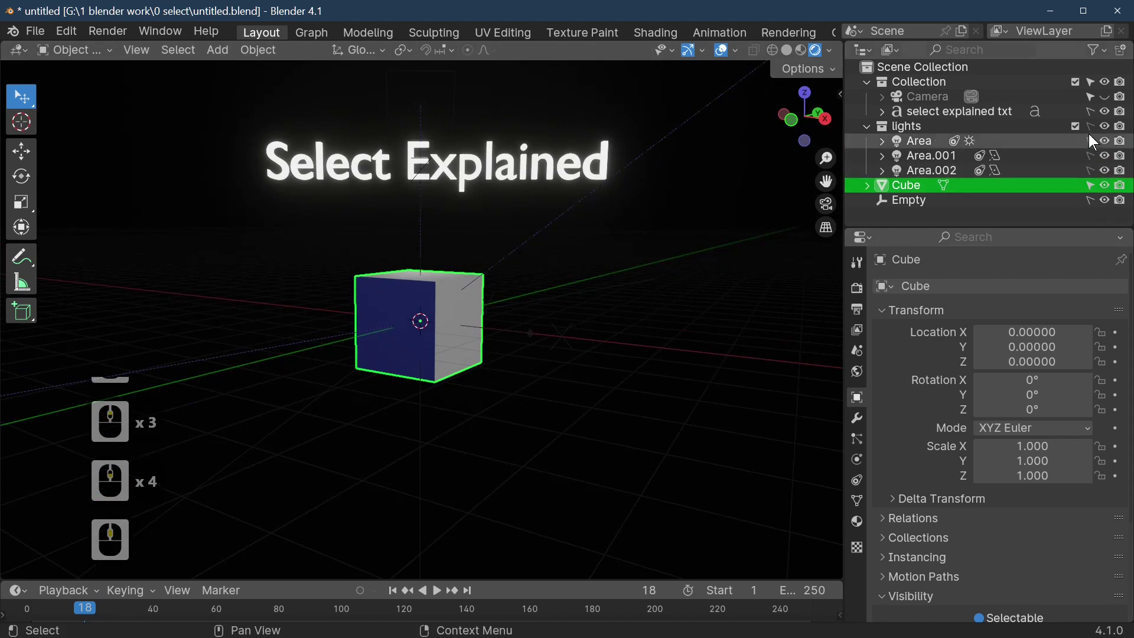
- Hide the "select explained txt" object in the viewport
{"action": "left_click", "coordinate": [1103, 113]}
{"action": "middle_click_drag", "start_coordinate": [587, 393], "coordinate": [603, 438]}
{"action": "scroll", "coordinate": [592, 445], "scroll_direction": "up", "scroll_amount": 3}
{"action": "scroll", "coordinate": [568, 459], "scroll_direction": "down", "scroll_amount": 2}
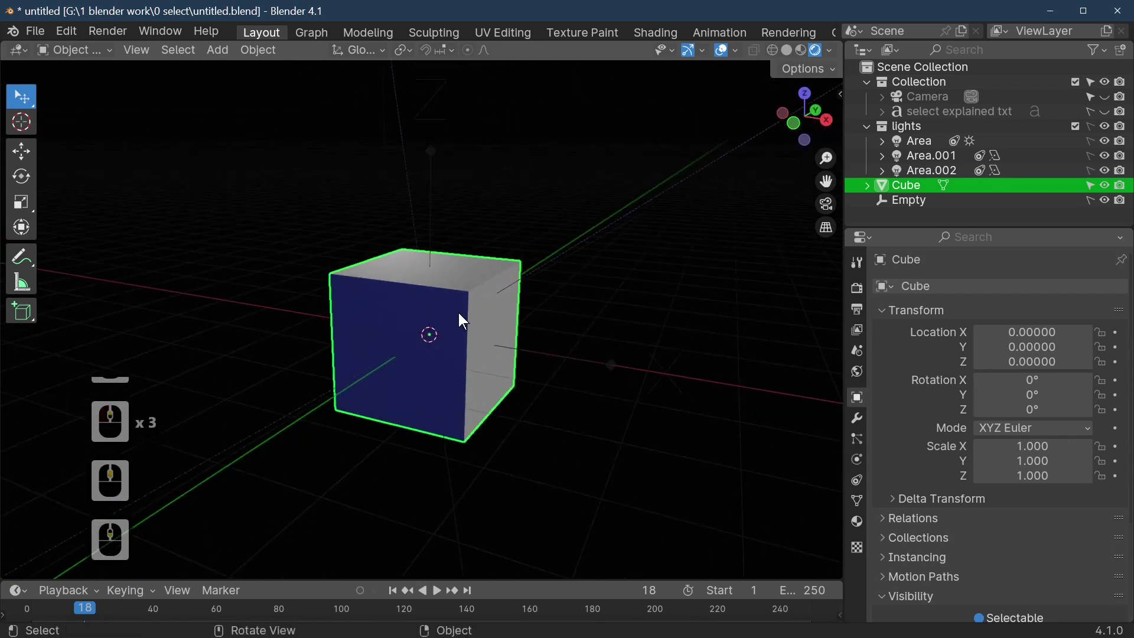
{"action": "scroll", "coordinate": [475, 374], "scroll_direction": "down", "scroll_amount": 2}
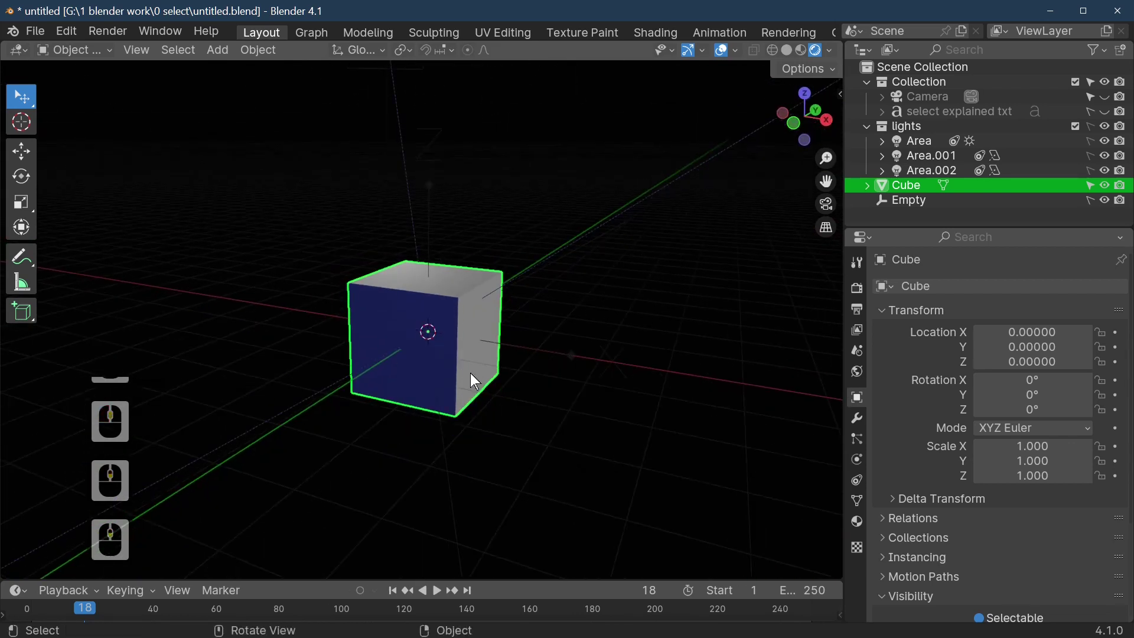
{"action": "middle_click_drag", "start_coordinate": [500, 382], "coordinate": [509, 432]}
- Duplicate the cube and move the copy along the X axis to about -5.8
{"action": "key", "text": "shift+d"}
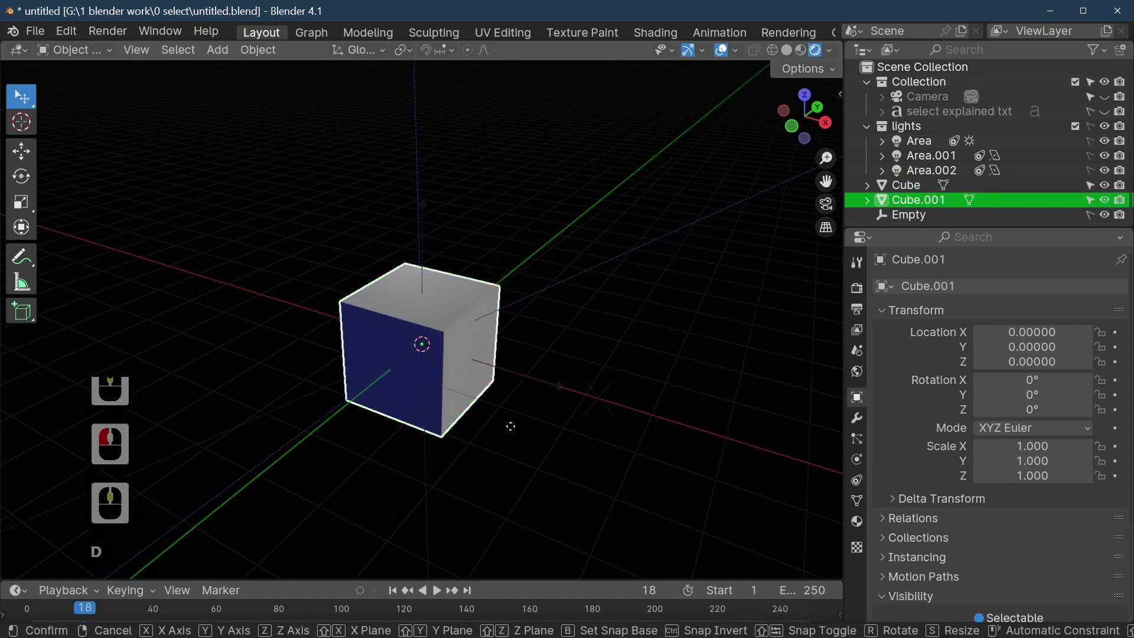
{"action": "key", "text": "g"}
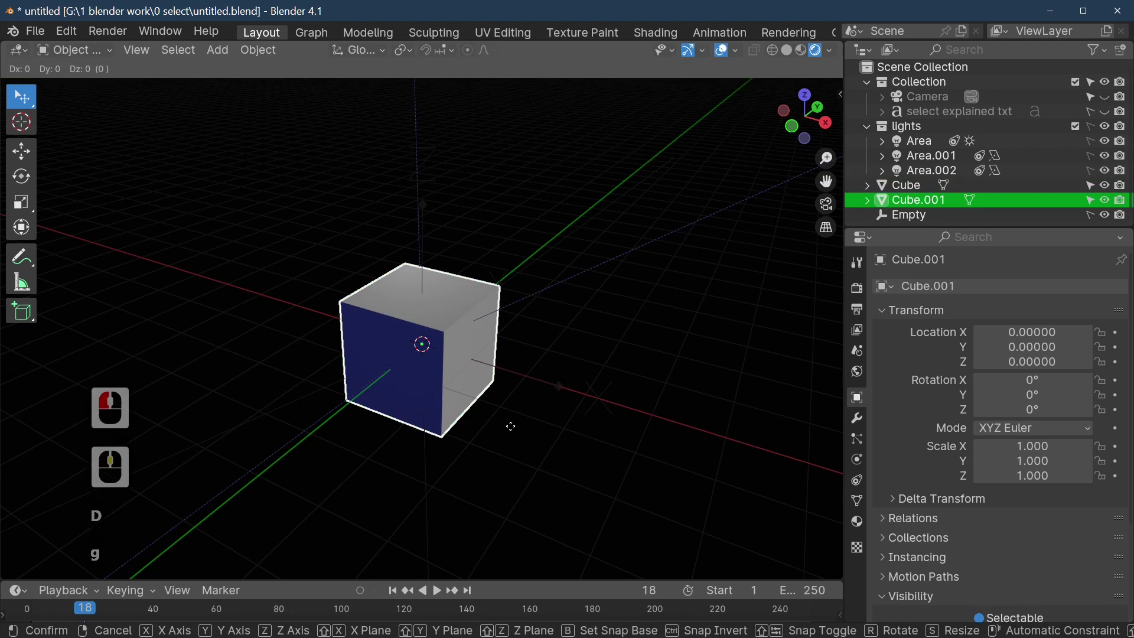
{"action": "key", "text": "x"}
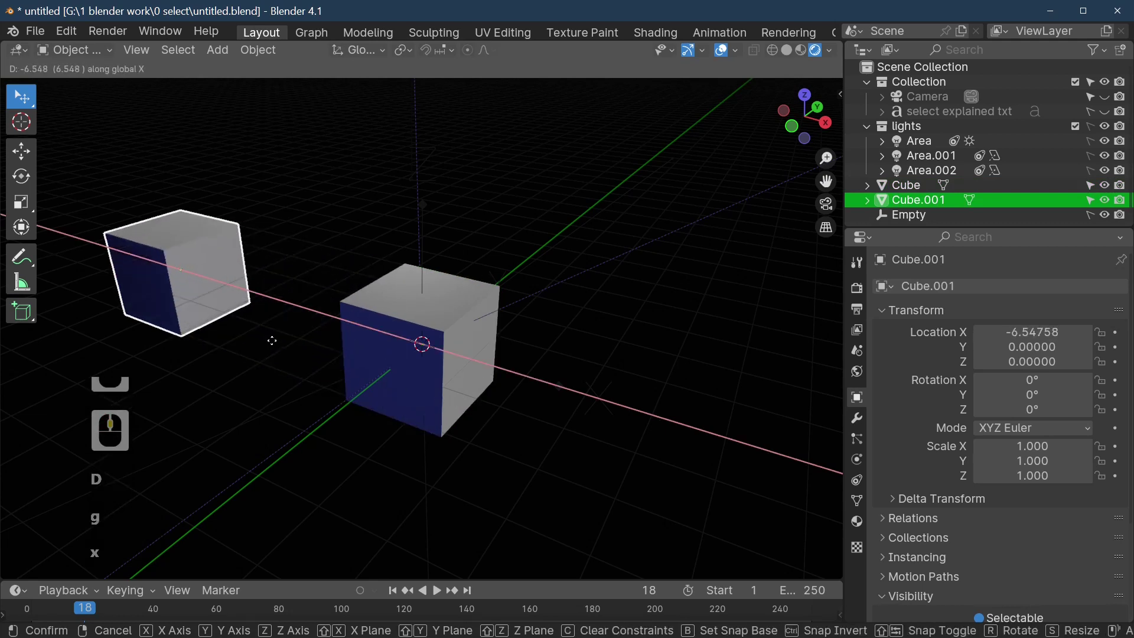
{"action": "left_click", "coordinate": [297, 344]}
- Duplicate the original cube again and move this copy along the X axis to about 4.4
{"action": "left_click", "coordinate": [421, 317]}
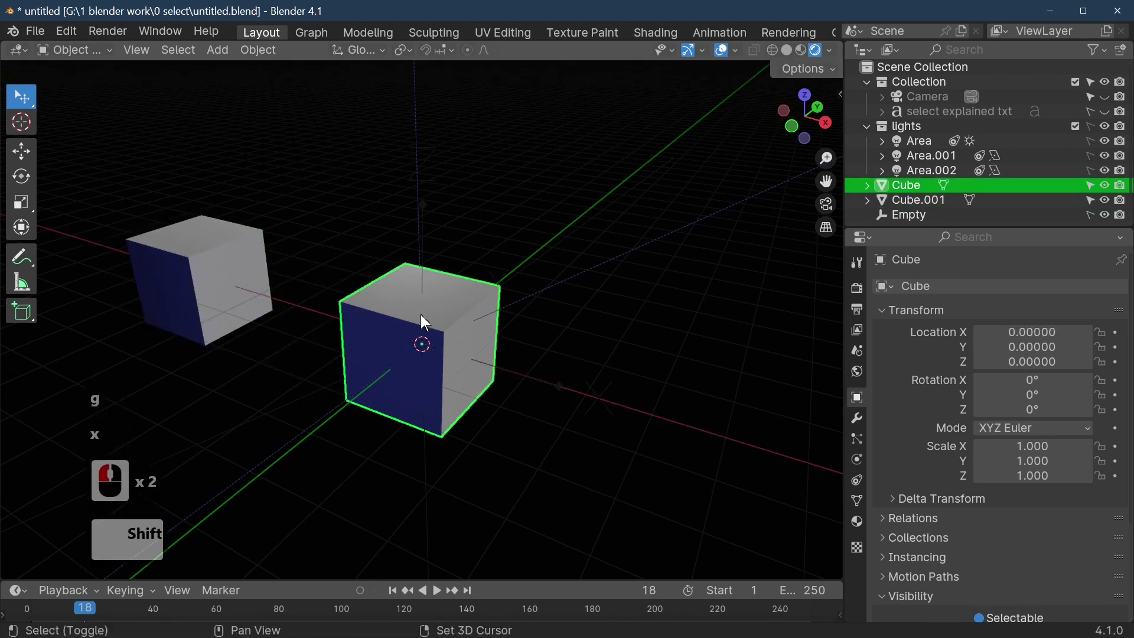
{"action": "key", "text": "shift+d"}
{"action": "left_click", "coordinate": [423, 317]}
{"action": "key", "text": "g"}
{"action": "key", "text": "x"}
{"action": "left_click", "coordinate": [684, 391]}
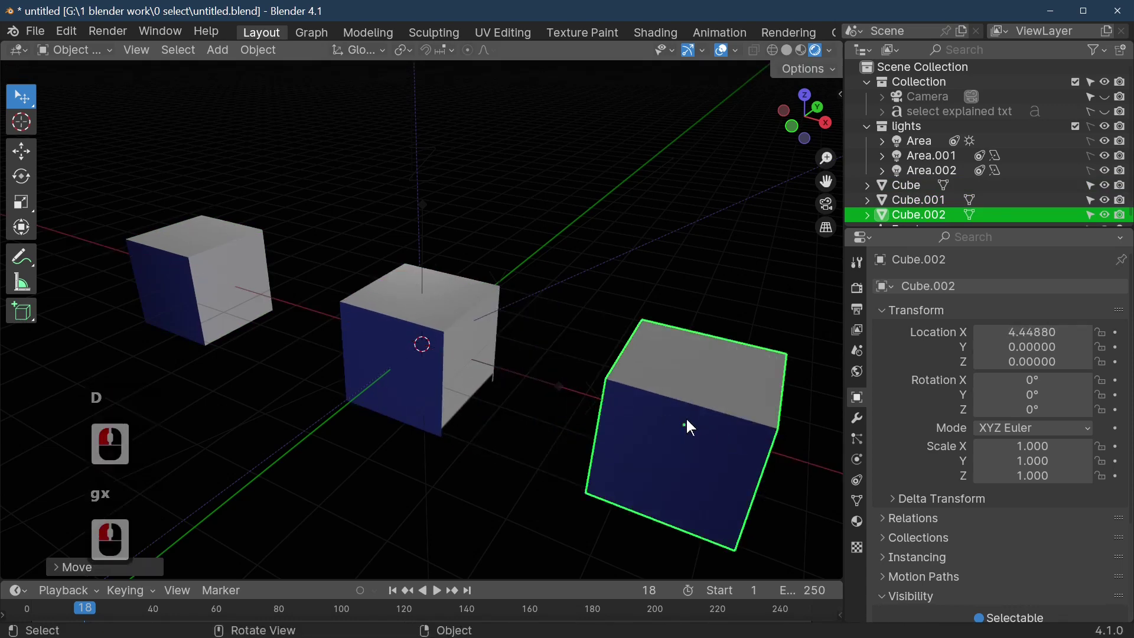
- Select the three cubes one at a time with the Tweak tool, each selection replacing the previous one
{"action": "scroll", "coordinate": [683, 419], "scroll_direction": "down", "scroll_amount": 3}
{"action": "mouse_move", "coordinate": [683, 431]}
{"action": "middle_mouse_down"}
{"action": "mouse_move", "coordinate": [693, 399]}
{"action": "mouse_move", "coordinate": [694, 443]}
{"action": "middle_mouse_up"}
{"action": "scroll", "coordinate": [694, 447], "scroll_direction": "up", "scroll_amount": 2}
{"action": "scroll", "coordinate": [693, 446], "scroll_direction": "up", "scroll_amount": 1}
{"action": "left_click", "coordinate": [471, 332]}
{"action": "left_click", "coordinate": [624, 412]}
{"action": "left_click", "coordinate": [242, 316]}
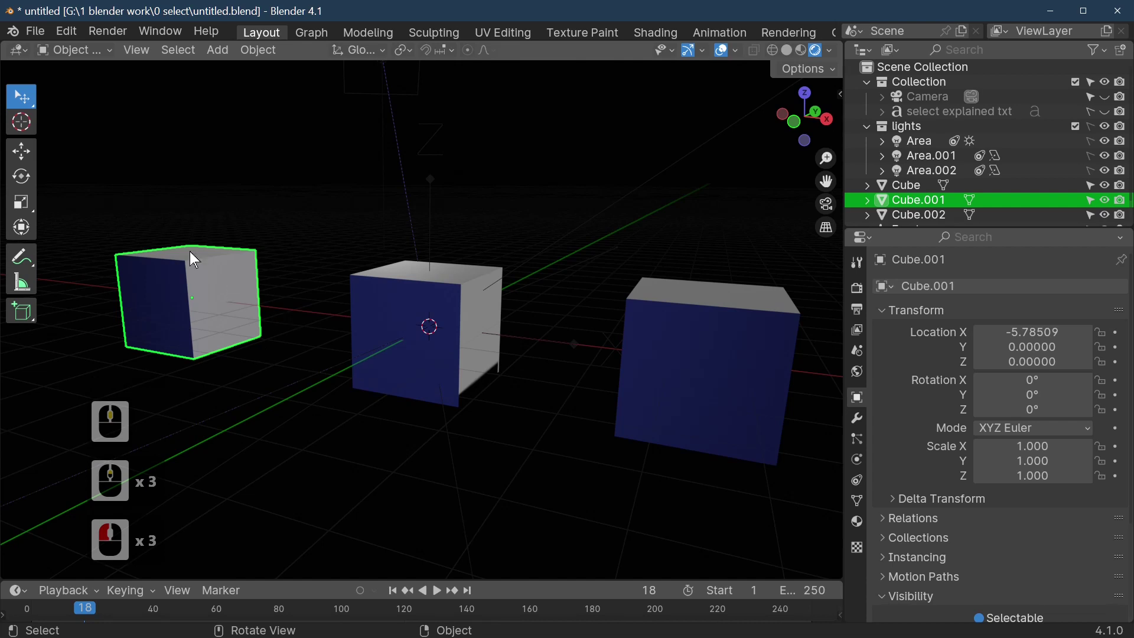
{"action": "left_click", "coordinate": [369, 388]}
{"action": "left_click", "coordinate": [689, 456]}
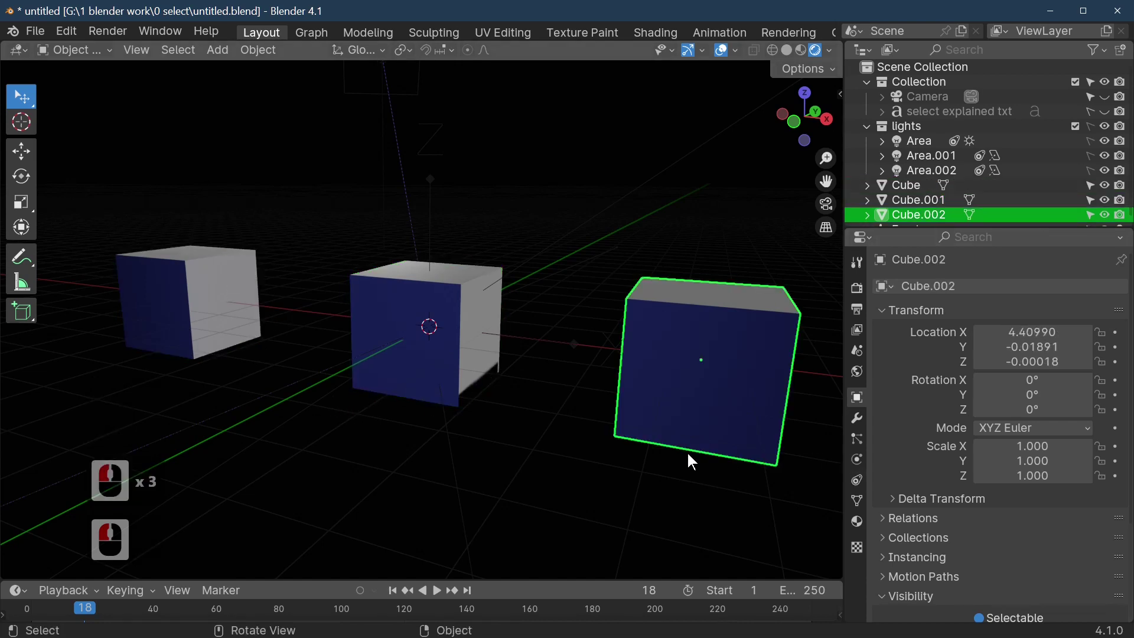
{"action": "left_click", "coordinate": [396, 394]}
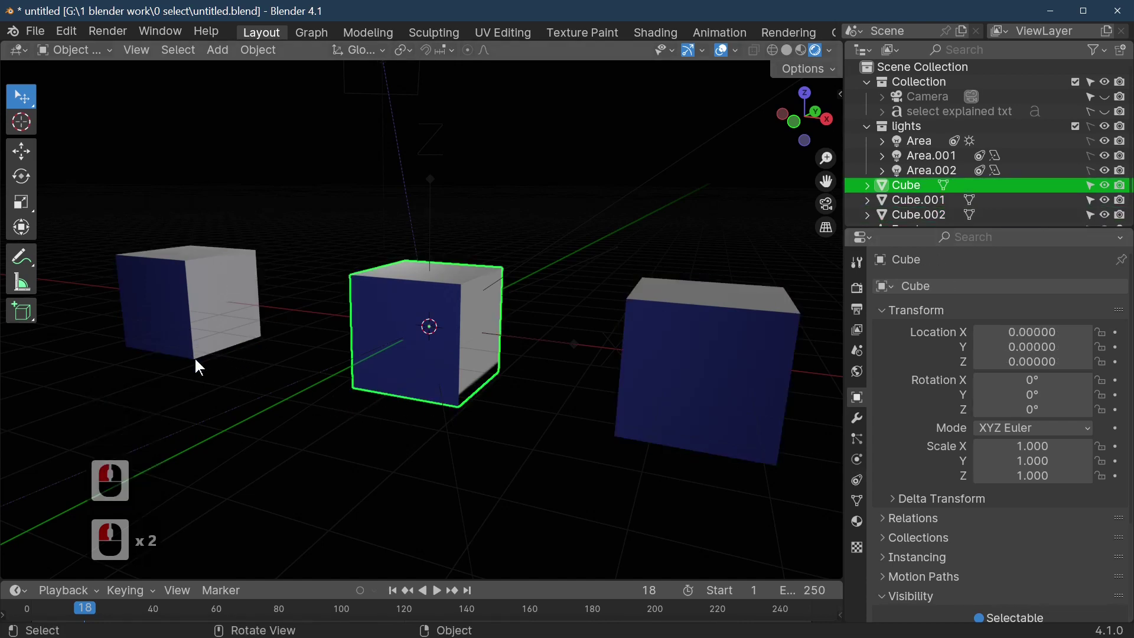
{"action": "left_click", "coordinate": [193, 349]}
{"action": "left_click", "coordinate": [385, 389]}
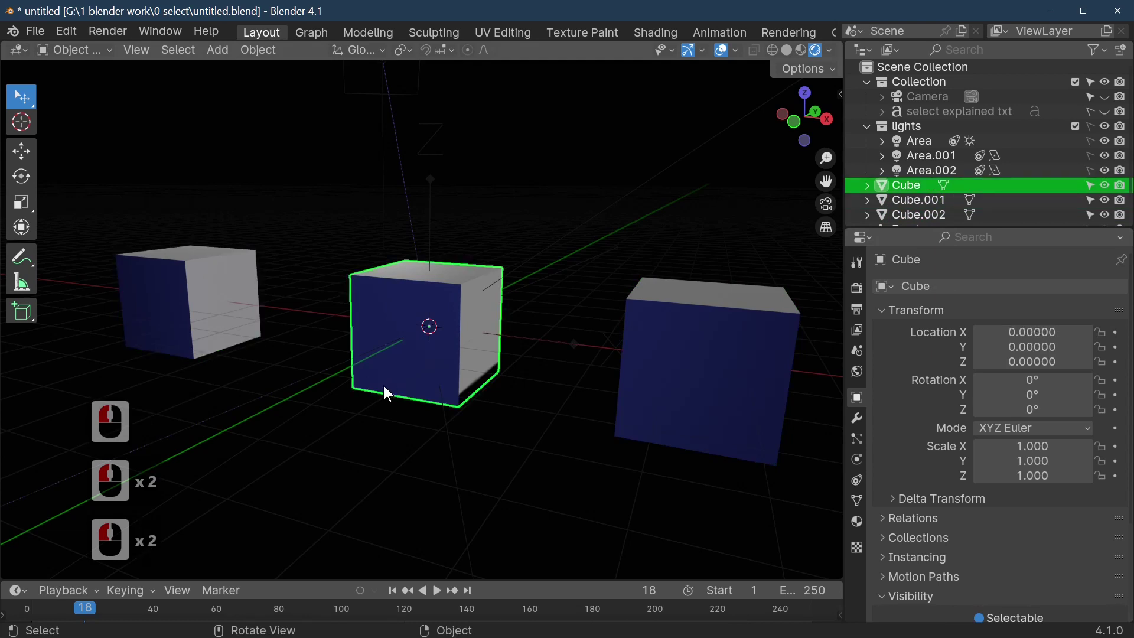
- Select Cube.001 and extend the selection to Cube and Cube.002, making Cube.002 the active object
{"action": "left_click", "coordinate": [223, 347]}
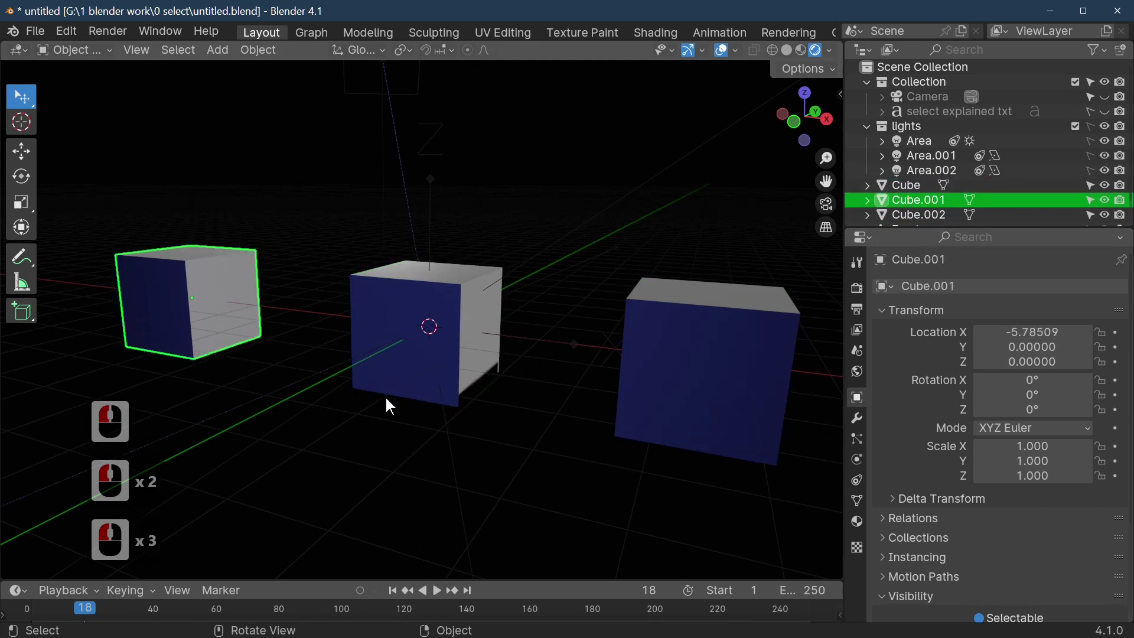
{"action": "left_click", "coordinate": [434, 400], "text": "shift"}
{"action": "left_click", "coordinate": [746, 451], "text": "shift"}
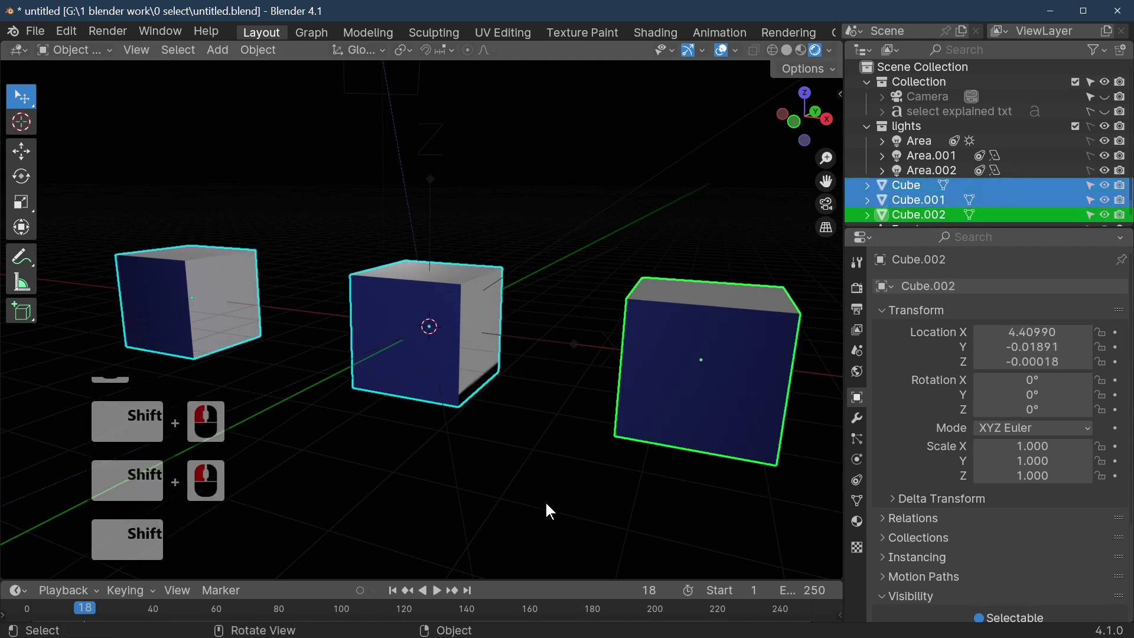
- Select Cube and Cube.002 together, try moving them freely, and undo the move
{"action": "scroll", "coordinate": [552, 497], "scroll_direction": "down", "scroll_amount": 4}
{"action": "left_click", "coordinate": [447, 371]}
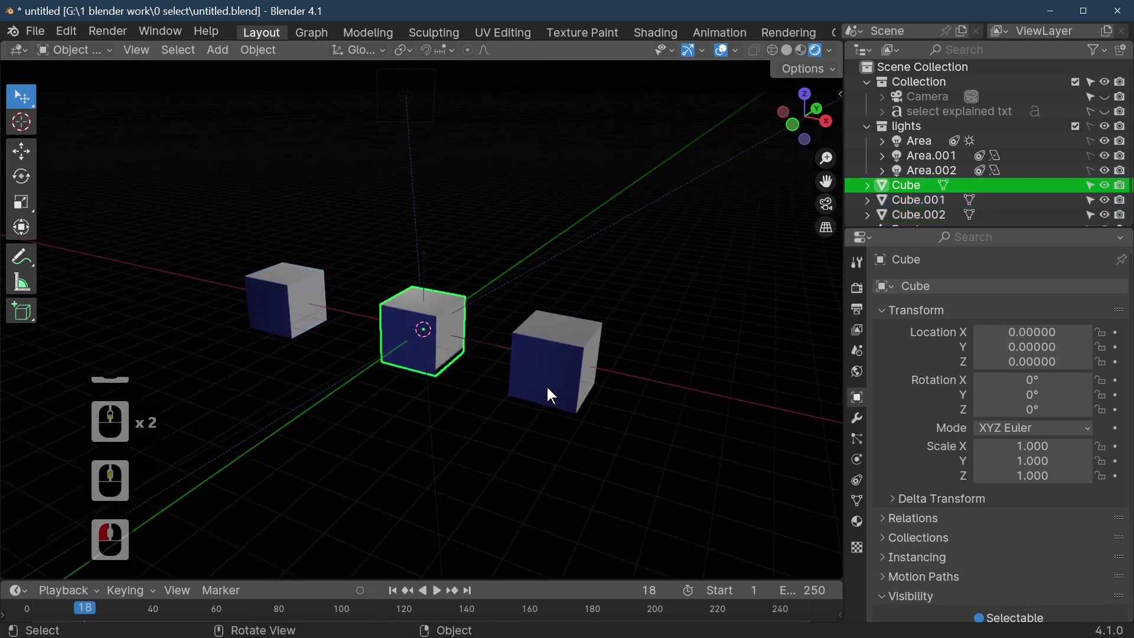
{"action": "left_click", "coordinate": [553, 385], "text": "shift"}
{"action": "key", "text": "g"}
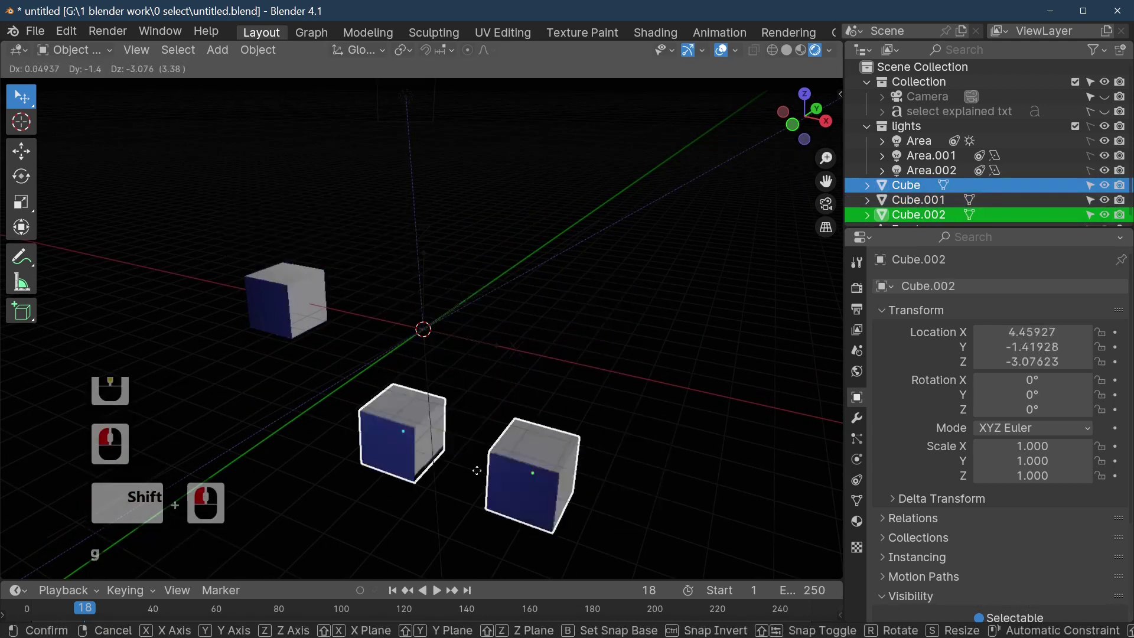
{"action": "left_click", "coordinate": [702, 373]}
{"action": "key", "text": "ctrl+z"}
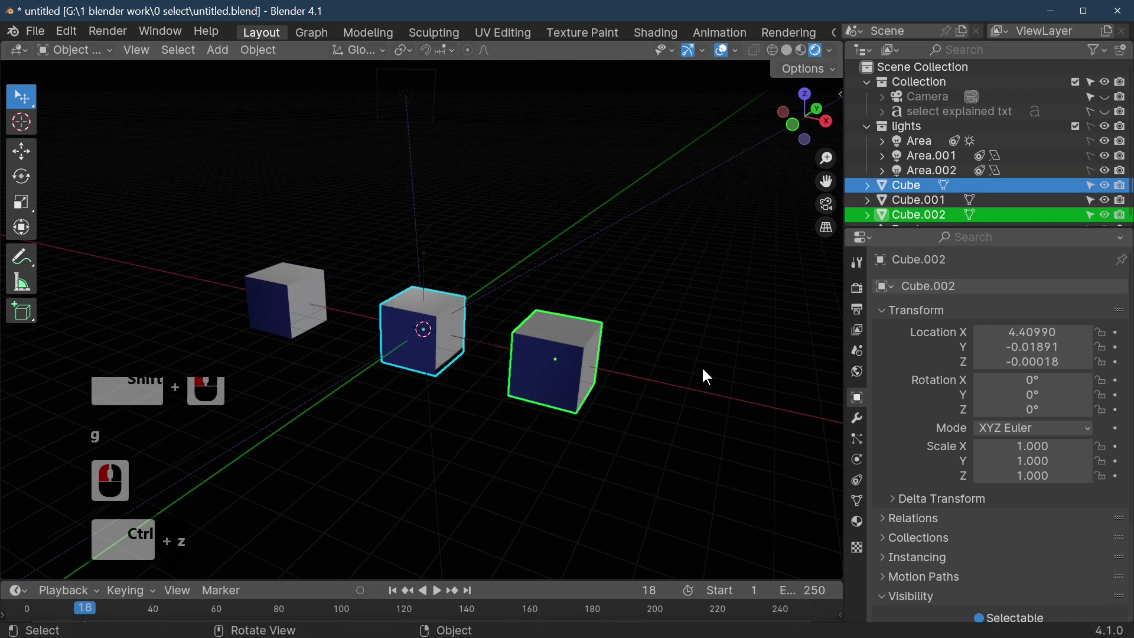
- Try moving the two selected cubes about 1.7 along the X axis, and undo the move
{"action": "key", "text": "g"}
{"action": "key", "text": "x"}
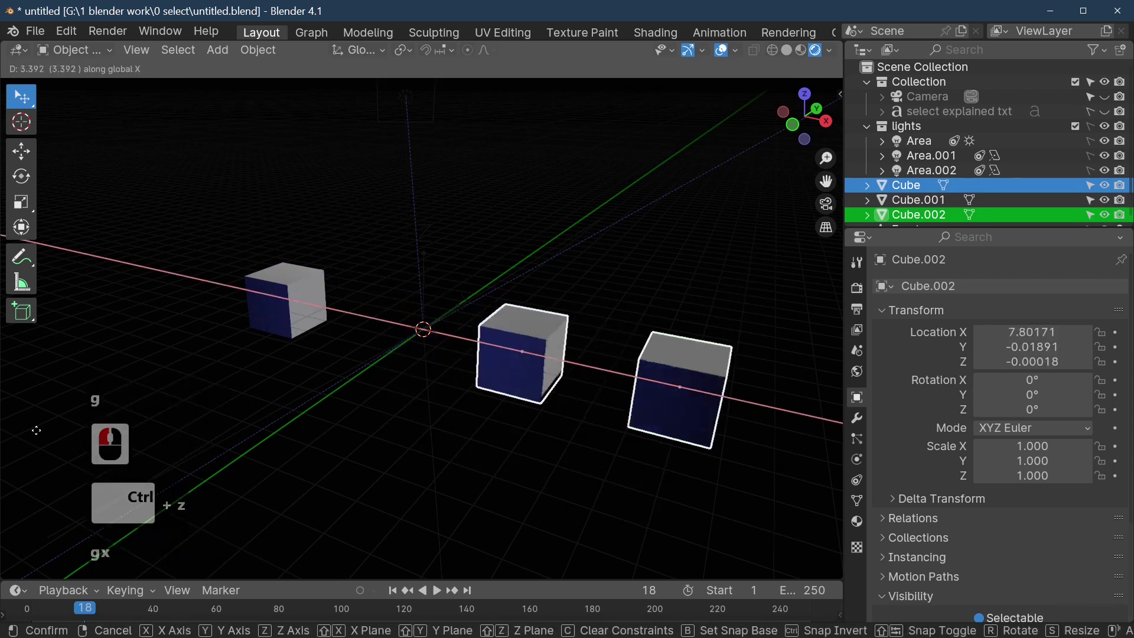
{"action": "left_click", "coordinate": [757, 408]}
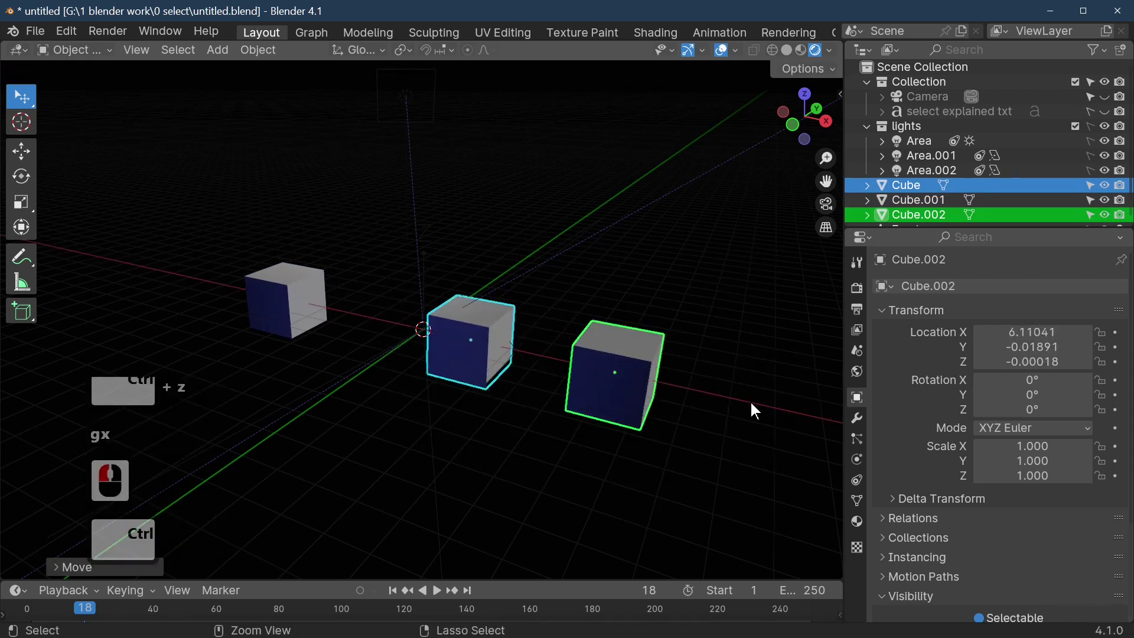
{"action": "key", "text": "ctrl+z"}
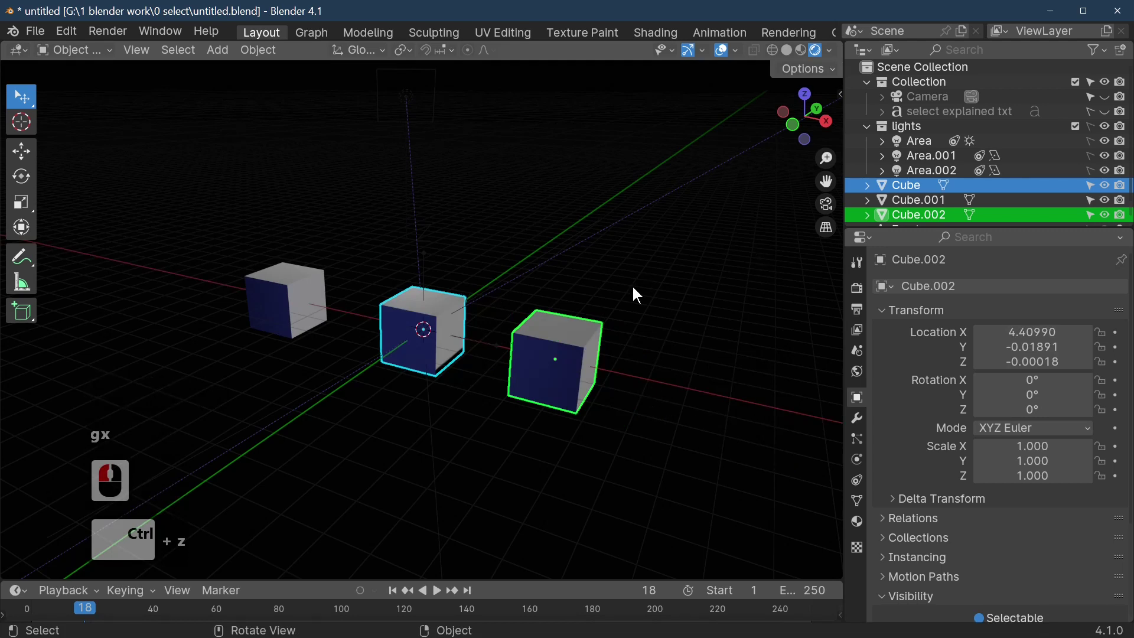
- Try raising the two selected cubes about 1.3 along the Z axis, and undo the move
{"action": "key", "text": "g"}
{"action": "key", "text": "z"}
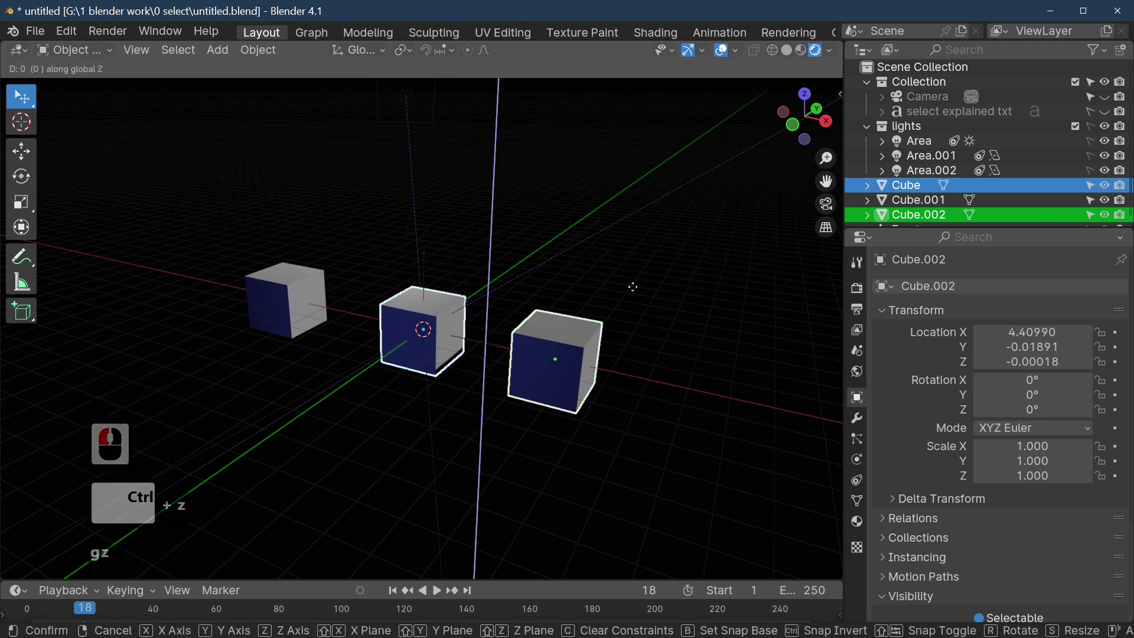
{"action": "left_click", "coordinate": [643, 248]}
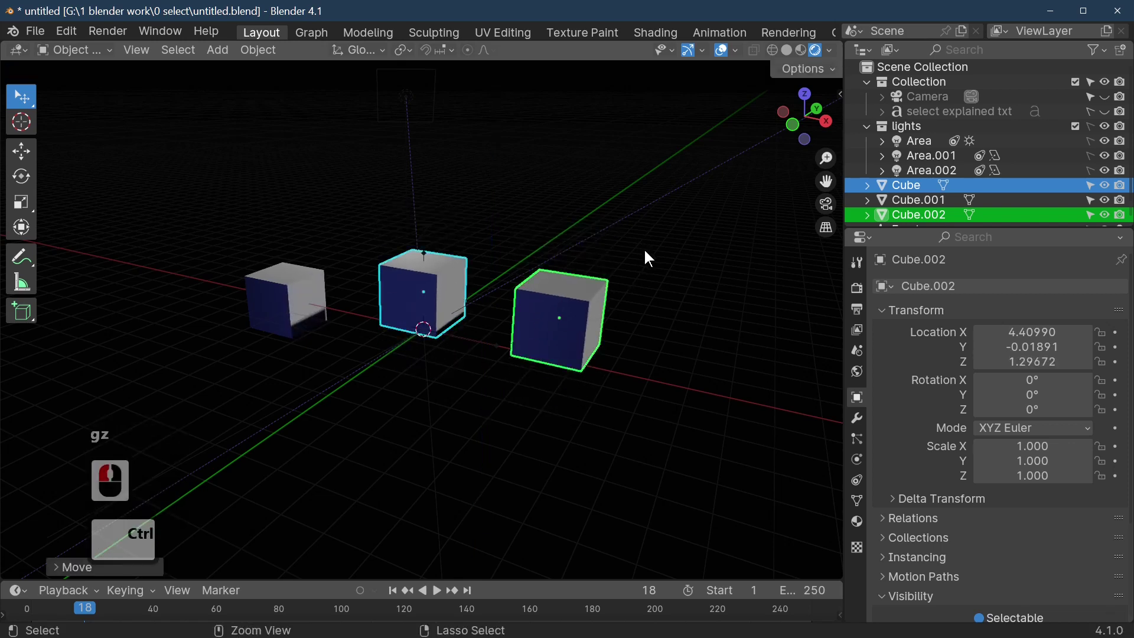
{"action": "key", "text": "ctrl+z"}
- Select single cubes in turn, trying both plain selection and selection with the Ctrl modifier
{"action": "left_click", "coordinate": [277, 329]}
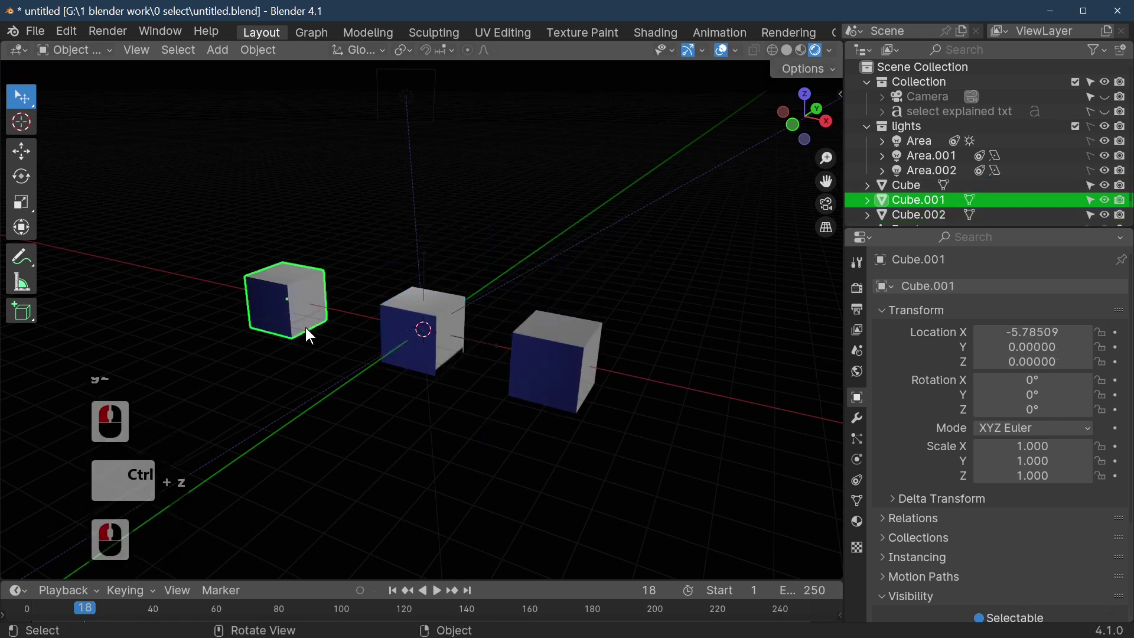
{"action": "left_click", "coordinate": [437, 359]}
{"action": "left_click", "coordinate": [531, 387]}
{"action": "left_click", "coordinate": [427, 361], "text": "ctrl"}
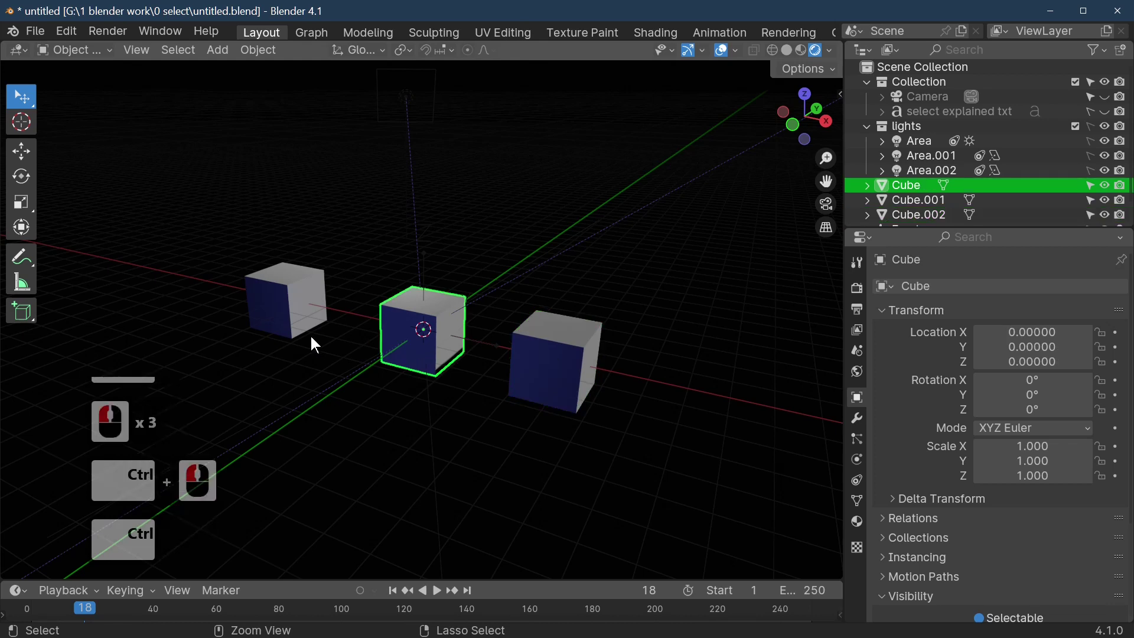
{"action": "left_click", "coordinate": [303, 335], "text": "ctrl"}
- Select Cube.002, add Cube and Cube.001 to the selection, and deselect everything
{"action": "left_click", "coordinate": [514, 375], "text": "ctrl"}
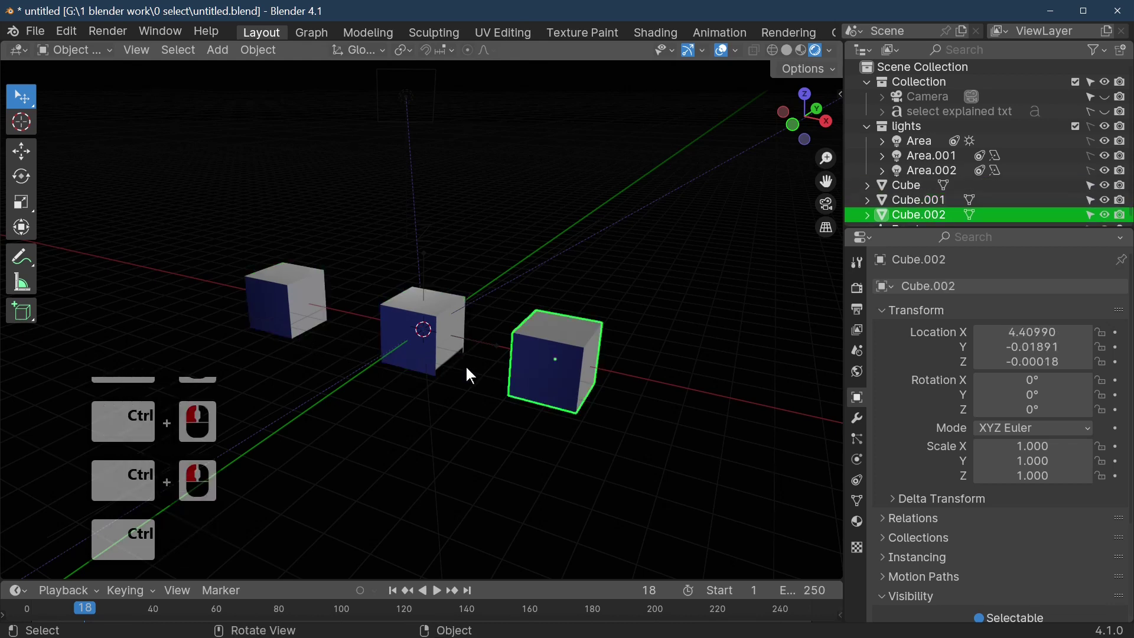
{"action": "left_click", "coordinate": [435, 359], "text": "shift"}
{"action": "left_click", "coordinate": [306, 325], "text": "shift"}
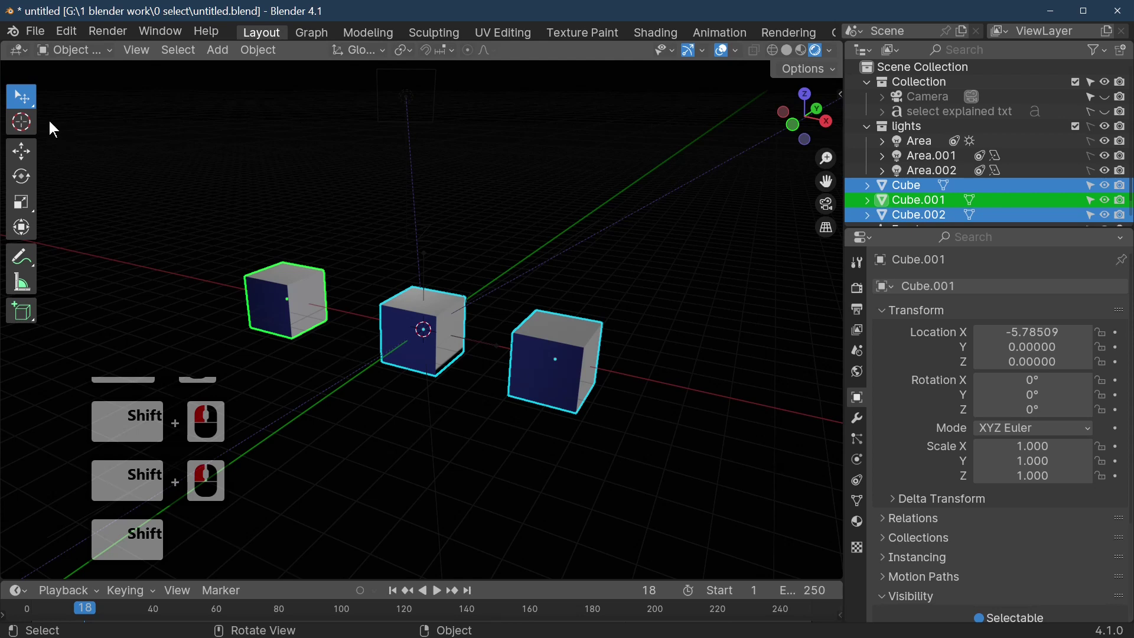
{"action": "left_click", "coordinate": [218, 137]}
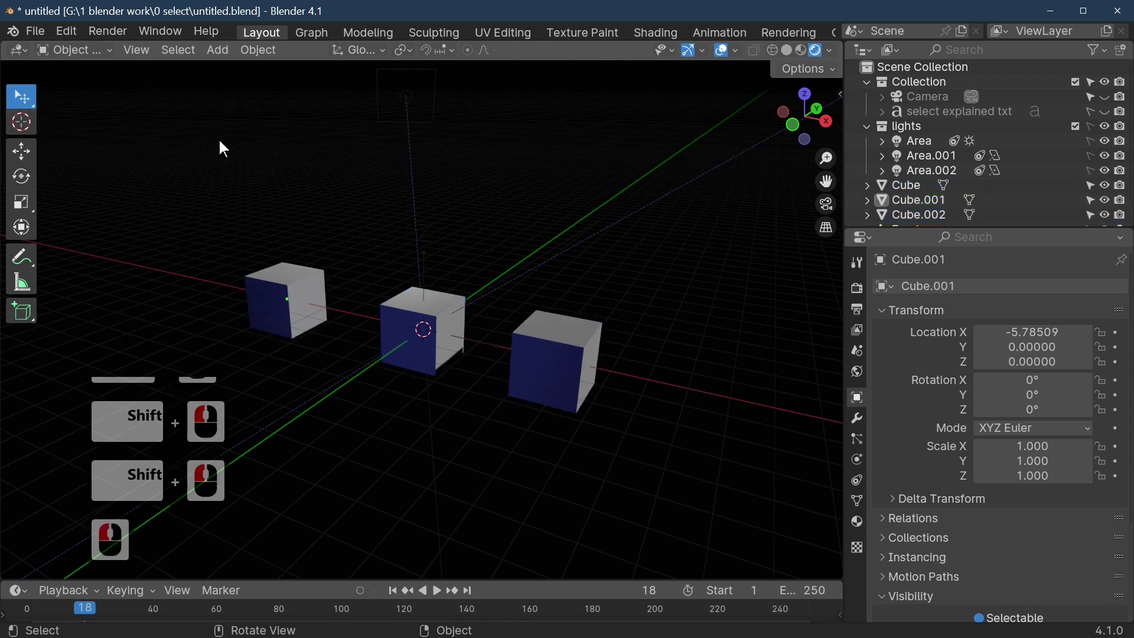
- Switch the active selection tool to Select Box
{"action": "left_click", "coordinate": [32, 112]}
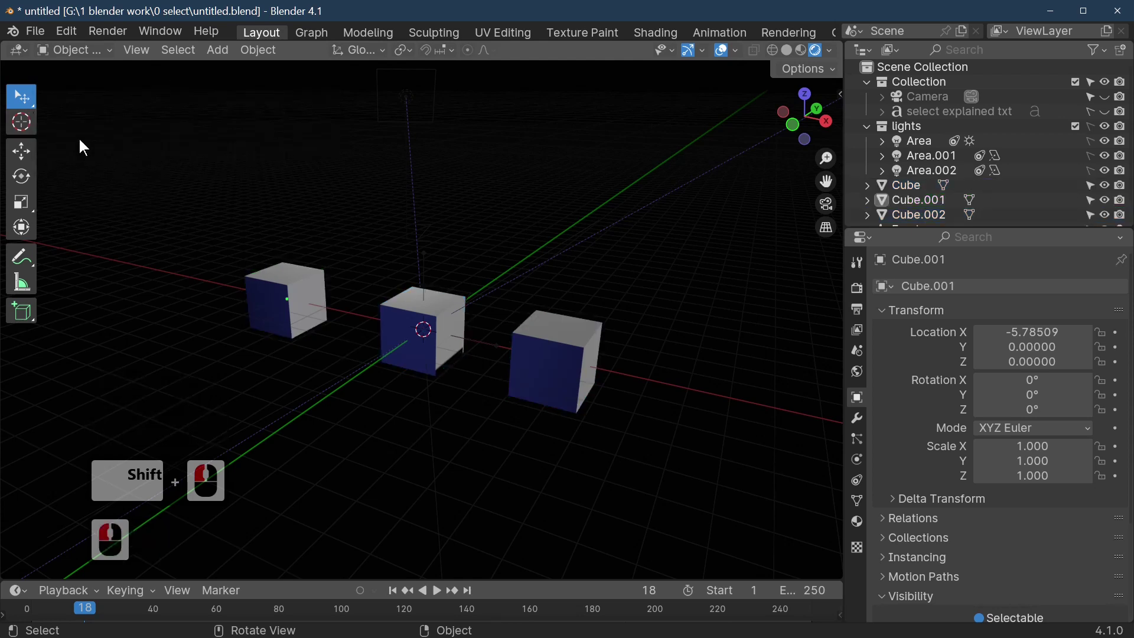
{"action": "left_click", "coordinate": [27, 99]}
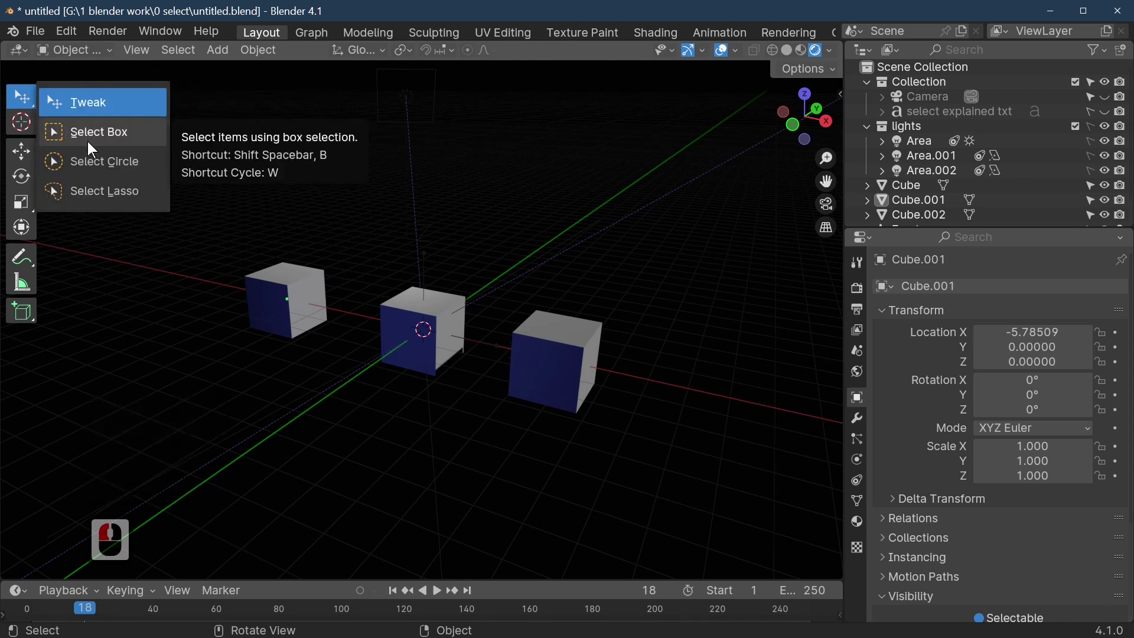
{"action": "left_click", "coordinate": [87, 141]}
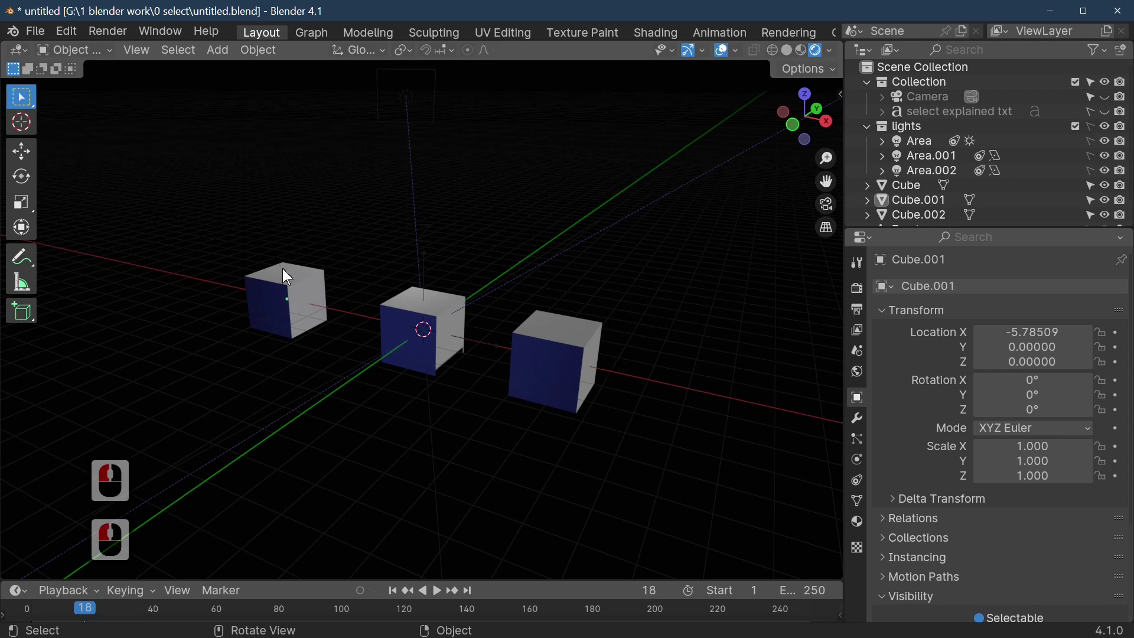
- Switch the active selection tool to Tweak and back to Select Box
{"action": "left_click", "coordinate": [22, 99]}
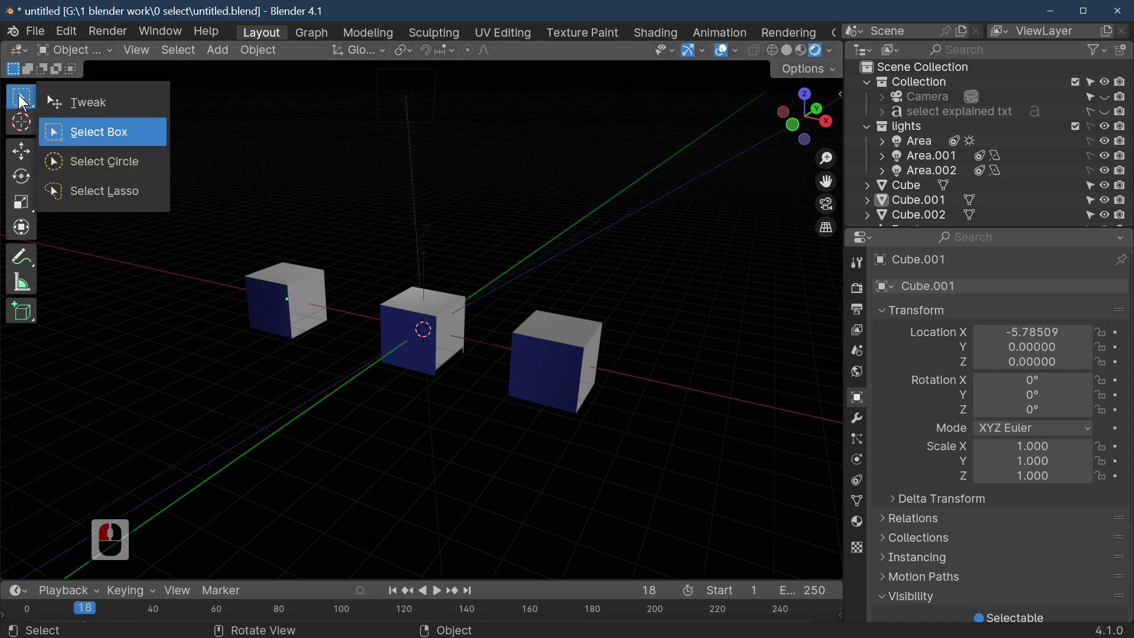
{"action": "left_click", "coordinate": [87, 102]}
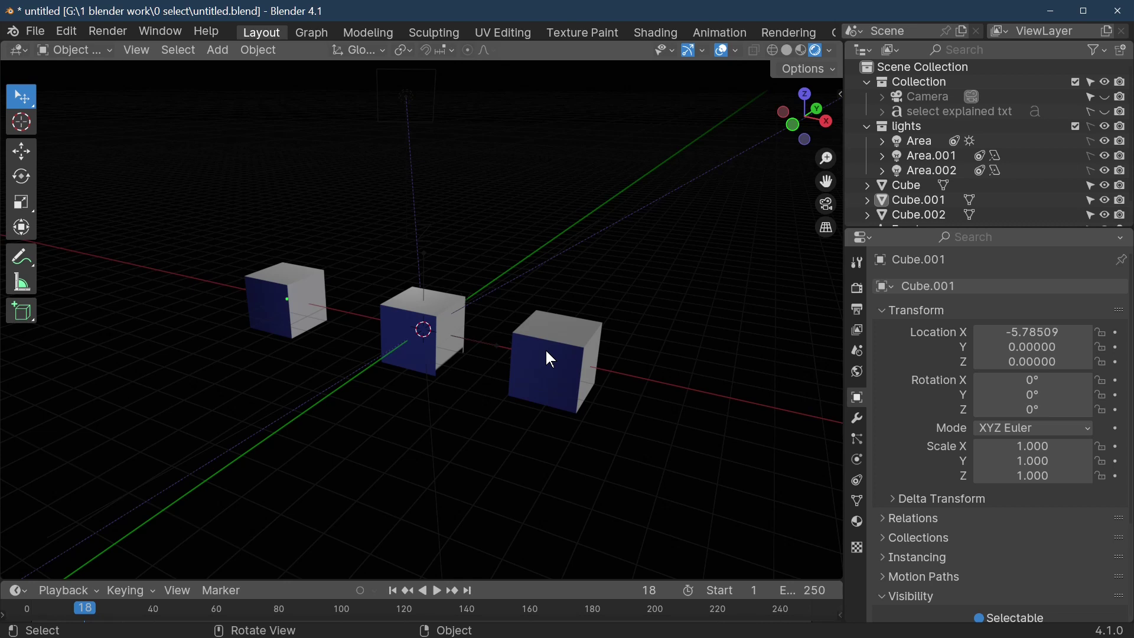
{"action": "left_click", "coordinate": [27, 108]}
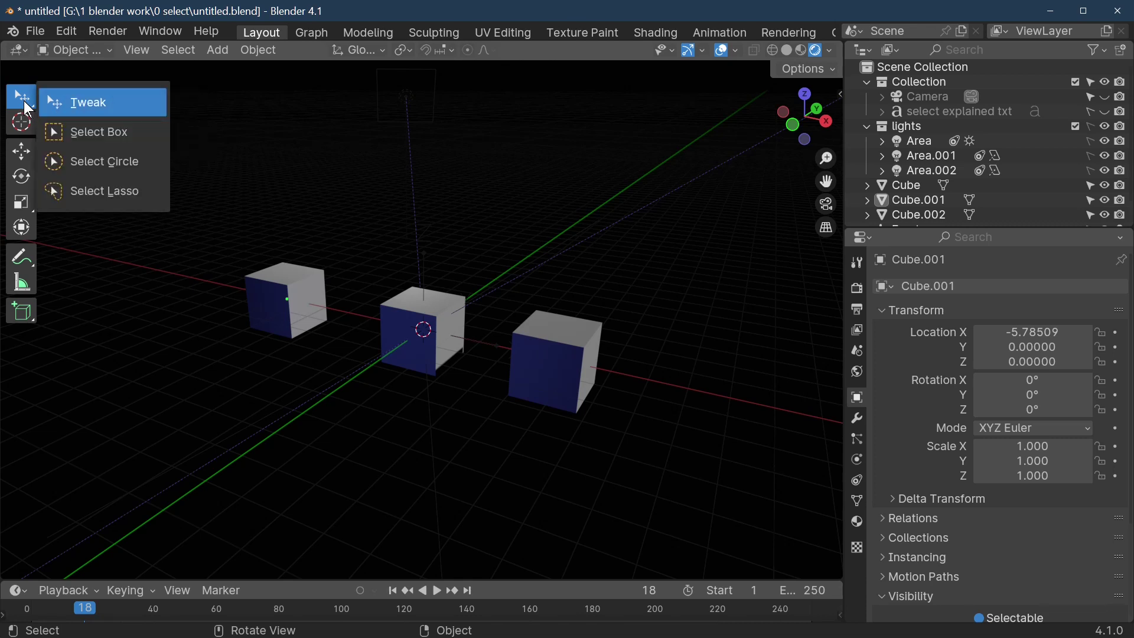
{"action": "left_click", "coordinate": [116, 134]}
- Box-select Cube and Cube.002 together, leaving Cube.001 out of the selection
{"action": "middle_click_drag", "start_coordinate": [627, 483], "coordinate": [471, 240]}
{"action": "left_click_drag", "start_coordinate": [466, 198], "coordinate": [680, 439]}
{"action": "left_click_drag", "start_coordinate": [361, 203], "coordinate": [628, 434]}
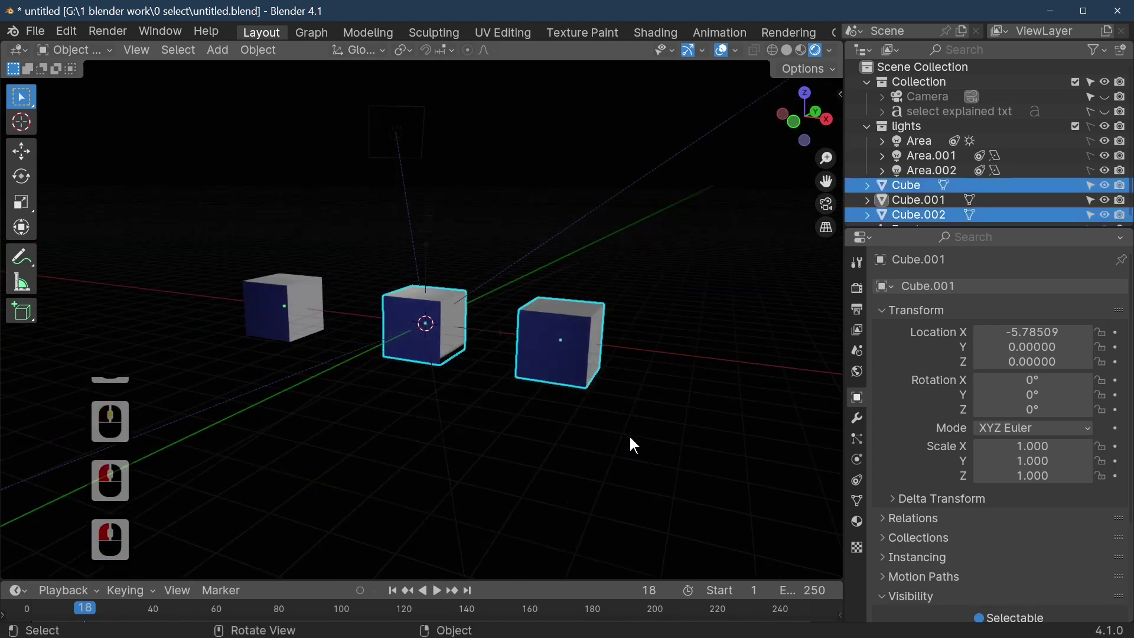
- Try moving the box-selected Cube and Cube.002 freely, and undo the move
{"action": "key", "text": "g"}
{"action": "left_click", "coordinate": [639, 451]}
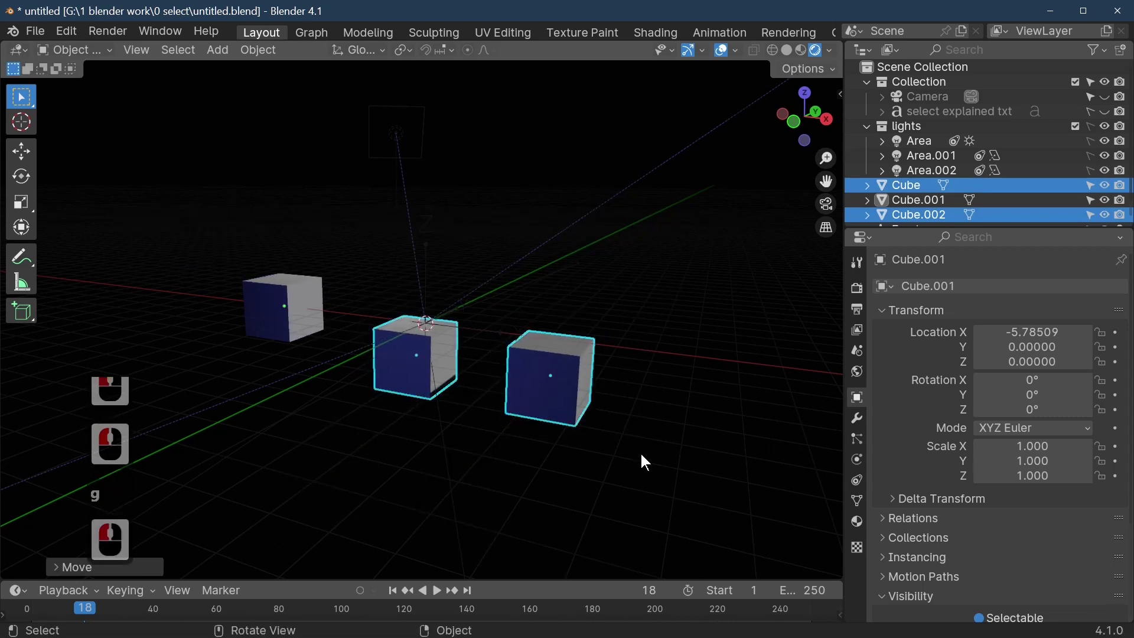
{"action": "key", "text": "ctrl+z"}
- Box-select Cube.001 and Cube together, leaving Cube.002 out of the selection
{"action": "left_click_drag", "start_coordinate": [193, 179], "coordinate": [484, 414]}
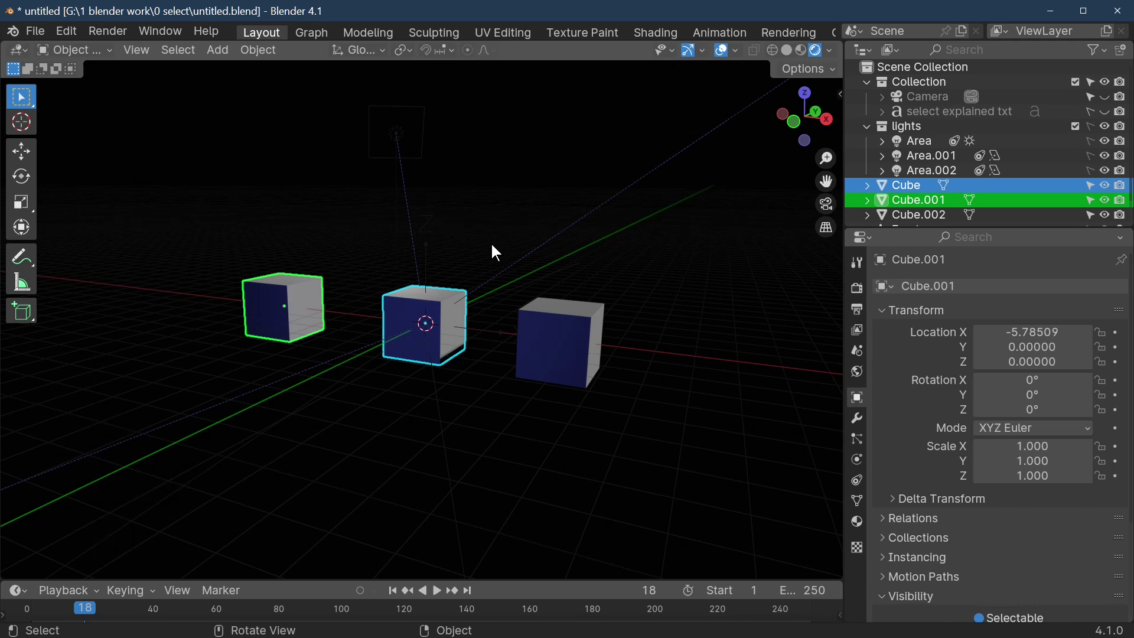
{"action": "left_click_drag", "start_coordinate": [227, 209], "coordinate": [478, 435]}
- With Select Circle at radius 25, select Cube.001 and Cube one at a time, and extend the selection to Cube.002 and Cube.001
{"action": "left_click", "coordinate": [26, 95]}
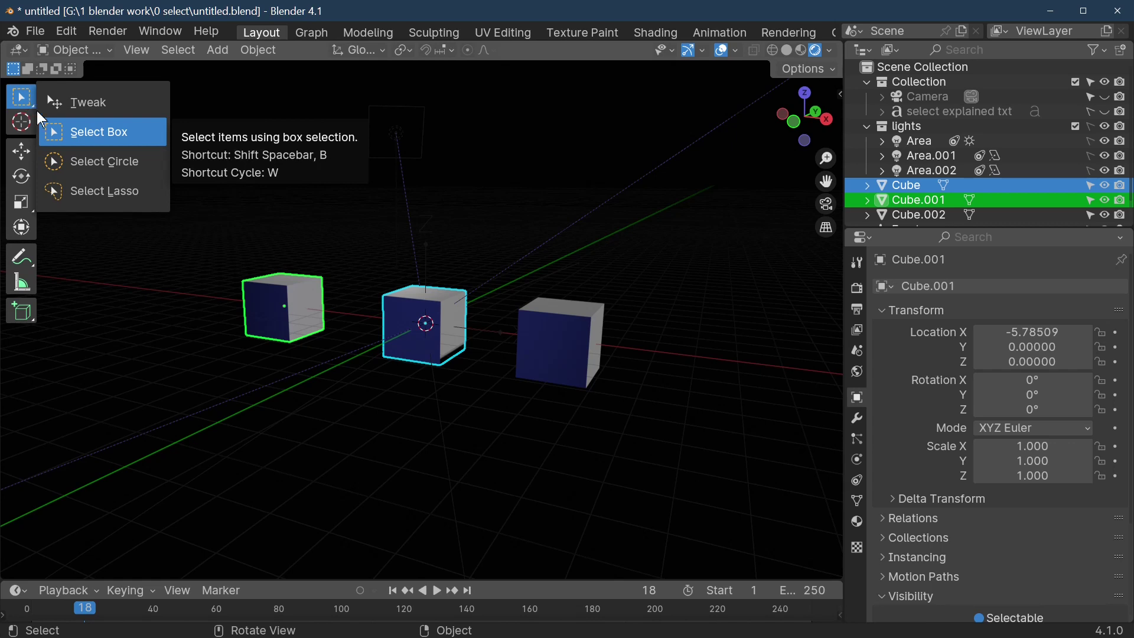
{"action": "left_click", "coordinate": [135, 165]}
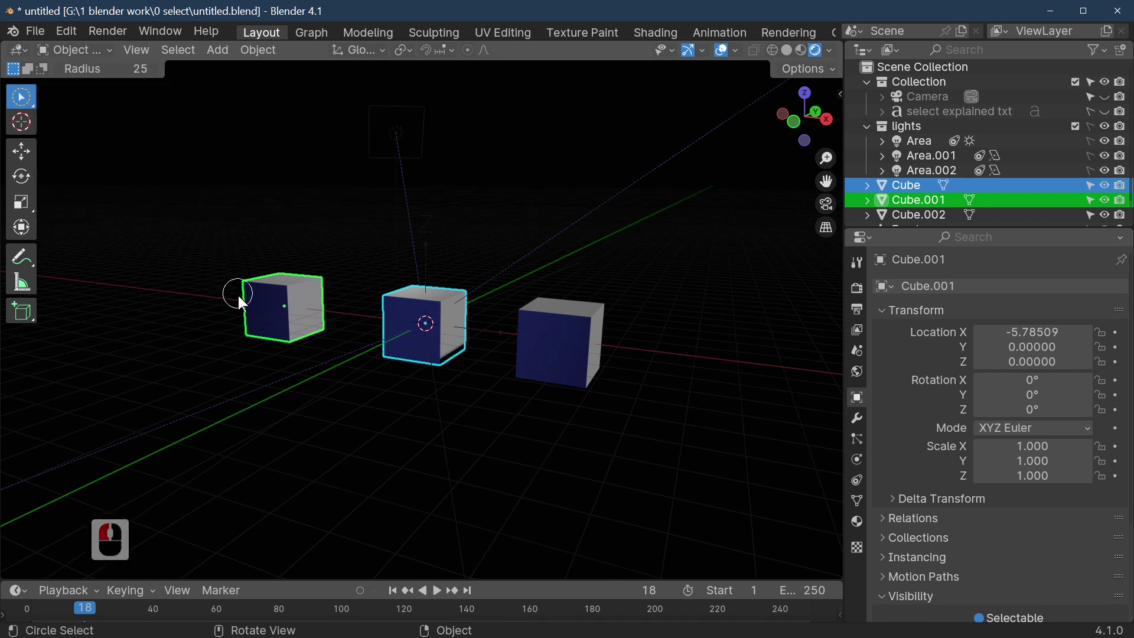
{"action": "left_click", "coordinate": [276, 307]}
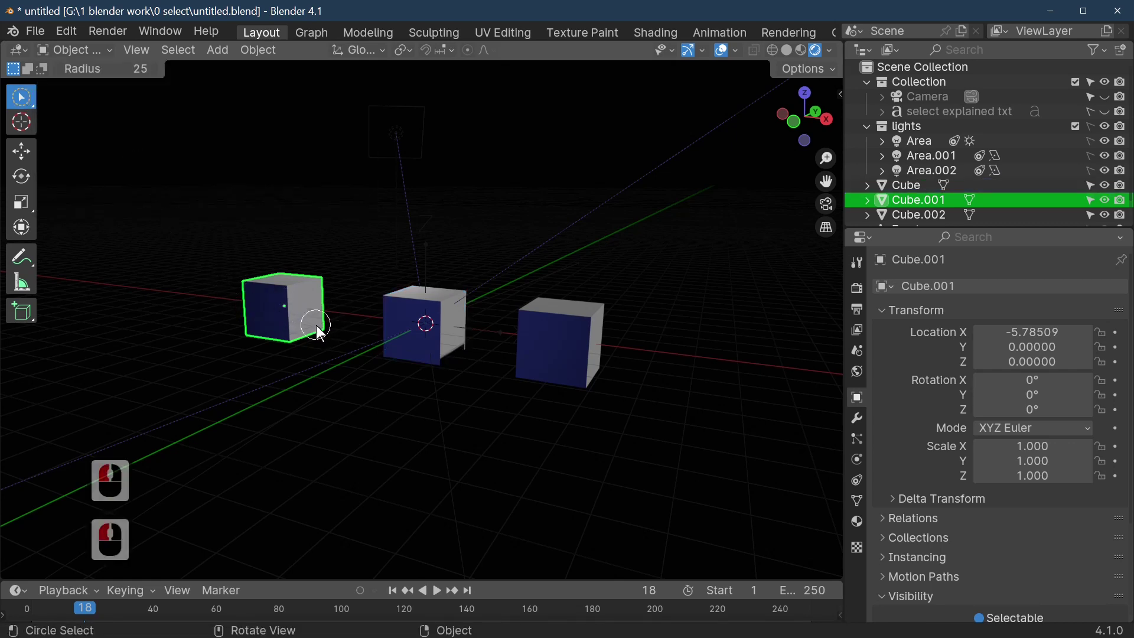
{"action": "left_click", "coordinate": [411, 331]}
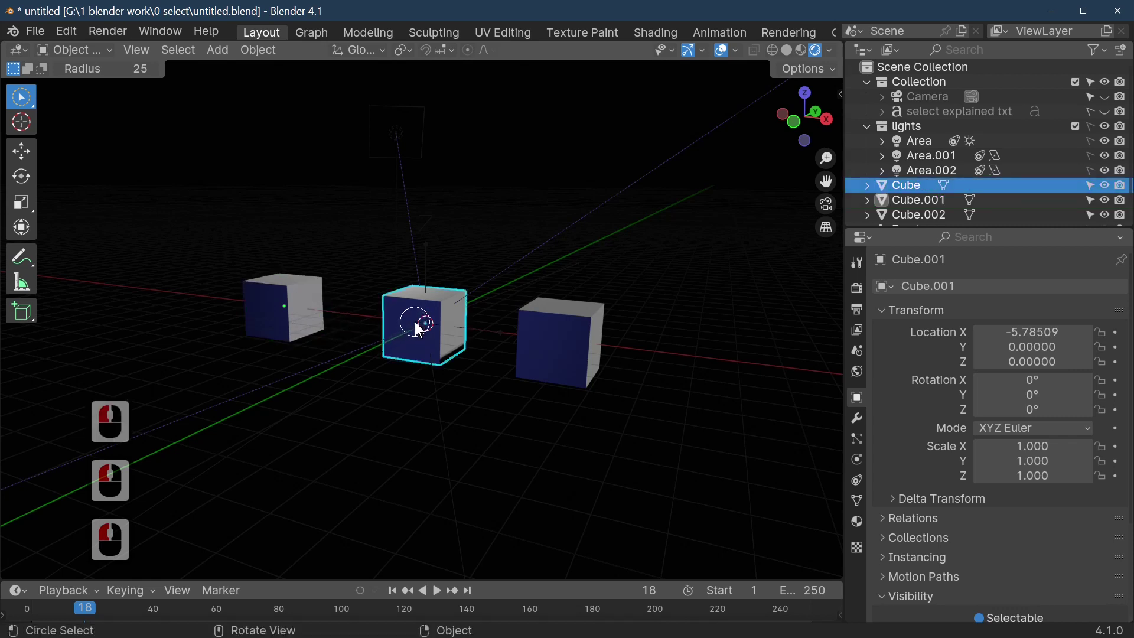
{"action": "left_click", "coordinate": [554, 342], "text": "shift"}
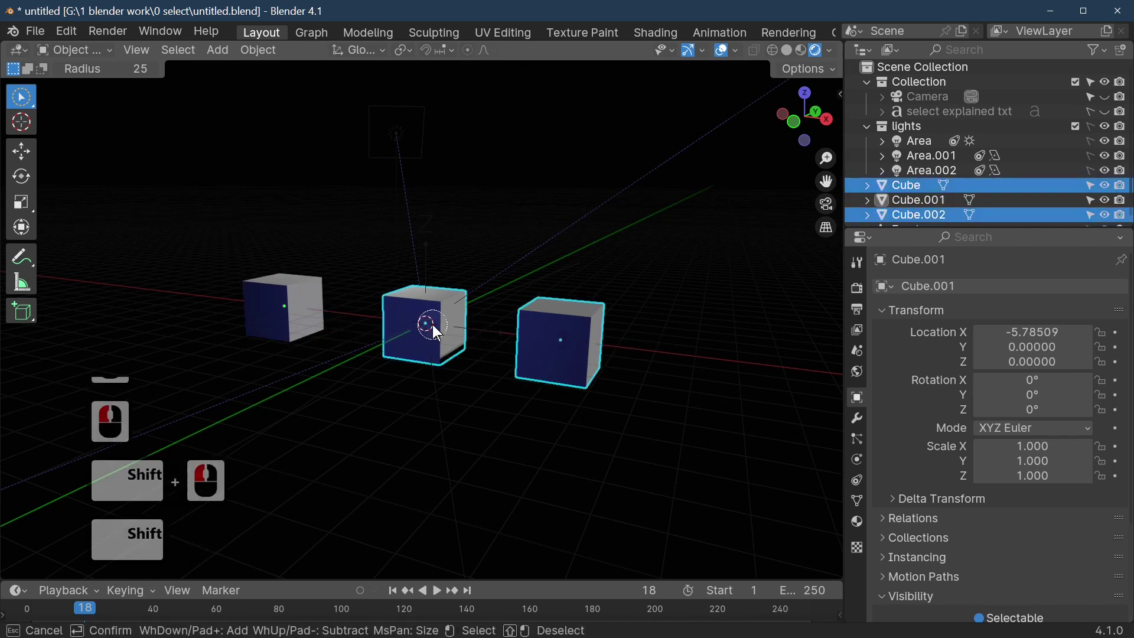
{"action": "left_click", "coordinate": [285, 305], "text": "shift"}
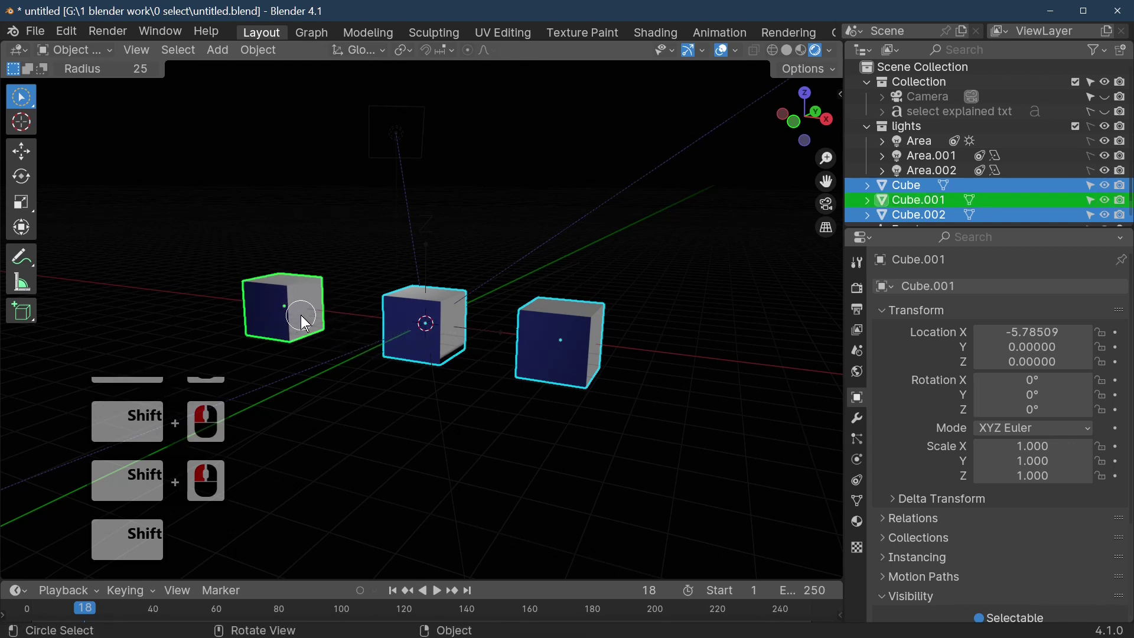
- Try circle-selecting Cube.001 at points around its edges and corners, away from its origin point
{"action": "left_click", "coordinate": [292, 361]}
{"action": "left_click", "coordinate": [289, 337]}
{"action": "left_click", "coordinate": [252, 328]}
{"action": "left_click", "coordinate": [245, 276]}
{"action": "left_click", "coordinate": [296, 278]}
{"action": "left_click", "coordinate": [297, 278]}
{"action": "left_click", "coordinate": [318, 281]}
{"action": "left_click", "coordinate": [296, 339]}
{"action": "left_click", "coordinate": [251, 330]}
{"action": "left_click", "coordinate": [248, 268]}
{"action": "left_click", "coordinate": [297, 273]}
{"action": "left_click", "coordinate": [295, 268]}
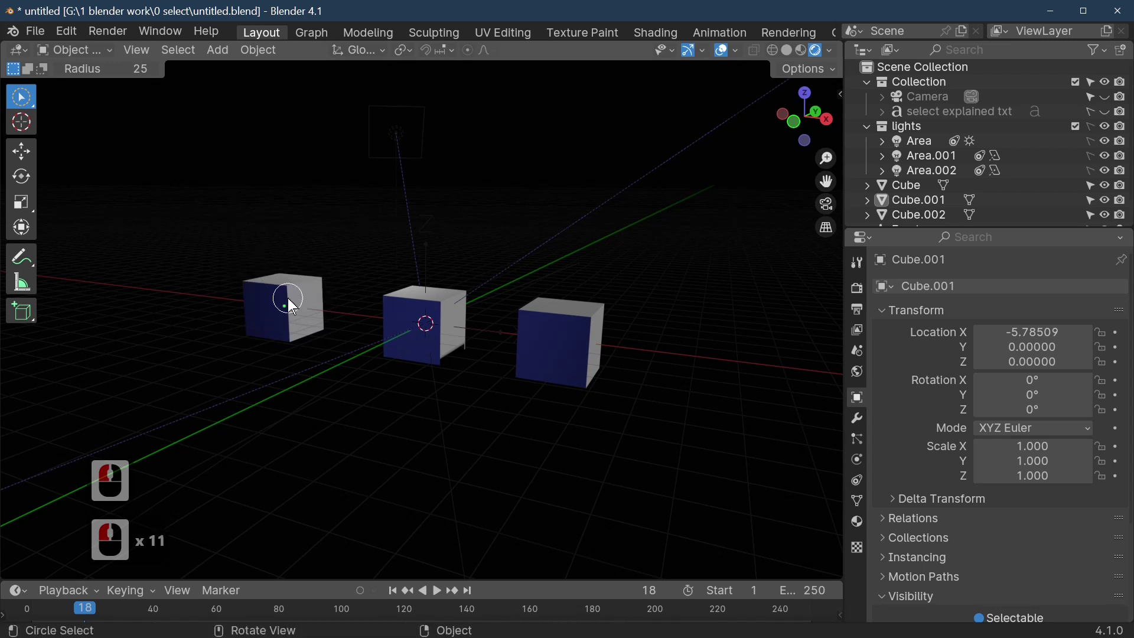
- Circle-select Cube.001 at its origin point, and extend the selection to Cube and Cube.002
{"action": "left_click", "coordinate": [284, 302]}
{"action": "key", "text": "shift"}
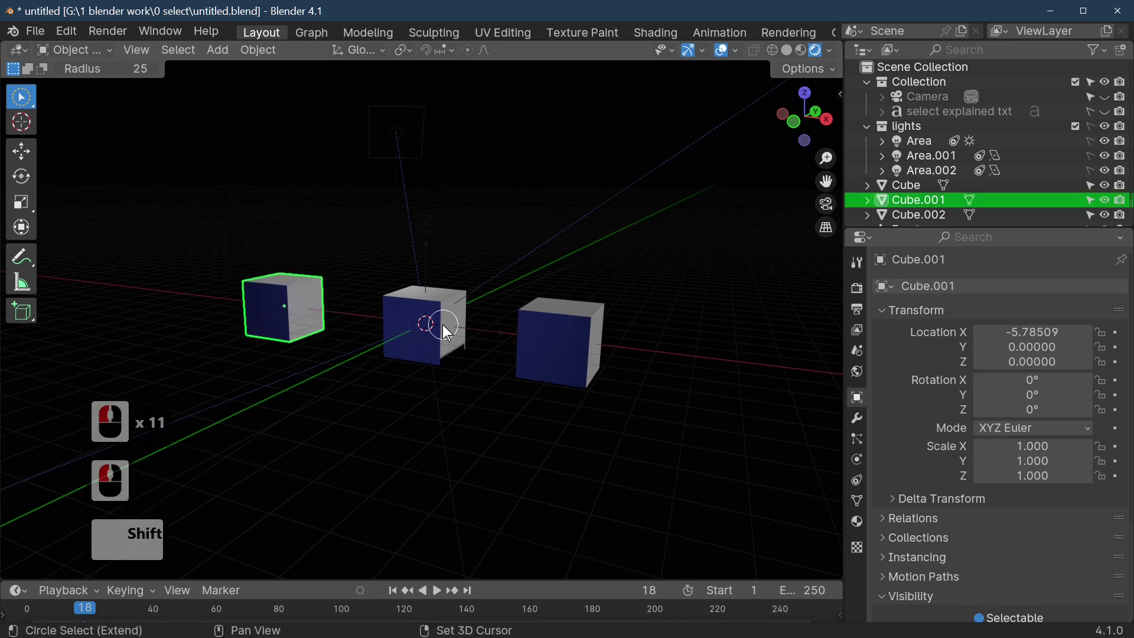
{"action": "left_click", "coordinate": [424, 328], "text": "shift"}
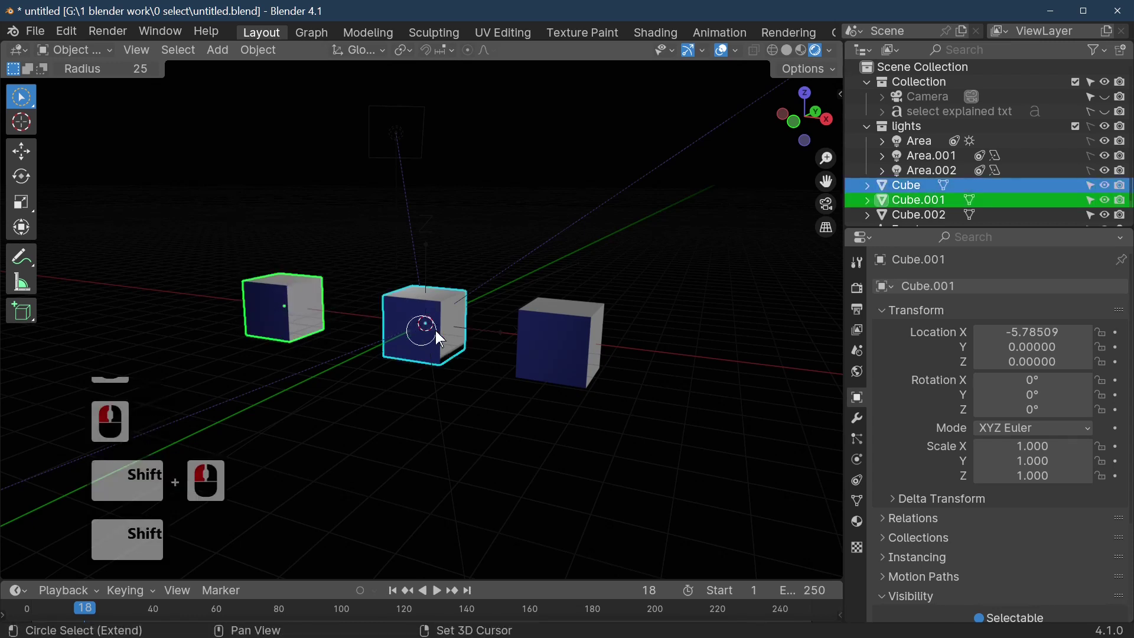
{"action": "left_click", "coordinate": [561, 346], "text": "shift"}
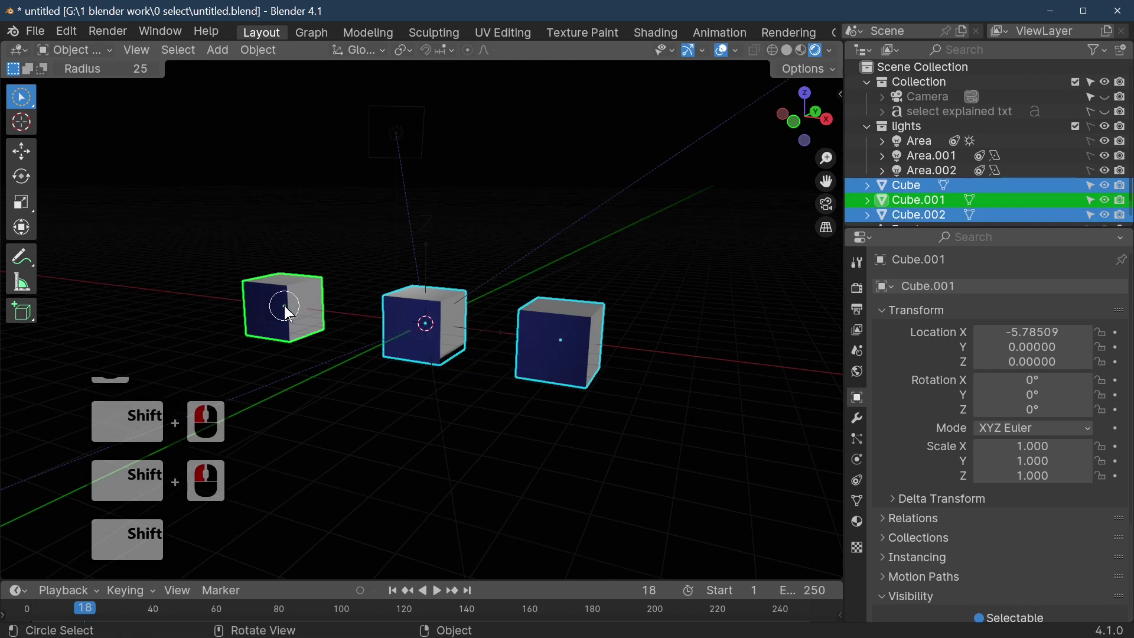
- Circle-select Cube.001, Cube and Cube.002 one after another without extending the selection
{"action": "left_click", "coordinate": [285, 305]}
{"action": "left_click", "coordinate": [427, 331]}
{"action": "left_click", "coordinate": [552, 338]}
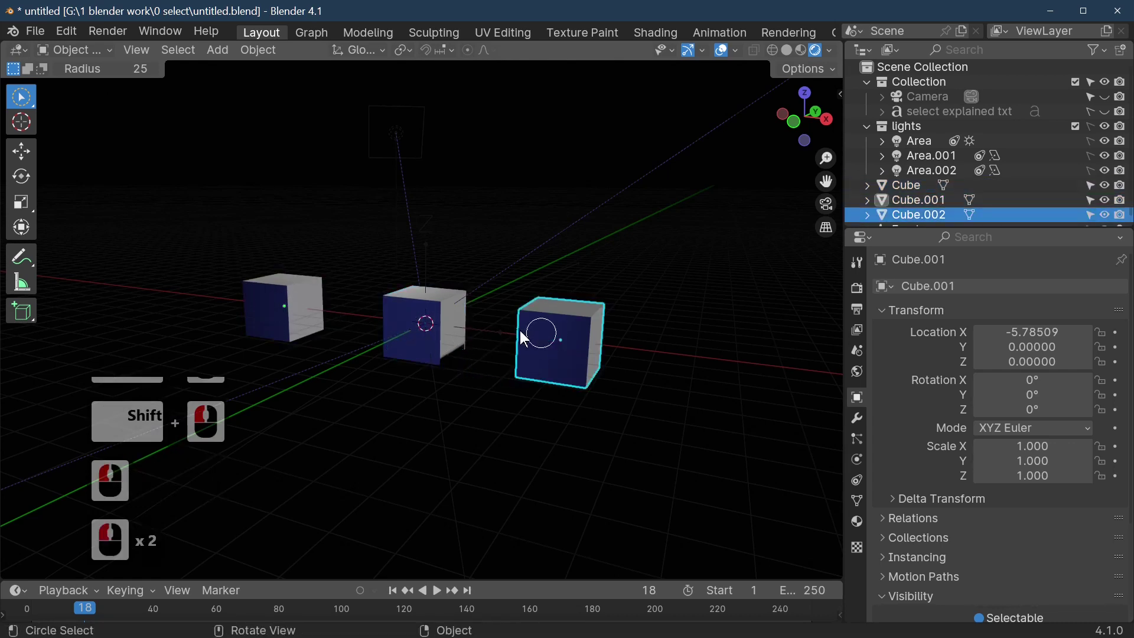
- Switch to the Select Lasso tool and lasso Cube.001 and Cube together
{"action": "left_click", "coordinate": [23, 97]}
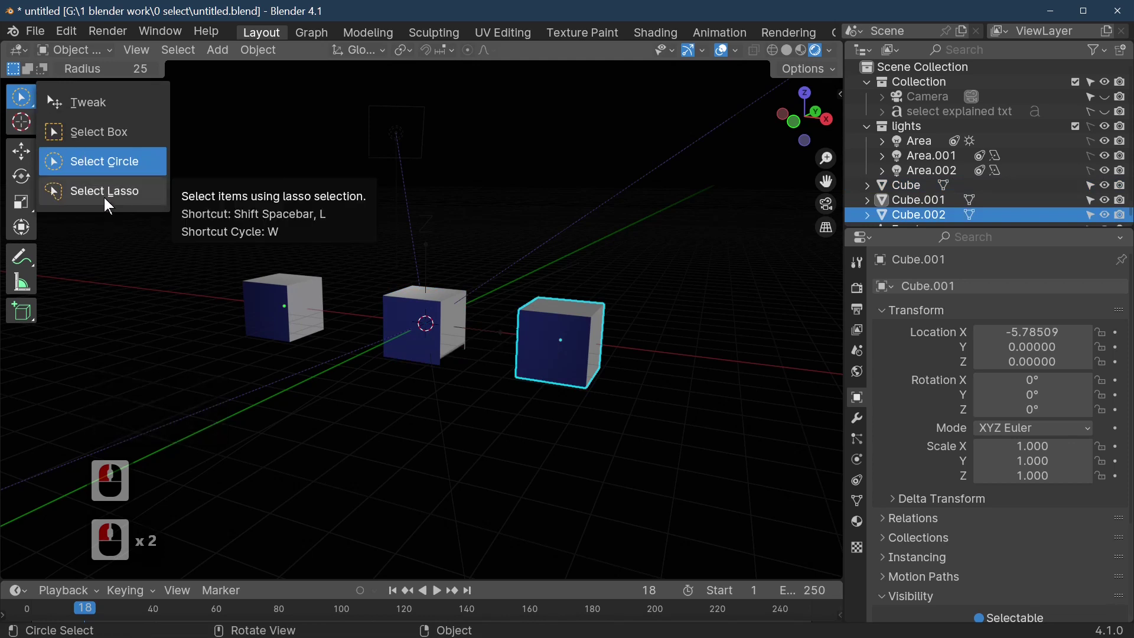
{"action": "mouse_move", "coordinate": [301, 204]}
{"action": "right_mouse_down", "text": "ctrl"}
{"action": "mouse_move", "coordinate": [193, 279]}
{"action": "mouse_move", "coordinate": [301, 437]}
{"action": "mouse_move", "coordinate": [382, 409]}
{"action": "mouse_move", "coordinate": [412, 380]}
{"action": "mouse_move", "coordinate": [442, 417]}
{"action": "mouse_move", "coordinate": [484, 319]}
{"action": "mouse_move", "coordinate": [456, 224]}
{"action": "mouse_move", "coordinate": [170, 178]}
{"action": "right_mouse_up", "text": "ctrl"}
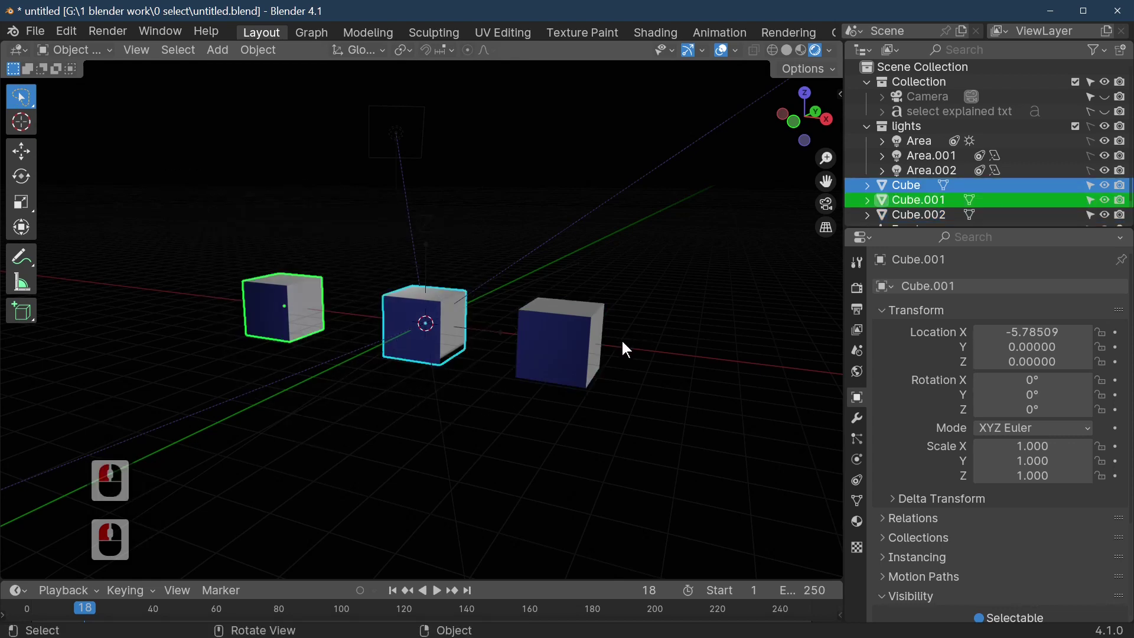
- Try moving the lassoed Cube.001 and Cube freely upward, and undo the move
{"action": "key", "text": "g"}
{"action": "left_click", "coordinate": [627, 299]}
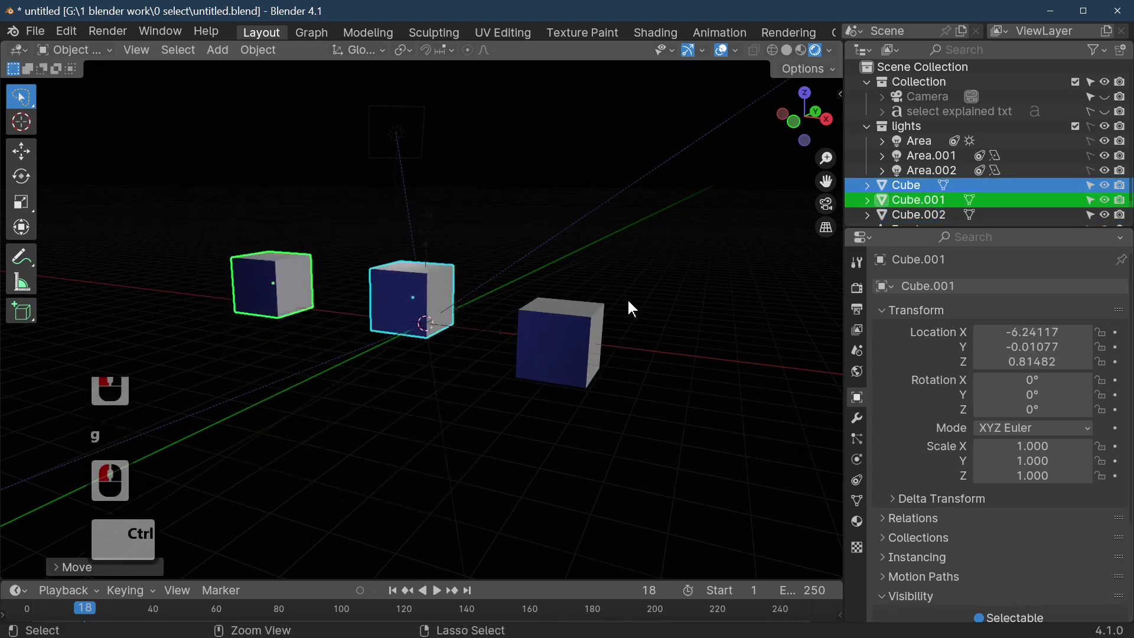
{"action": "key", "text": "ctrl+z"}
- Lasso-select Cube and Cube.002, and lasso all three cubes with Cube as the active object
{"action": "mouse_move", "coordinate": [391, 235]}
{"action": "right_mouse_down", "text": "ctrl"}
{"action": "mouse_move", "coordinate": [814, 442]}
{"action": "mouse_move", "coordinate": [460, 212]}
{"action": "mouse_move", "coordinate": [413, 228]}
{"action": "right_mouse_up", "text": "ctrl"}
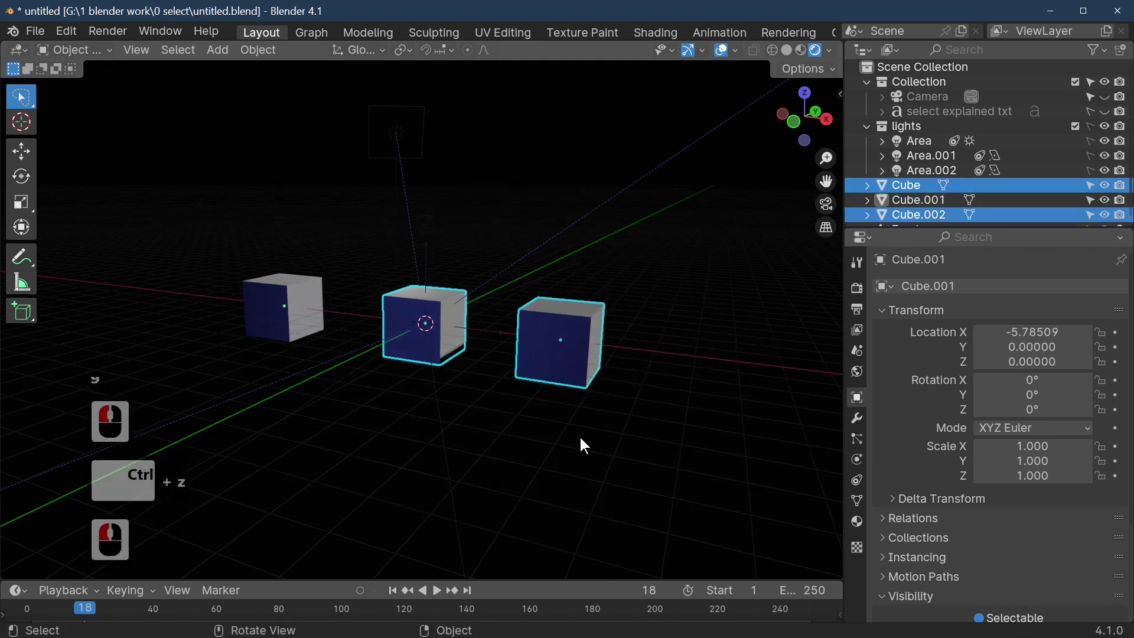
{"action": "middle_click_drag", "start_coordinate": [560, 445], "coordinate": [561, 410]}
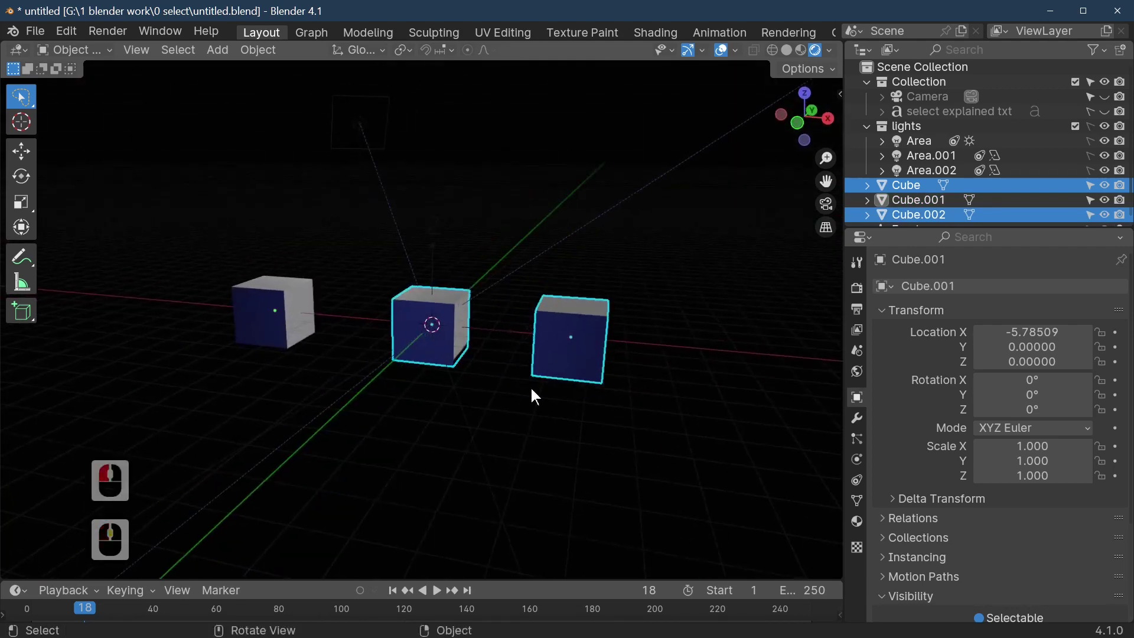
{"action": "left_click", "coordinate": [428, 295]}
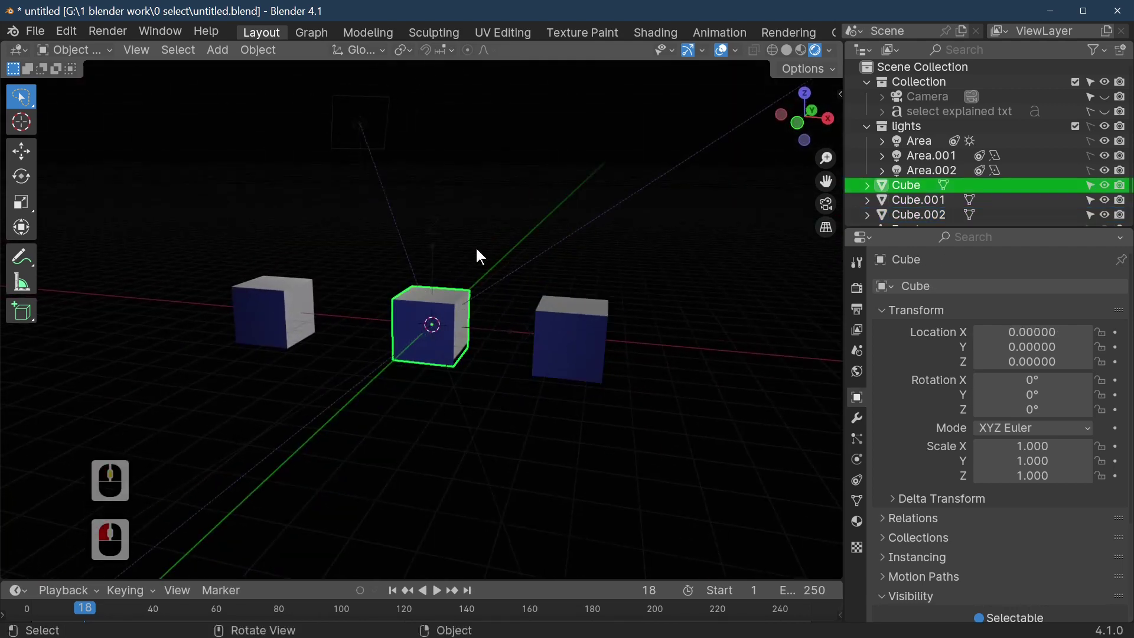
{"action": "mouse_move", "coordinate": [244, 206]}
{"action": "right_mouse_down", "text": "ctrl"}
{"action": "mouse_move", "coordinate": [696, 531]}
{"action": "mouse_move", "coordinate": [405, 193]}
{"action": "mouse_move", "coordinate": [248, 204]}
{"action": "right_mouse_up", "text": "ctrl"}
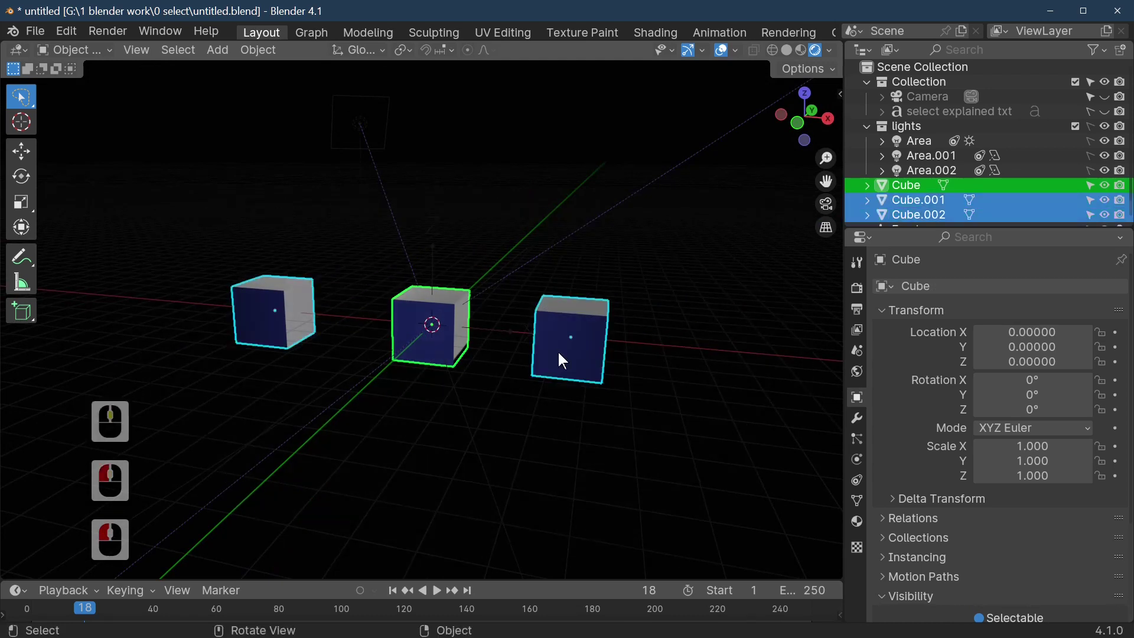
- Add a UV sphere and move it about 13.66 along the Y axis, behind the cubes
{"action": "left_click", "coordinate": [225, 50]}
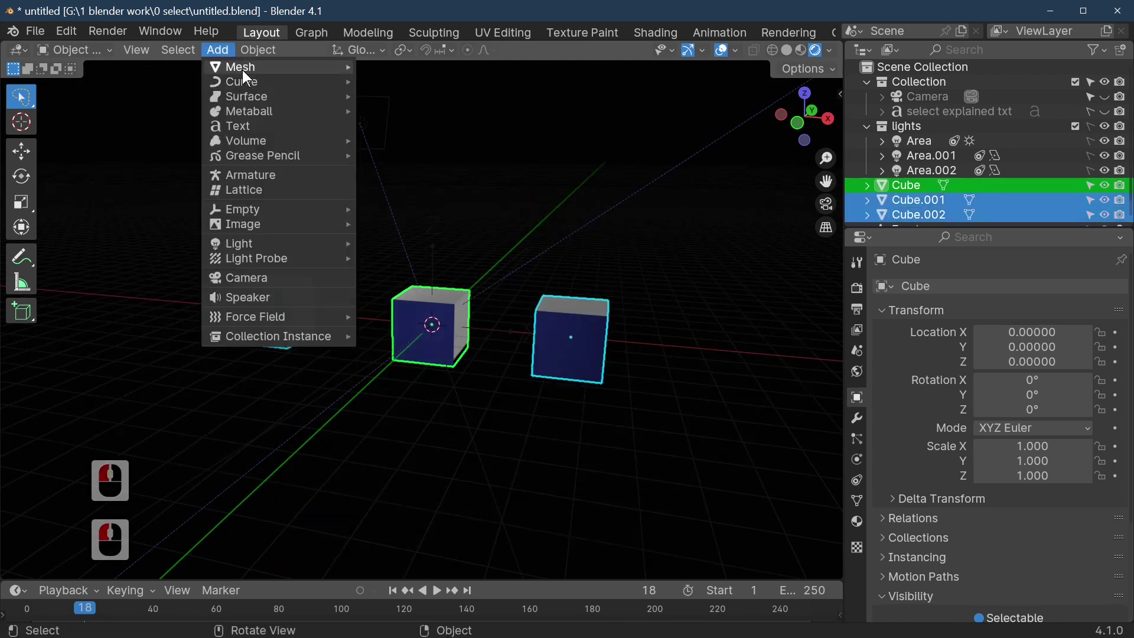
{"action": "mouse_move", "coordinate": [243, 70]}
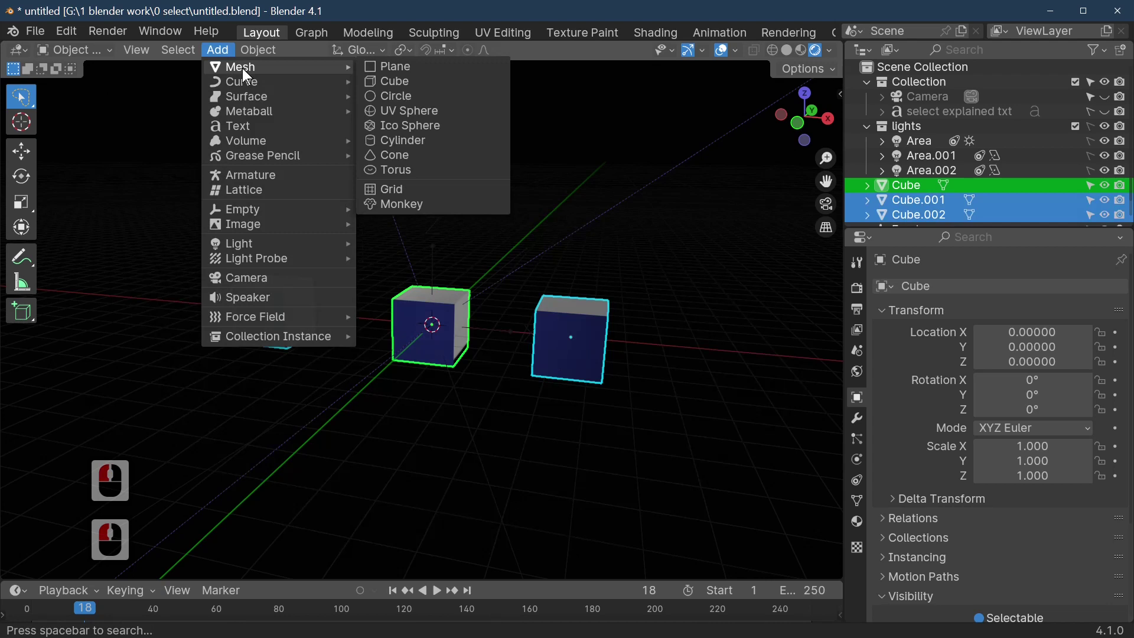
{"action": "left_click", "coordinate": [426, 118]}
{"action": "key", "text": "g"}
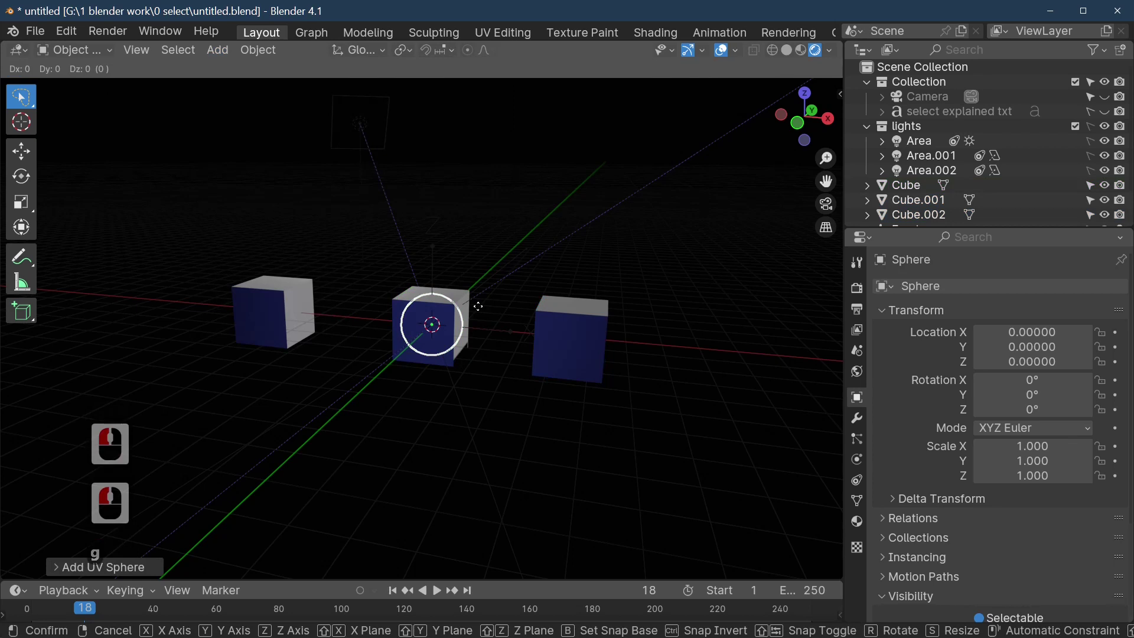
{"action": "key", "text": "y"}
{"action": "left_click", "coordinate": [548, 238]}
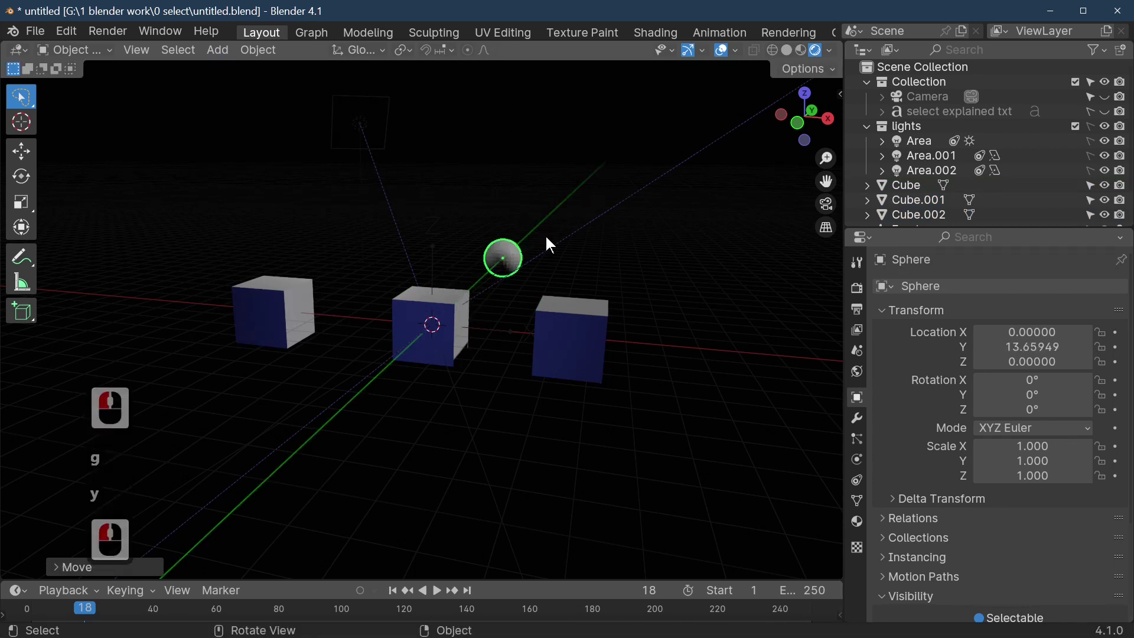
- Lasso all three cubes and the sphere with Cube.002 active, and lasso the sphere alone after clearing the selection
{"action": "left_click", "coordinate": [594, 371]}
{"action": "mouse_move", "coordinate": [323, 204]}
{"action": "right_mouse_down", "text": "ctrl"}
{"action": "mouse_move", "coordinate": [778, 494]}
{"action": "mouse_move", "coordinate": [678, 214]}
{"action": "mouse_move", "coordinate": [437, 195]}
{"action": "right_mouse_up", "text": "ctrl"}
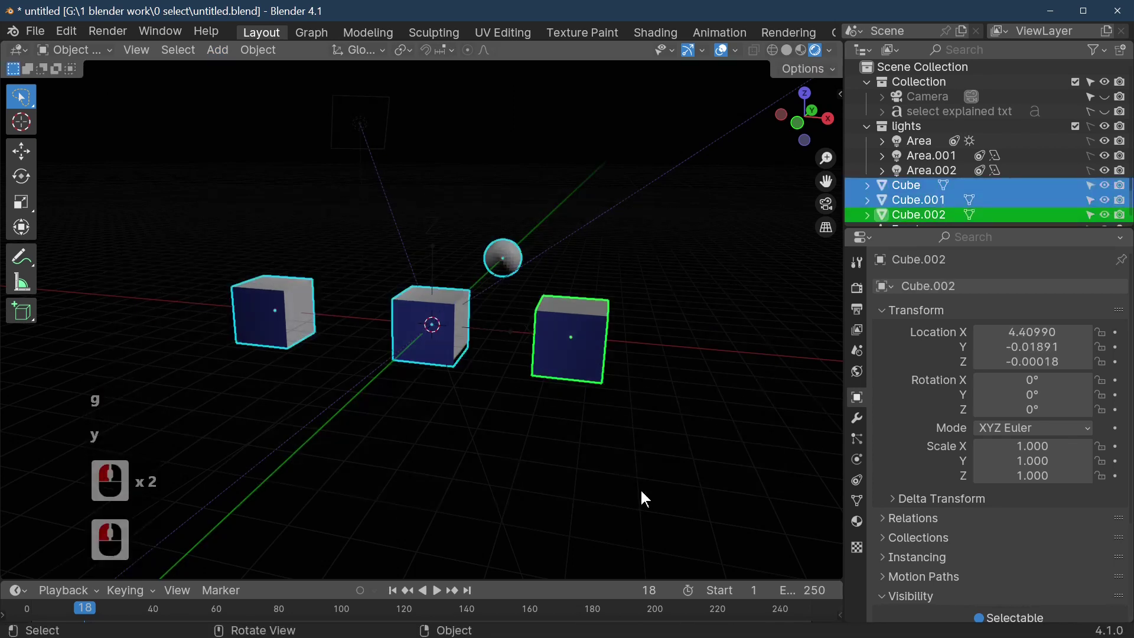
{"action": "left_click", "coordinate": [516, 278]}
{"action": "left_click", "coordinate": [400, 325]}
{"action": "left_click", "coordinate": [470, 290]}
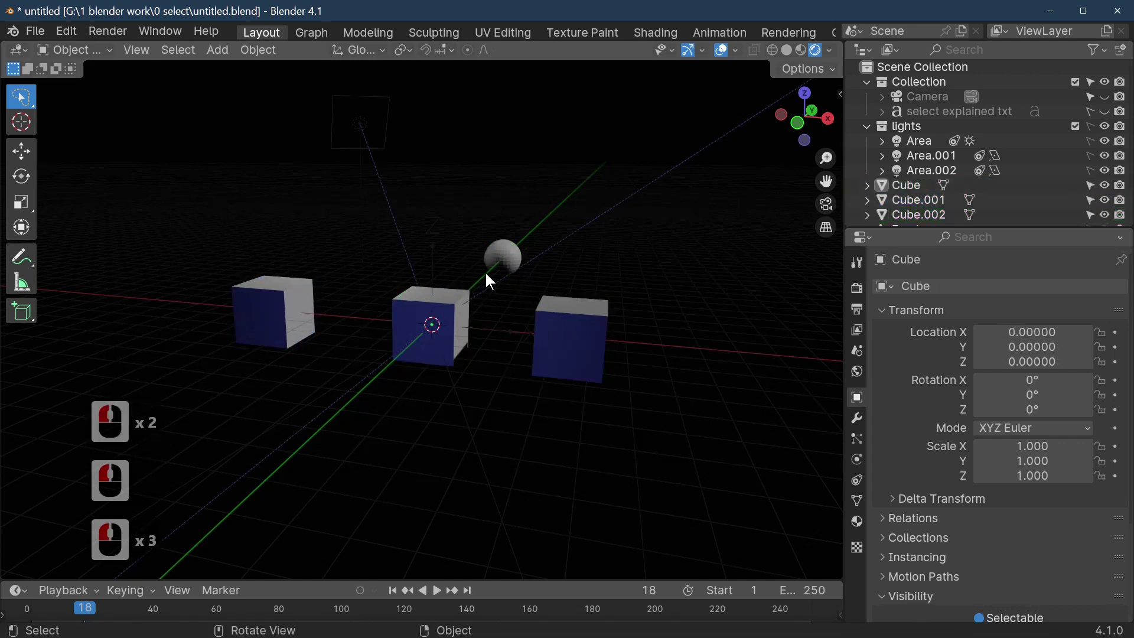
{"action": "mouse_move", "coordinate": [462, 214]}
{"action": "right_mouse_down", "text": "ctrl"}
{"action": "mouse_move", "coordinate": [538, 285]}
{"action": "mouse_move", "coordinate": [614, 236]}
{"action": "right_mouse_up", "text": "ctrl"}
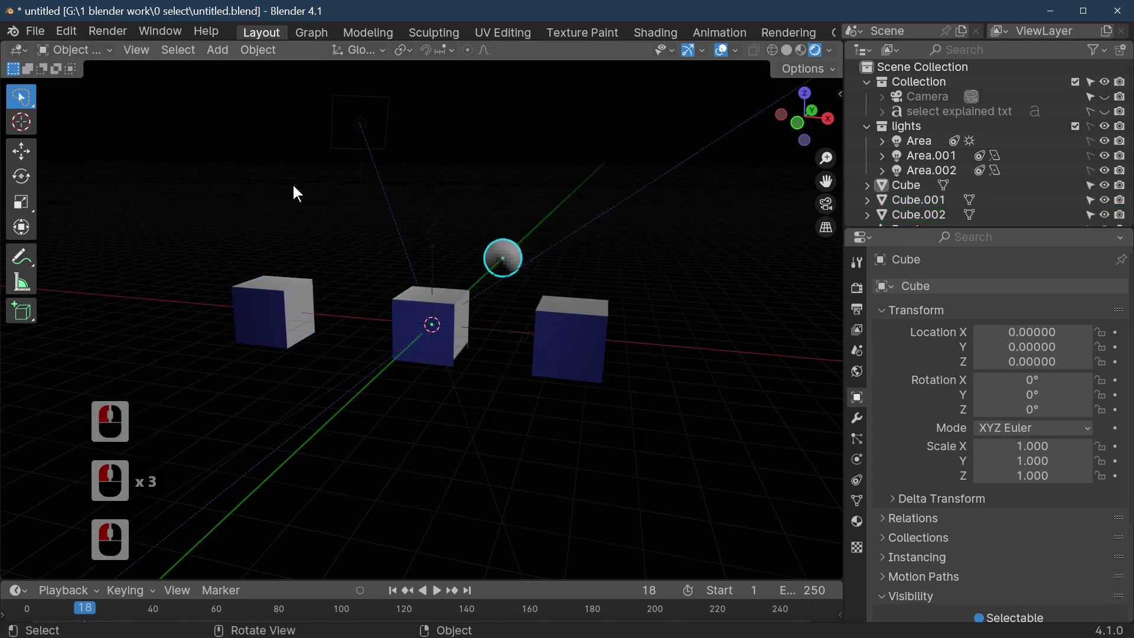
- Switch to the Tweak tool and select Cube.001 alone
{"action": "left_click", "coordinate": [22, 96]}
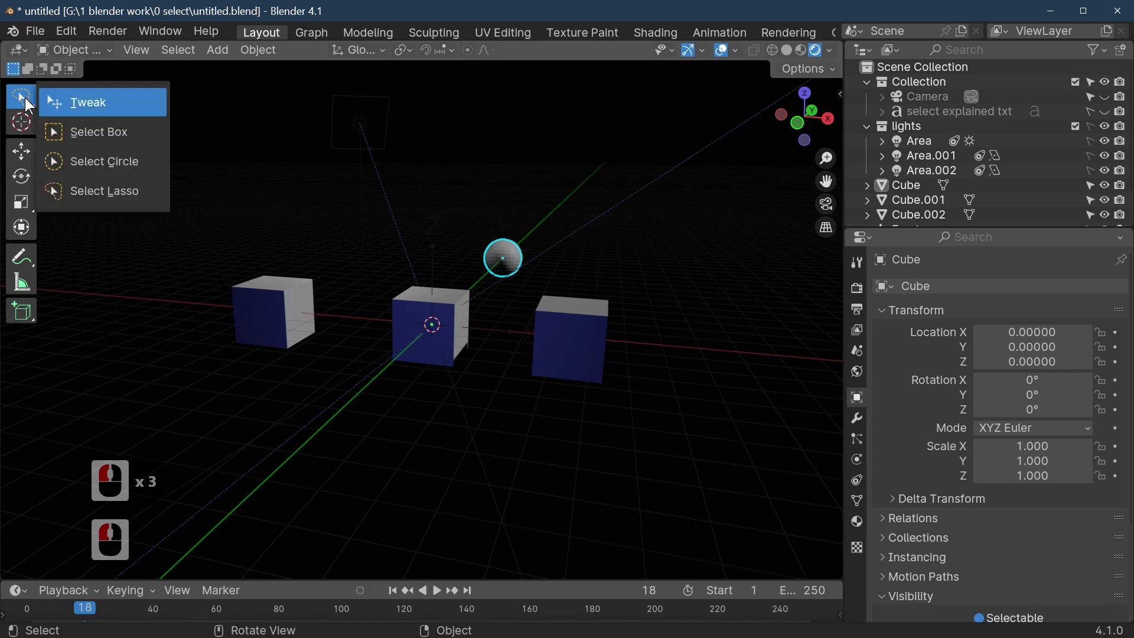
{"action": "left_click", "coordinate": [107, 106]}
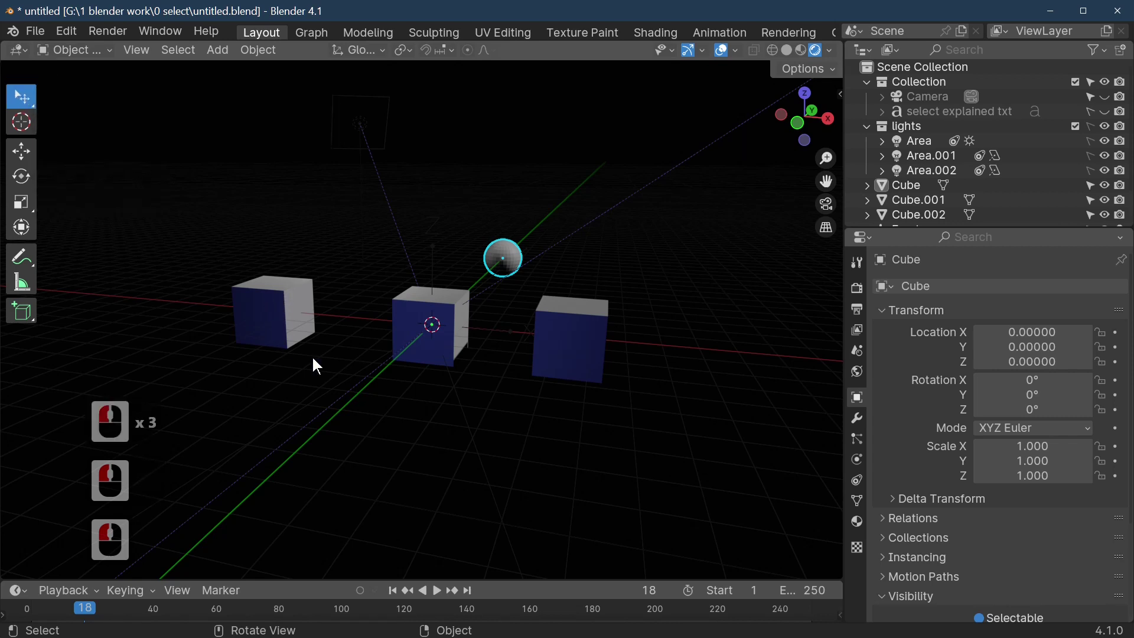
{"action": "left_click", "coordinate": [288, 329]}
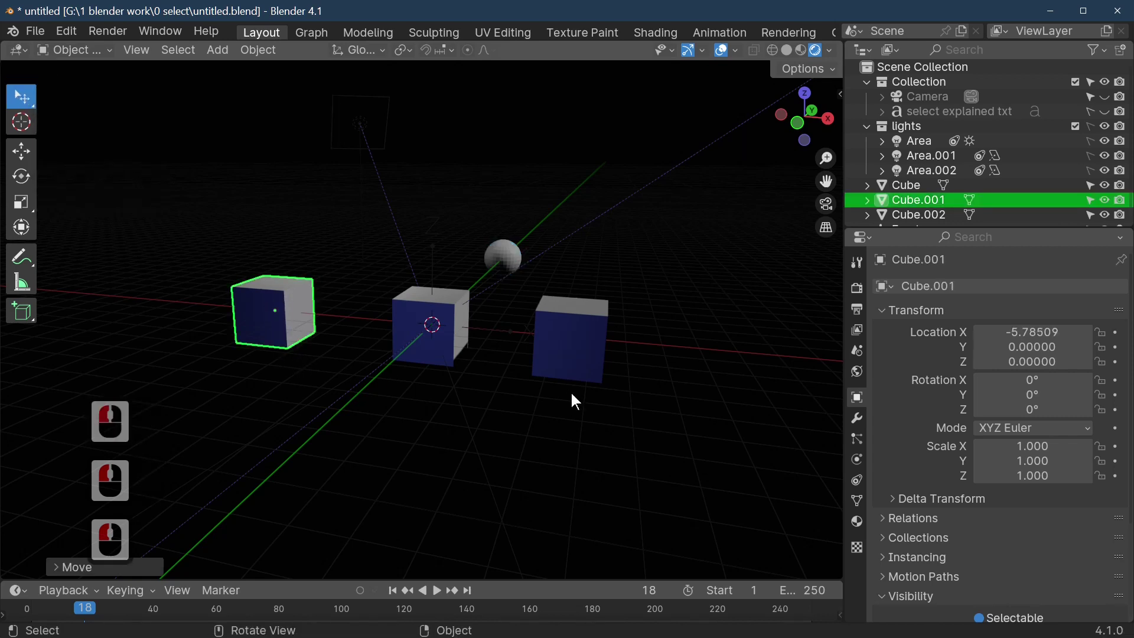
- Select Cube.002 and extend the selection to Cube, Cube.001 and the sphere, with the sphere as the active object
{"action": "left_click", "coordinate": [482, 334]}
{"action": "left_click", "coordinate": [567, 339], "text": "shift"}
{"action": "left_click", "coordinate": [460, 322], "text": "shift"}
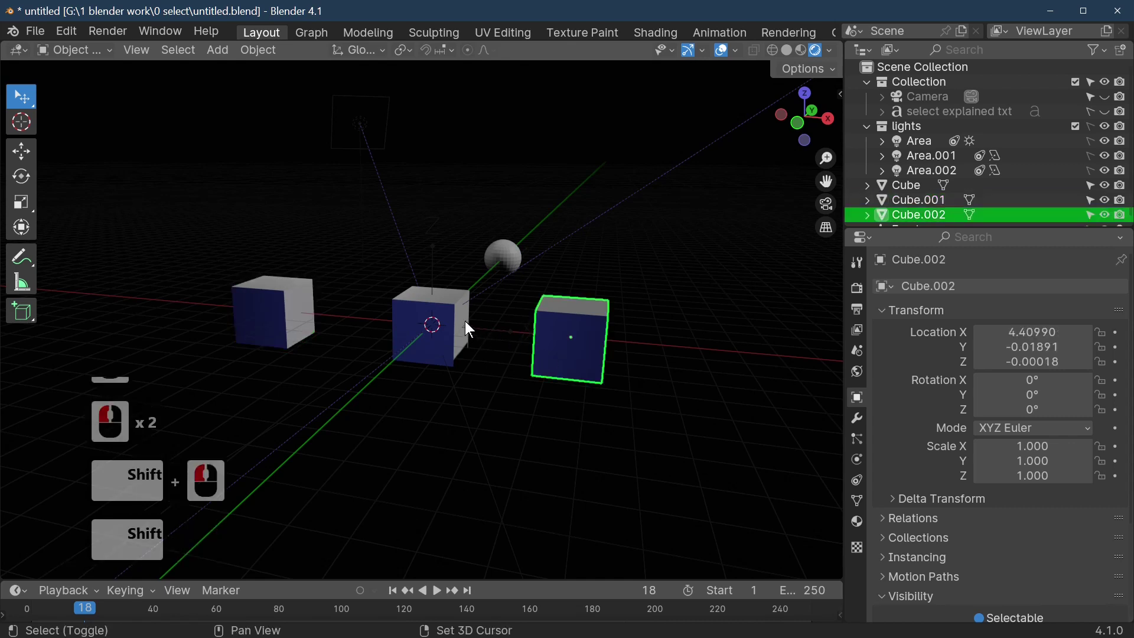
{"action": "left_click", "coordinate": [270, 280], "text": "shift"}
{"action": "left_click", "coordinate": [503, 259], "text": "shift"}
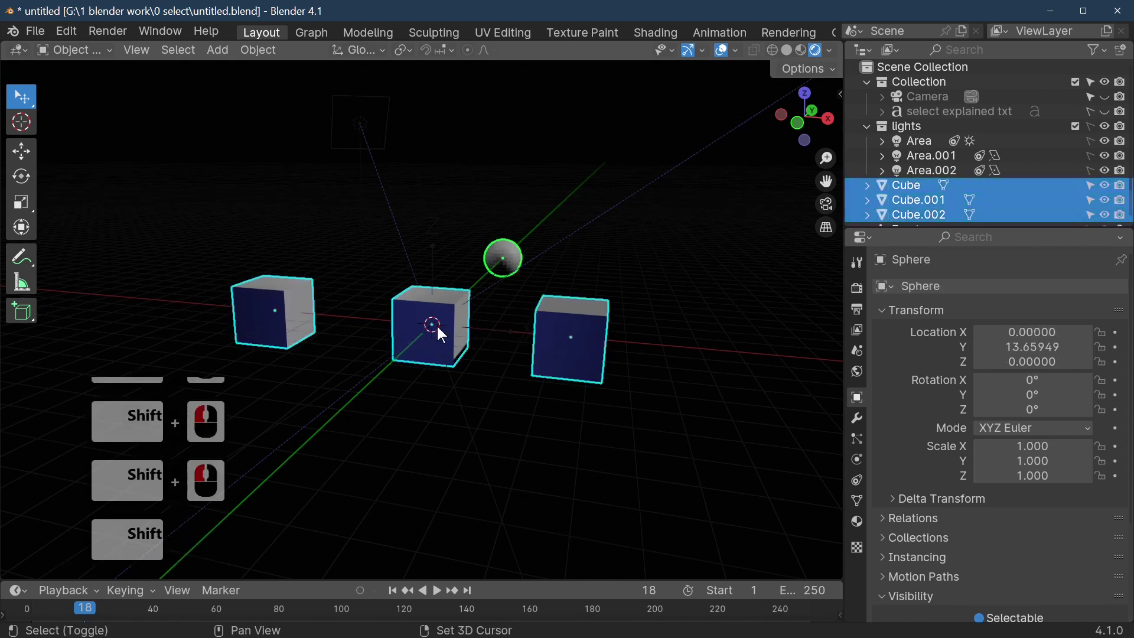
- Move the three cubes and the sphere slightly together, select Cube alone, and undo that last selection
{"action": "left_click_drag", "start_coordinate": [401, 352], "coordinate": [406, 354]}
{"action": "left_click", "coordinate": [463, 358]}
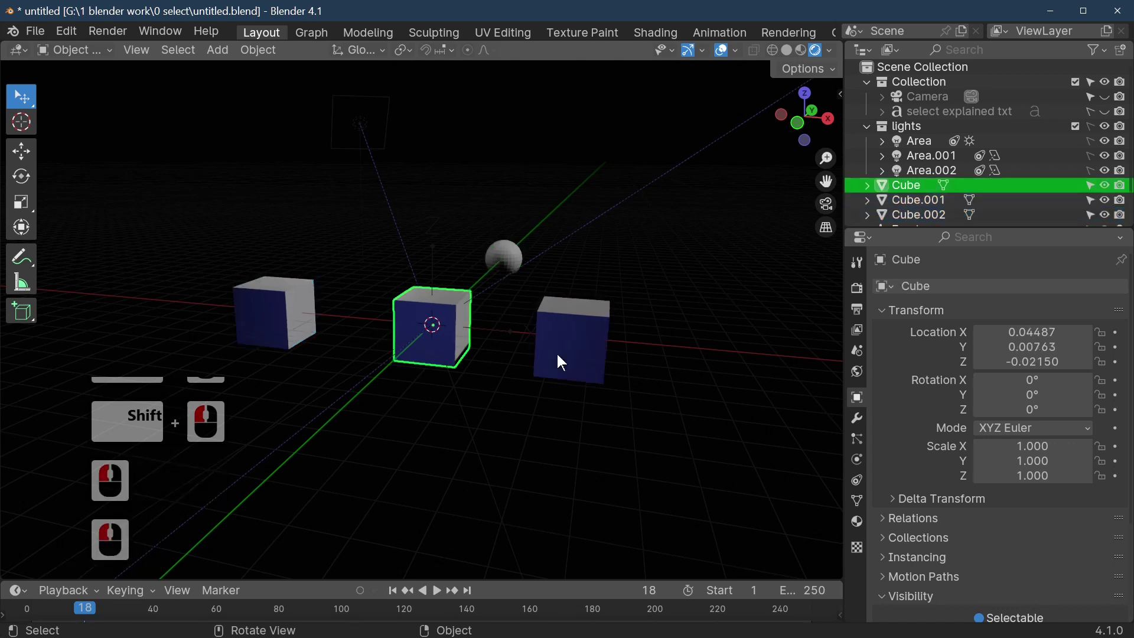
{"action": "key", "text": "ctrl+z"}
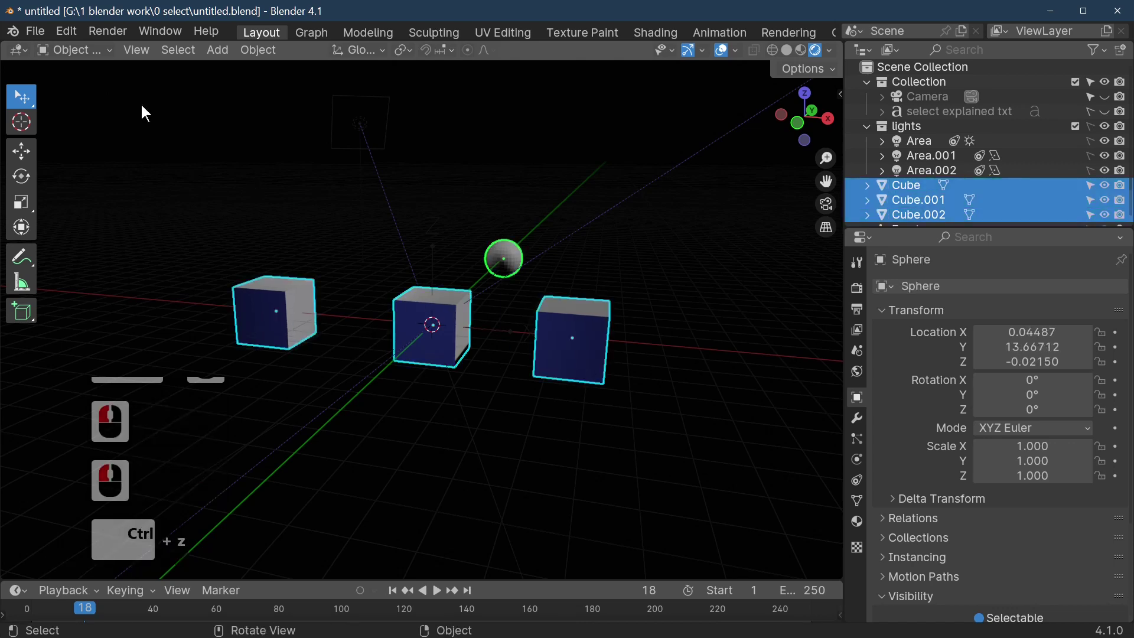
- Switch to the Select Box tool and undo the recent actions back to before the UV sphere was added, leaving nothing selected
{"action": "left_click", "coordinate": [23, 97]}
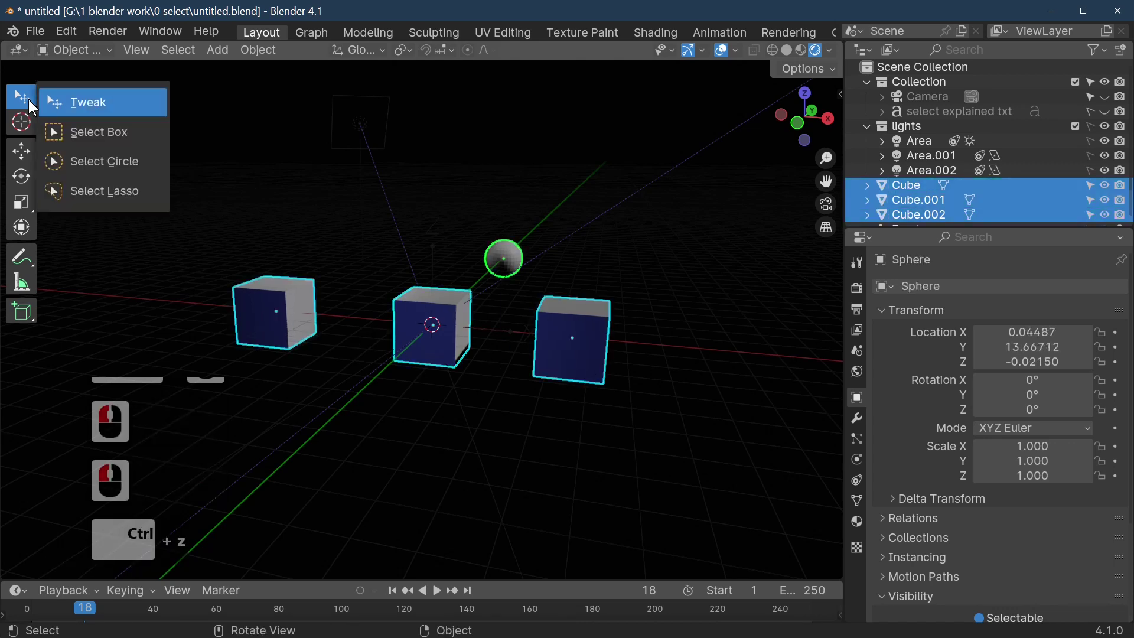
{"action": "left_click", "coordinate": [112, 147]}
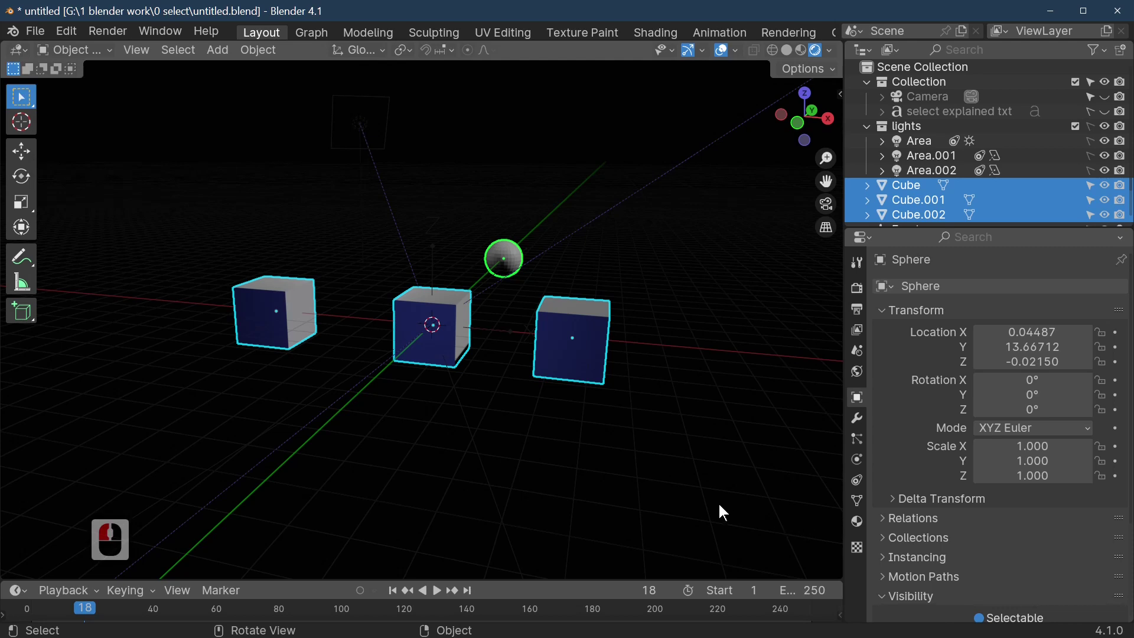
{"action": "key", "text": "ctrl+z"}
{"action": "key", "text": "ctrl+z"}
{"action": "key", "text": "ctrl+z"}
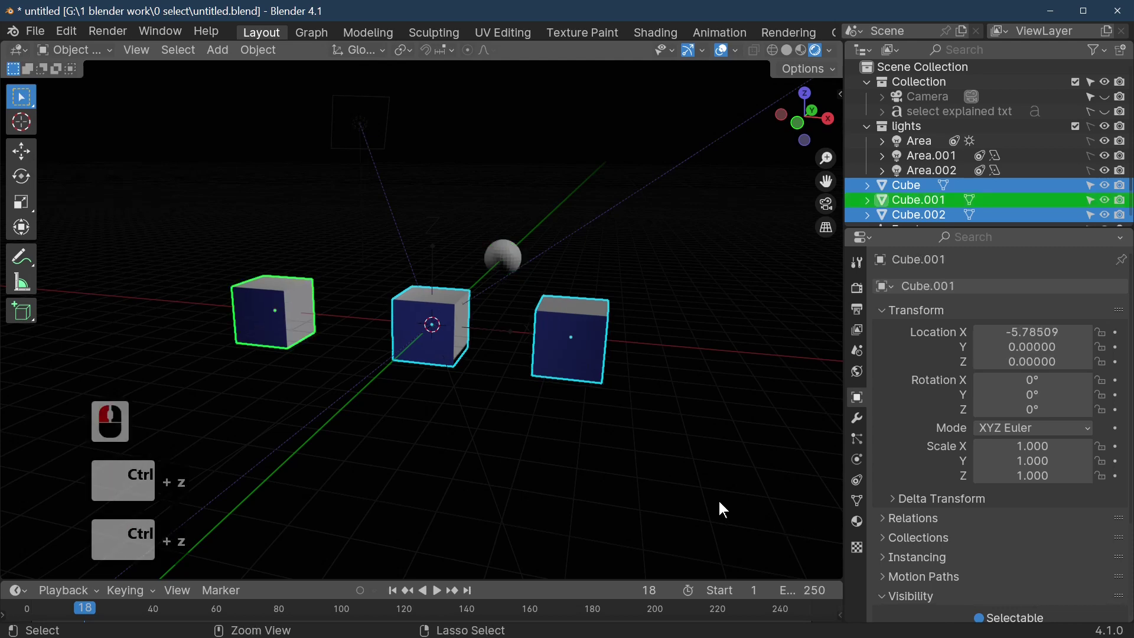
{"action": "key", "text": "ctrl+z"}
{"action": "key", "text": "ctrl+z"}
{"action": "key", "text": "ctrl+z"}
{"action": "key", "text": "ctrl+z"}
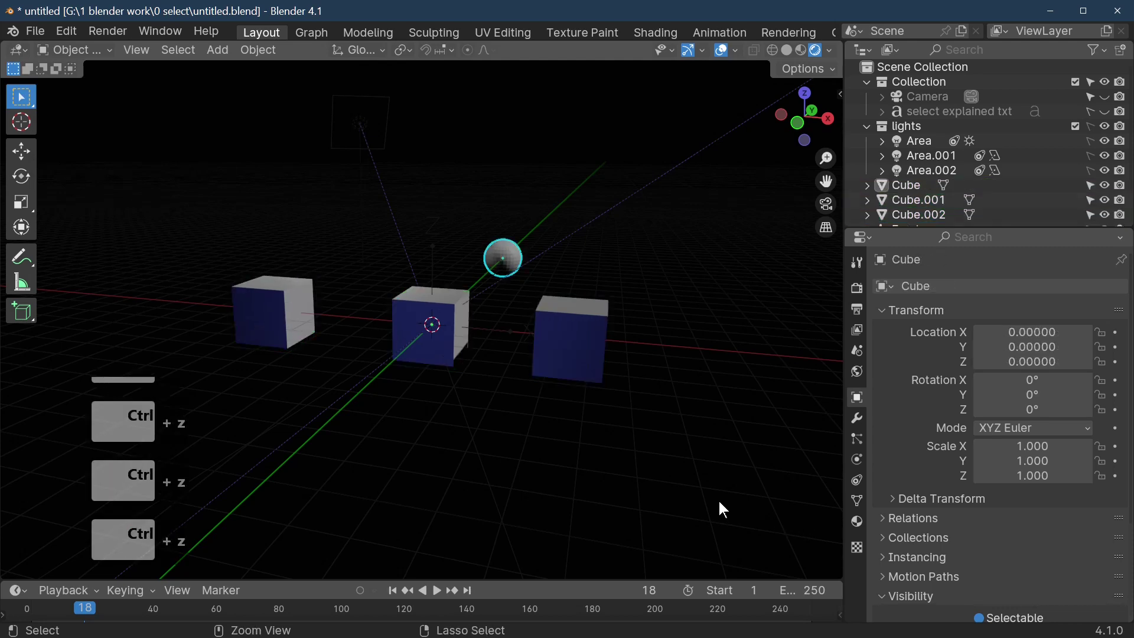
{"action": "key", "text": "ctrl+z"}
{"action": "key", "text": "ctrl+z"}
{"action": "key", "text": "ctrl+z"}
{"action": "key", "text": "ctrl+z"}
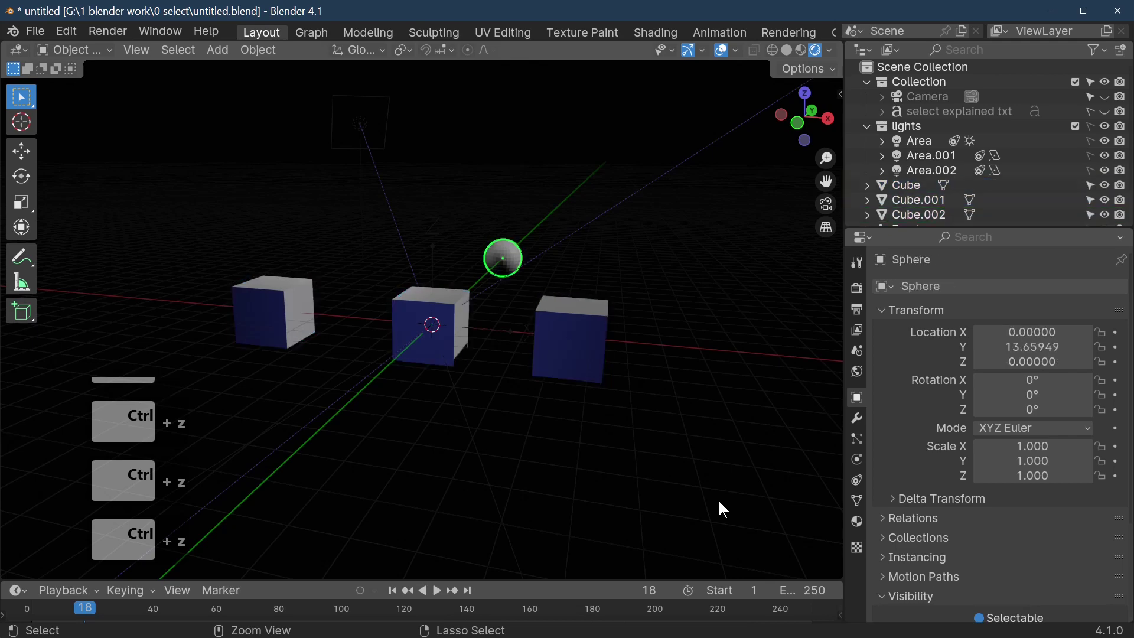
{"action": "key", "text": "ctrl+z"}
{"action": "left_click", "coordinate": [492, 477]}
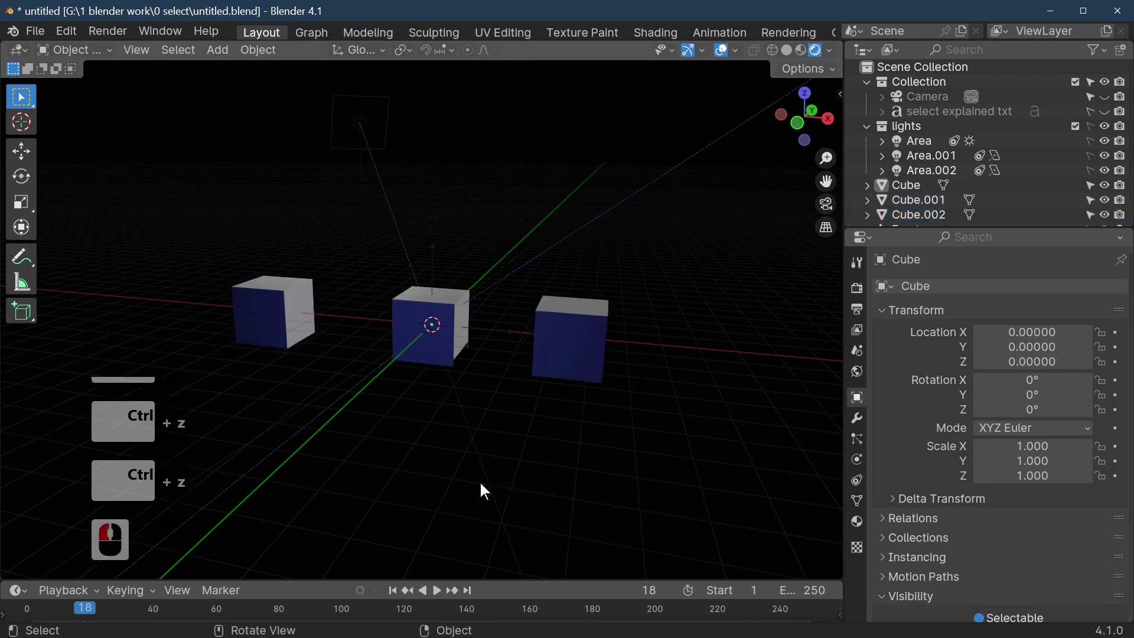
- Select the middle cube and briefly enter and leave Edit Mode on it
{"action": "middle_click", "coordinate": [493, 472]}
{"action": "left_click", "coordinate": [454, 341]}
{"action": "key", "text": "Tab"}
{"action": "middle_click_drag", "start_coordinate": [519, 449], "coordinate": [463, 486]}
{"action": "key", "text": "Tab"}
{"action": "middle_click_drag", "start_coordinate": [515, 527], "coordinate": [544, 506]}
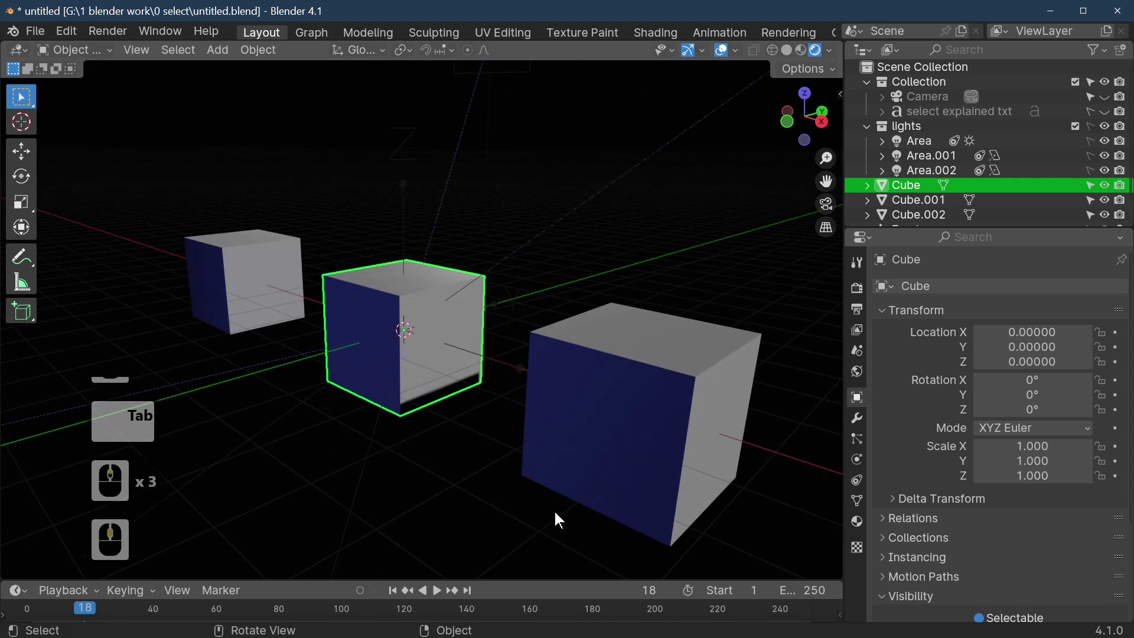
{"action": "scroll", "coordinate": [555, 513], "scroll_direction": "down", "scroll_amount": 1}
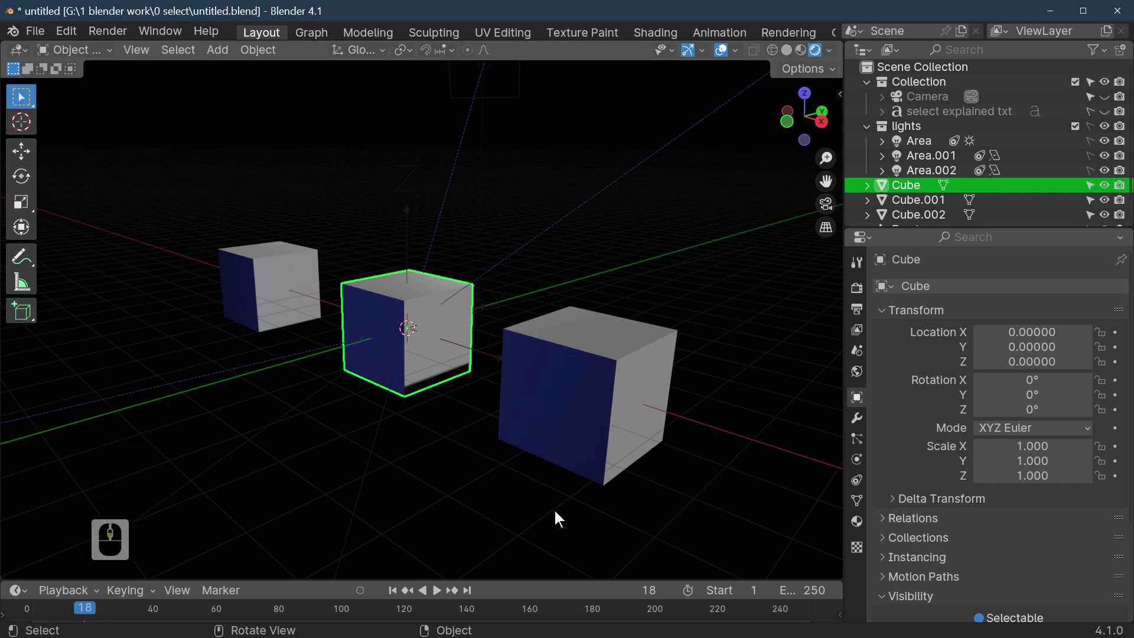
- Delete the two outer cubes, Cube.002 and Cube.001, and select the remaining Cube
{"action": "left_click", "coordinate": [620, 420]}
{"action": "key", "text": "x"}
{"action": "left_click", "coordinate": [620, 420]}
{"action": "left_click", "coordinate": [270, 294]}
{"action": "key", "text": "x"}
{"action": "left_click", "coordinate": [270, 293]}
{"action": "left_click", "coordinate": [425, 337]}
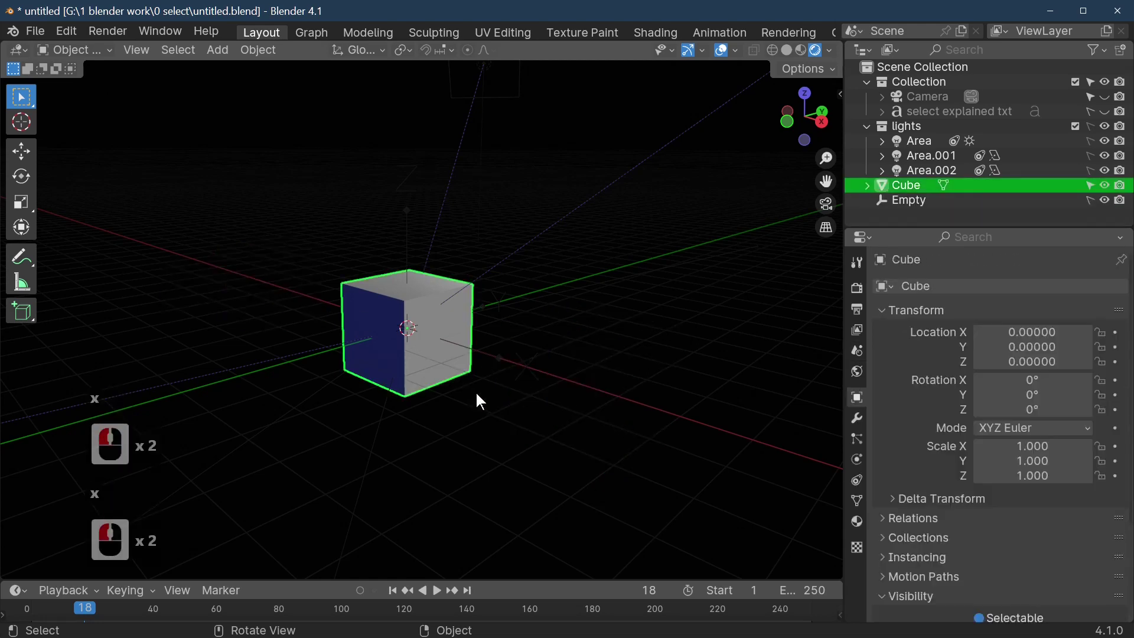
- Change the interaction mode of the remaining cube to Edit Mode
{"action": "middle_click_drag", "start_coordinate": [470, 398], "coordinate": [498, 402]}
{"action": "scroll", "coordinate": [505, 413], "scroll_direction": "up", "scroll_amount": 3}
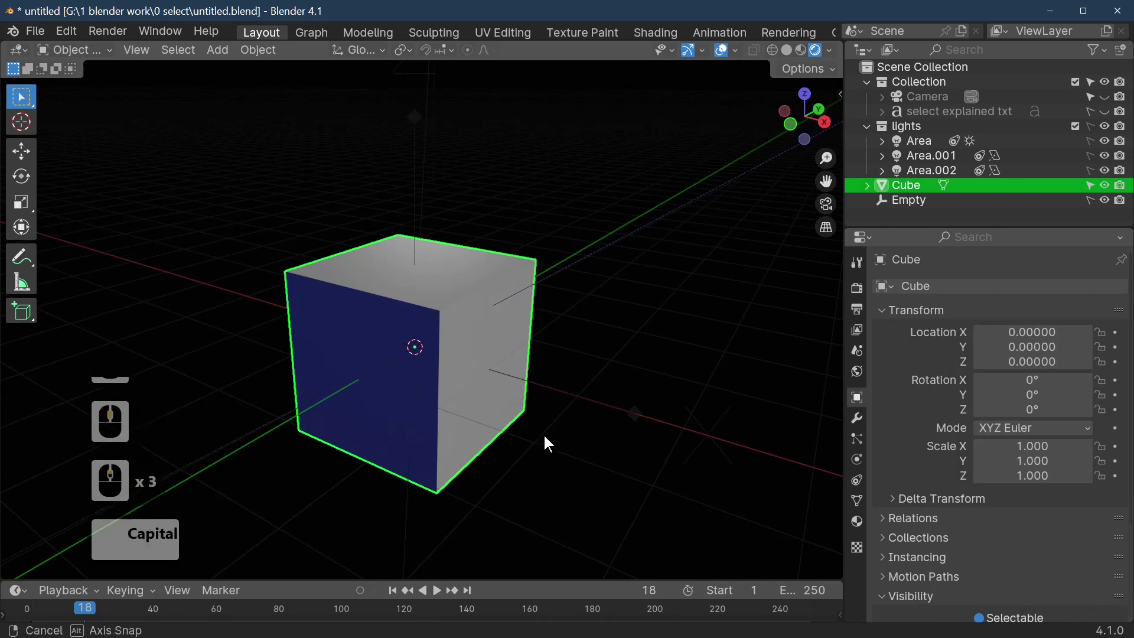
{"action": "middle_click_drag", "start_coordinate": [540, 437], "coordinate": [547, 422]}
{"action": "scroll", "coordinate": [534, 443], "scroll_direction": "down", "scroll_amount": 2}
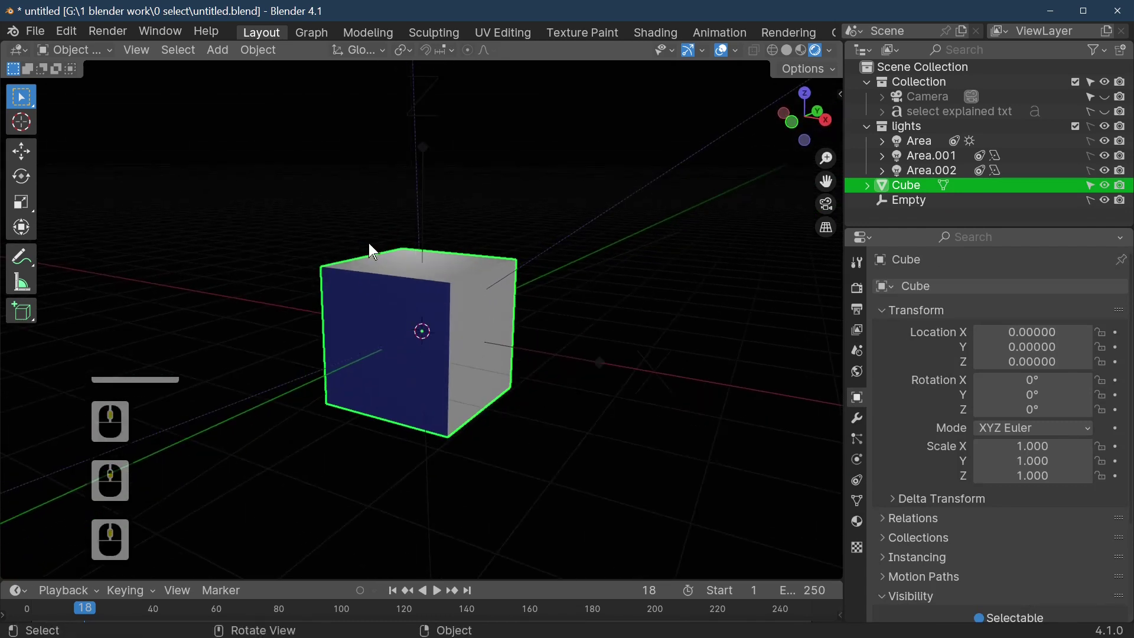
{"action": "left_click", "coordinate": [77, 49]}
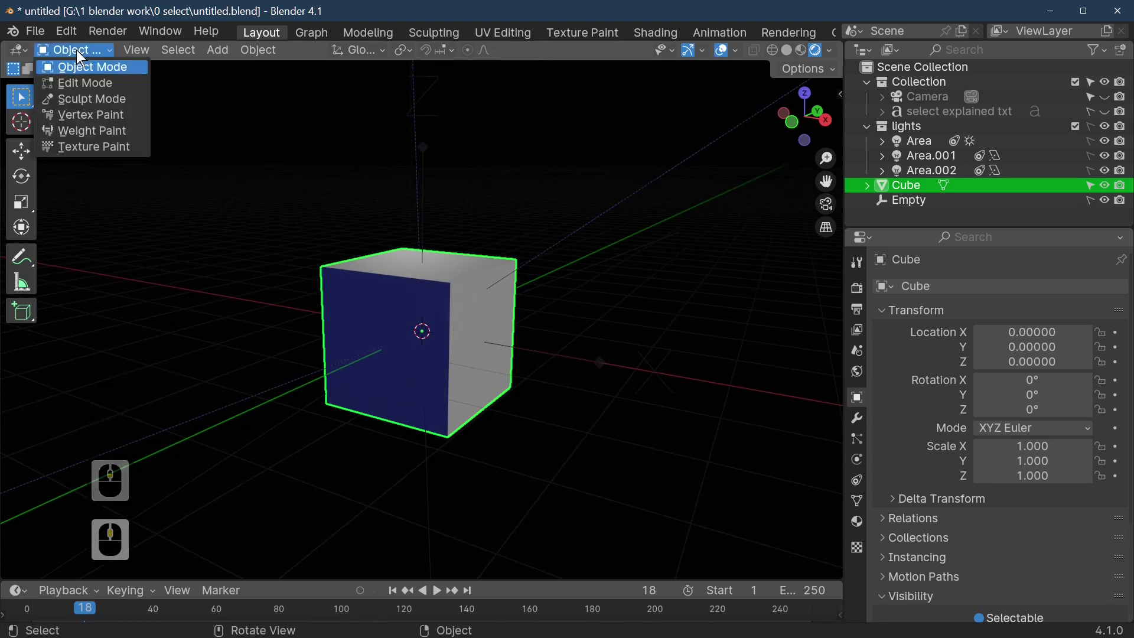
{"action": "left_click", "coordinate": [79, 84]}
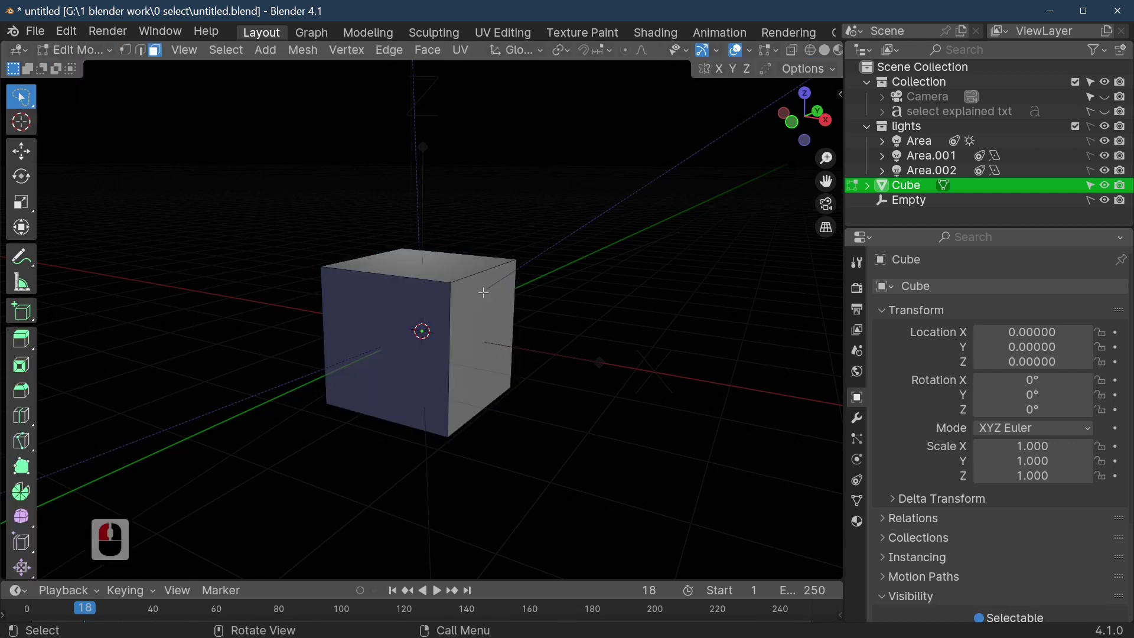
- Toggle the cube between Edit Mode and Object Mode several times, ending in Object Mode
{"action": "key", "text": "Tab"}
{"action": "key", "text": "Tab"}
{"action": "key", "text": "Tab"}
{"action": "key", "text": "Tab"}
{"action": "key", "text": "Tab"}
- Activate the Tweak tool in Object Mode and return the cube to Edit Mode
{"action": "middle_click_drag", "start_coordinate": [616, 341], "coordinate": [607, 387]}
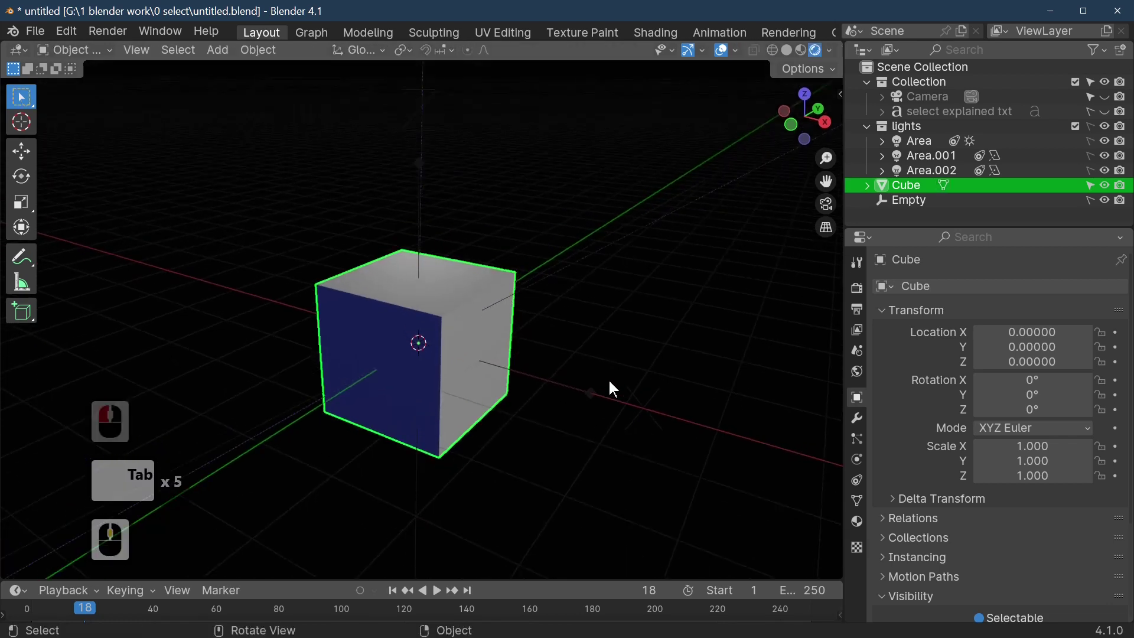
{"action": "left_click_drag", "start_coordinate": [21, 107], "coordinate": [78, 108]}
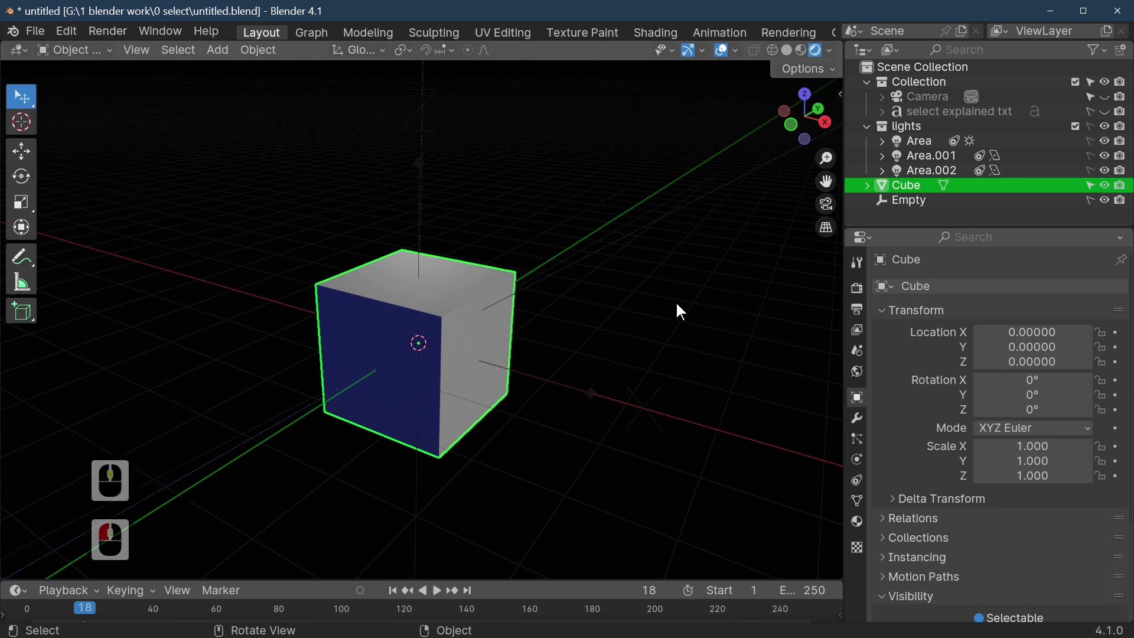
{"action": "key", "text": "Tab"}
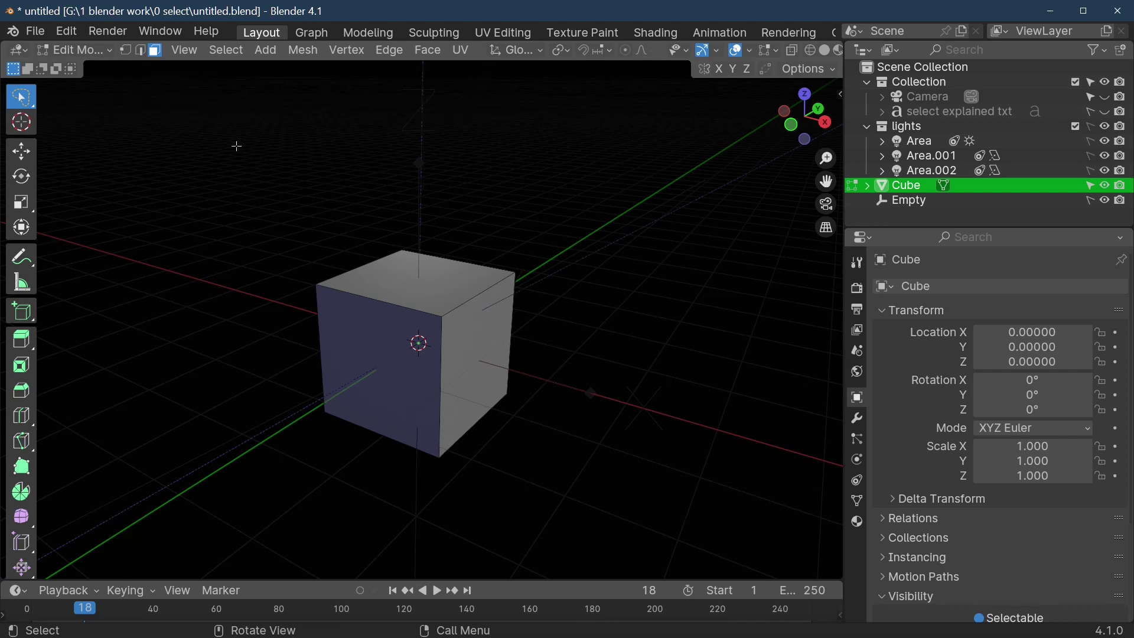
- Cycle through the vertex, edge and face select modes and finish in vertex select mode
{"action": "key", "text": "1"}
{"action": "key", "text": "2"}
{"action": "key", "text": "3"}
{"action": "key", "text": "1"}
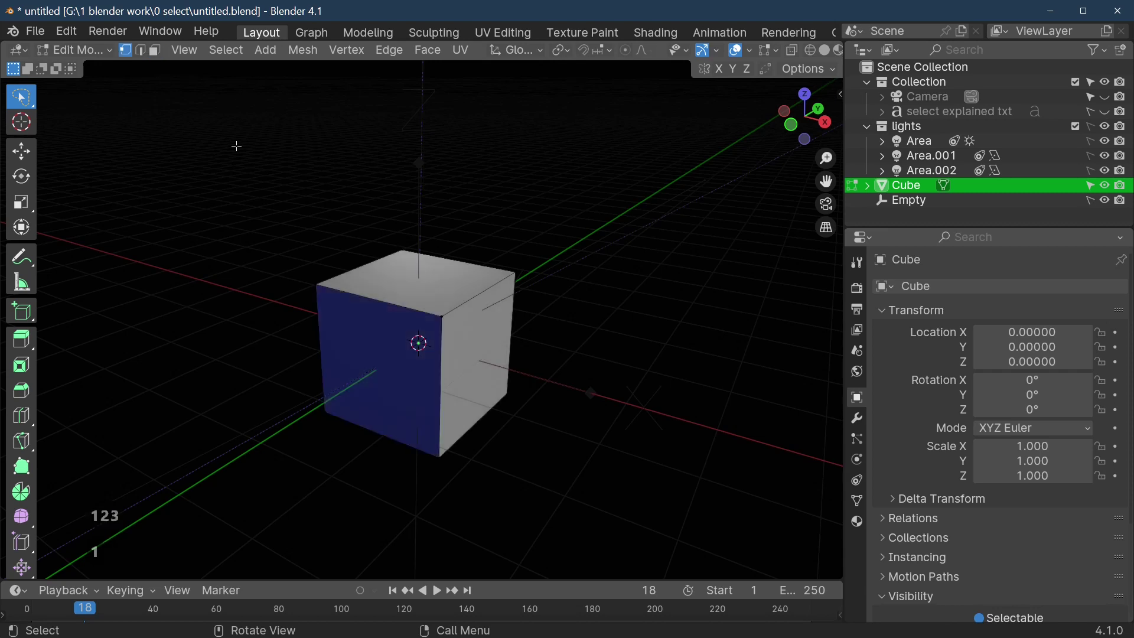
- Activate the Tweak tool in Edit Mode and select the cube's upper corner vertices one after another
{"action": "left_click_drag", "start_coordinate": [31, 105], "coordinate": [82, 100]}
{"action": "left_click", "coordinate": [401, 244]}
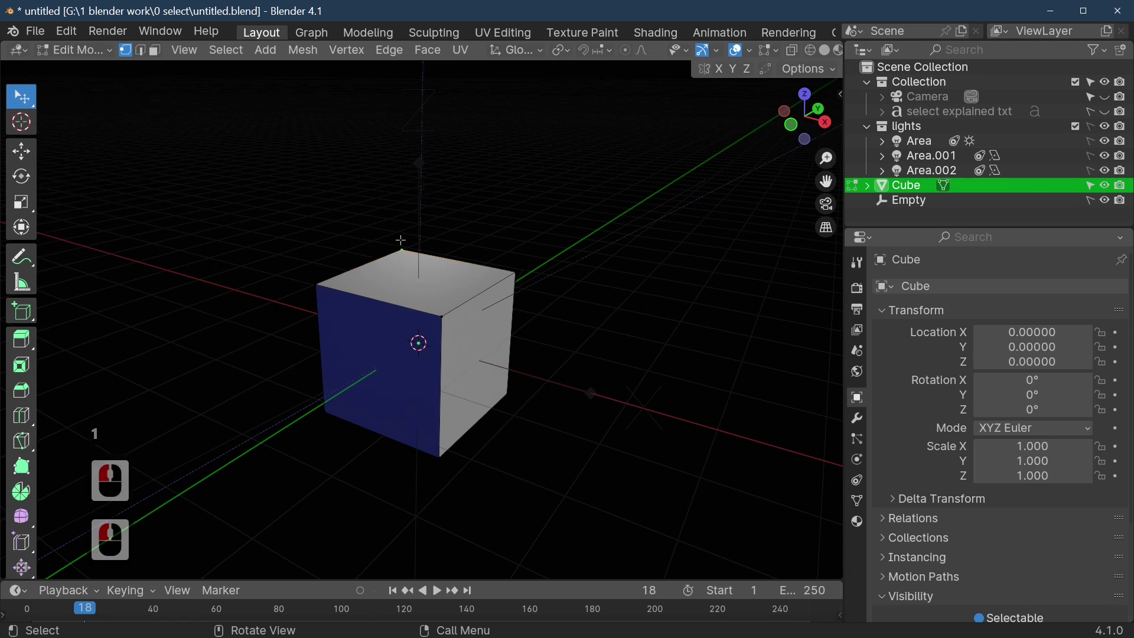
{"action": "left_click", "coordinate": [508, 276]}
{"action": "left_click", "coordinate": [434, 342]}
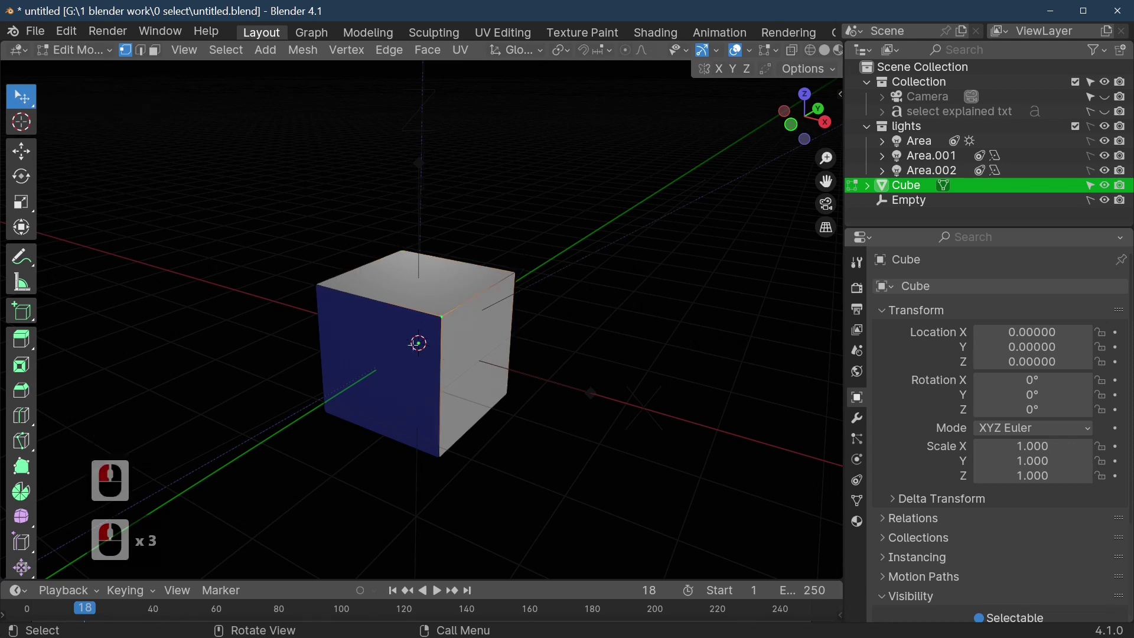
{"action": "left_click", "coordinate": [341, 324]}
{"action": "left_click", "coordinate": [301, 289]}
{"action": "left_click", "coordinate": [301, 289]}
- Select the cube's visible lower corner vertices one by one, and nudge the upper vertex on the far end of the white side face slightly
{"action": "left_click", "coordinate": [329, 410]}
{"action": "left_click", "coordinate": [443, 452]}
{"action": "left_click", "coordinate": [443, 453]}
{"action": "left_click", "coordinate": [510, 401]}
{"action": "left_click_drag", "start_coordinate": [516, 274], "coordinate": [518, 272]}
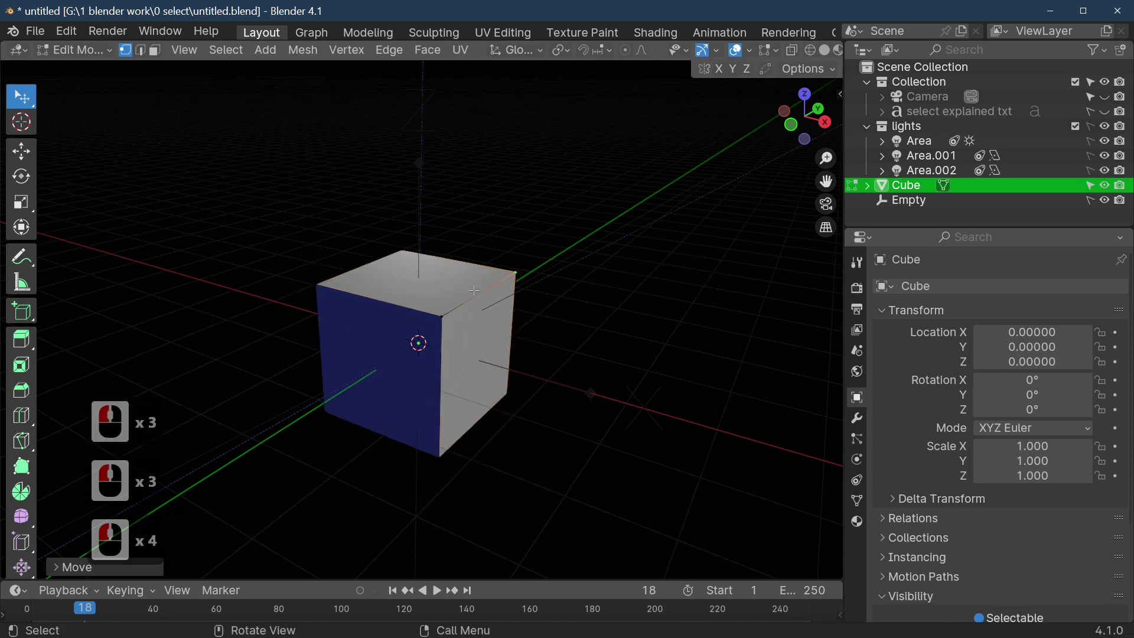
- Try extruding the top edge between two selected vertices upward along the Z axis, undo it, and clear the selection
{"action": "left_click", "coordinate": [401, 251]}
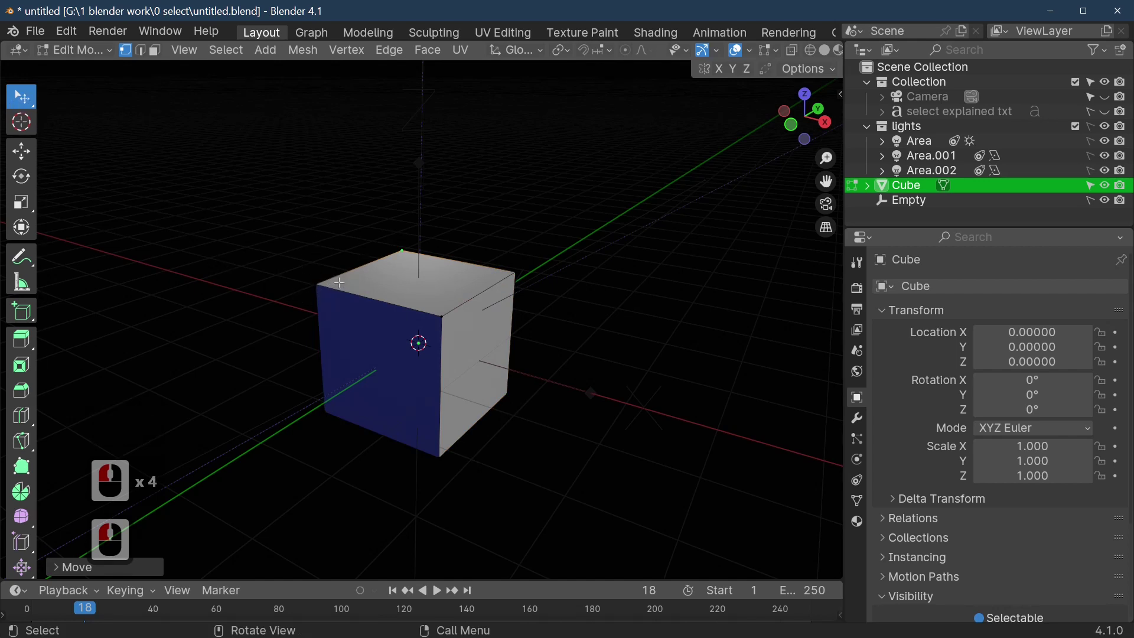
{"action": "left_click", "coordinate": [316, 284], "text": "shift"}
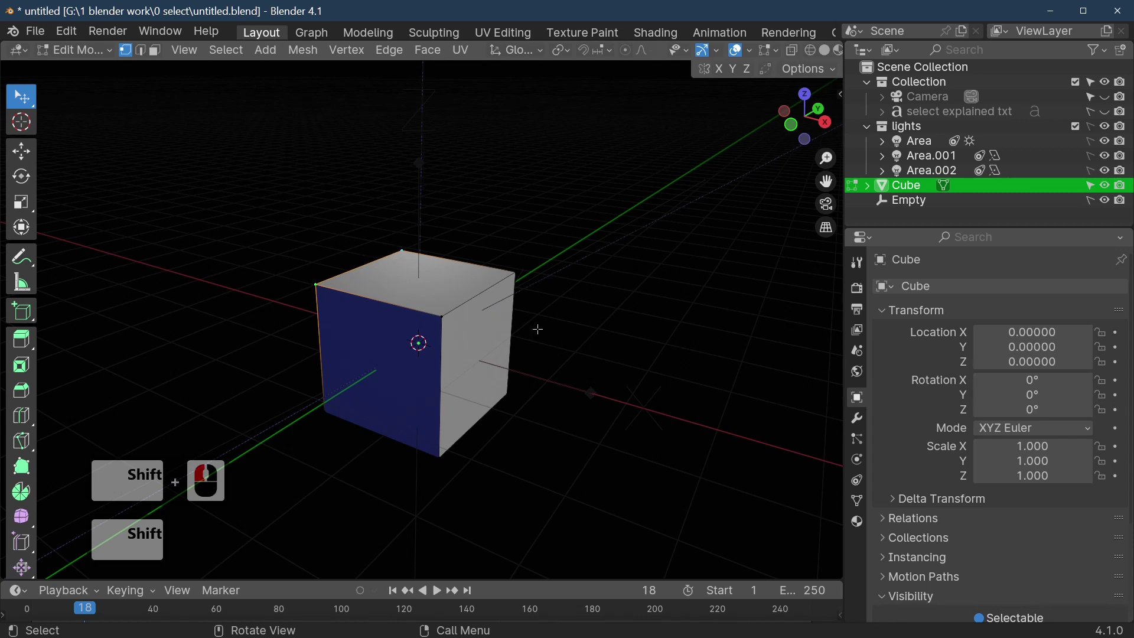
{"action": "key", "text": "e"}
{"action": "key", "text": "z"}
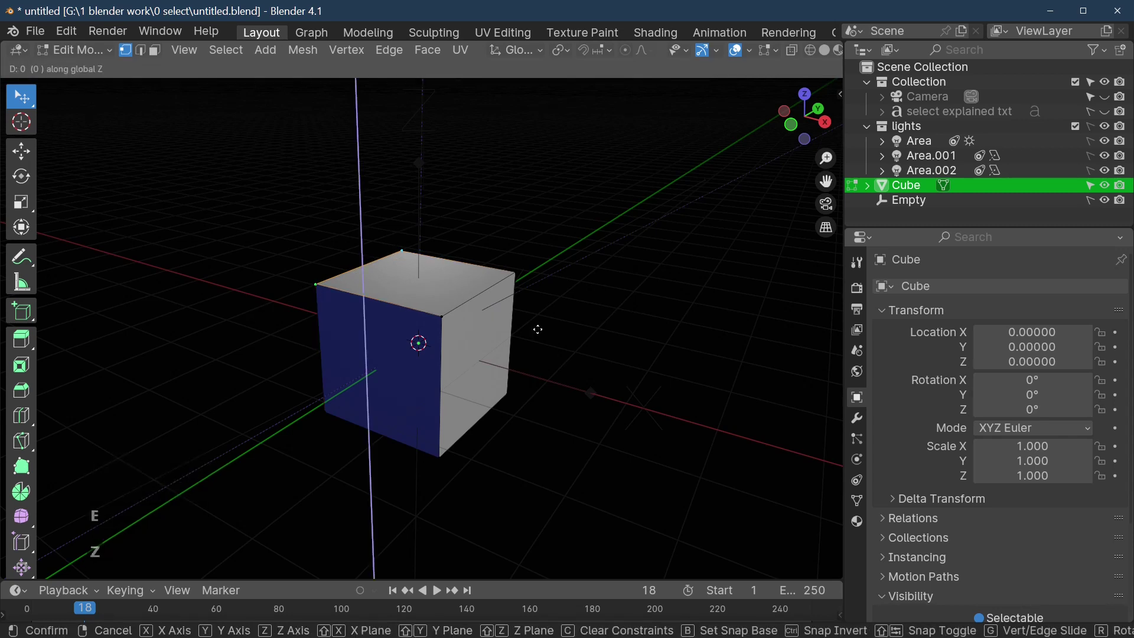
{"action": "left_click", "coordinate": [540, 166]}
{"action": "scroll", "coordinate": [557, 336], "scroll_direction": "down", "scroll_amount": 3}
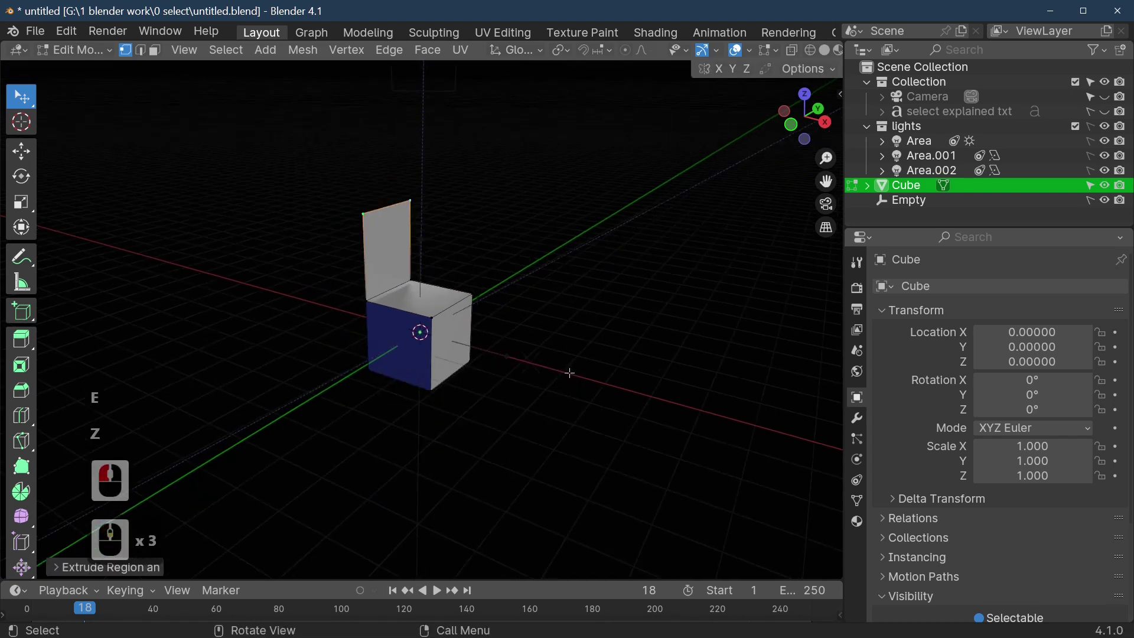
{"action": "key", "text": "ctrl+z"}
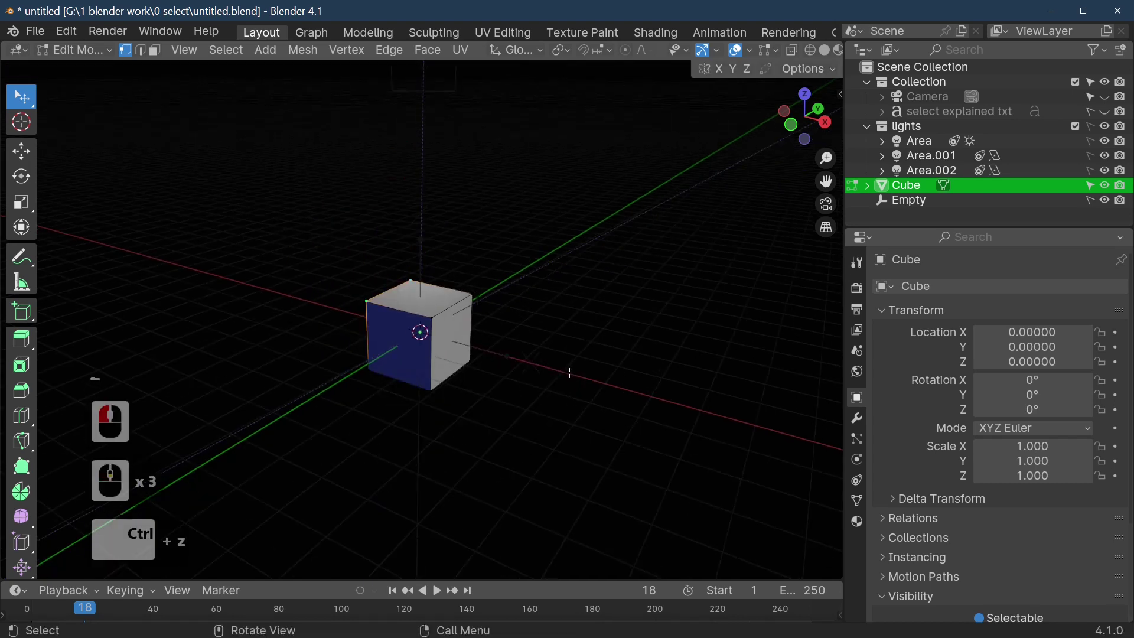
{"action": "left_click", "coordinate": [569, 372]}
{"action": "scroll", "coordinate": [575, 366], "scroll_direction": "up", "scroll_amount": 3}
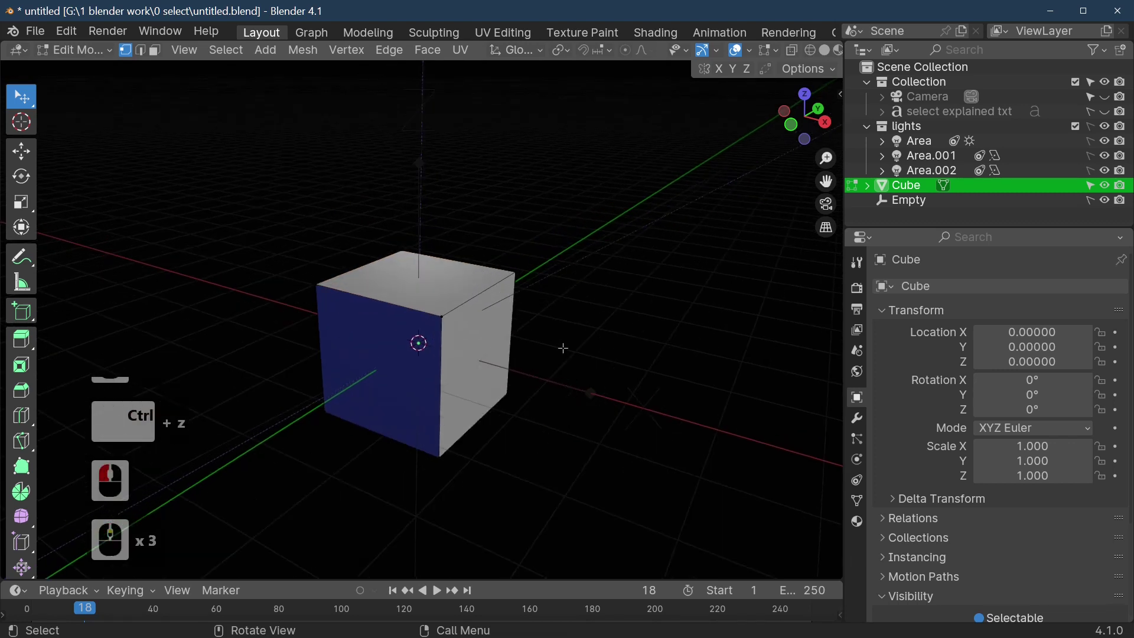
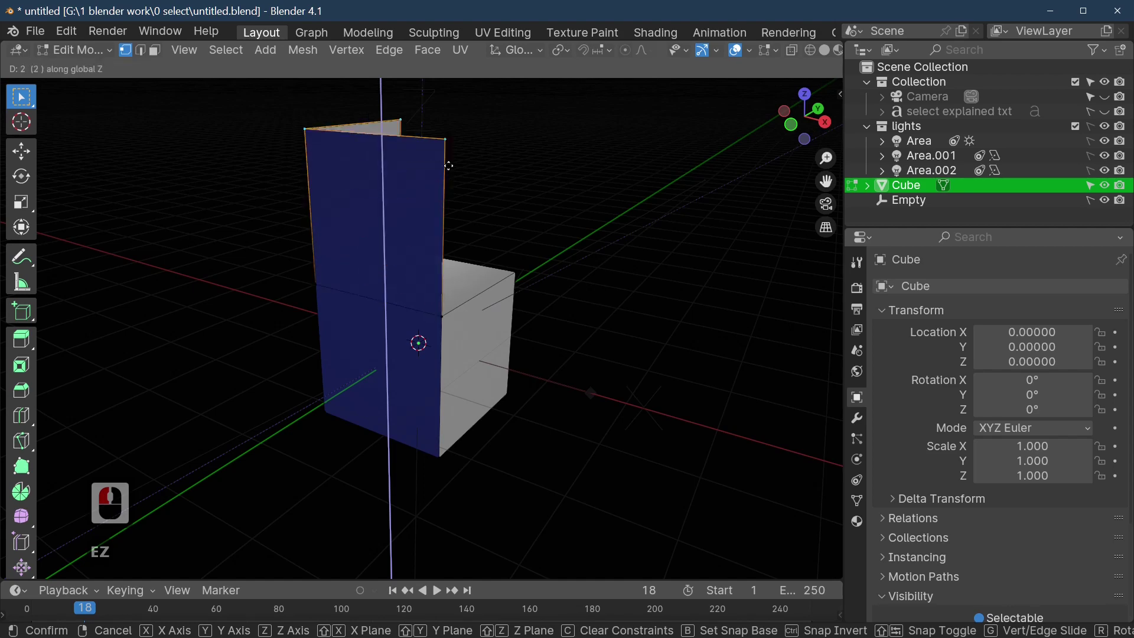
- Try extruding three selected top vertices upward about 2 along the Z axis, and undo the extrusion
{"action": "left_click", "coordinate": [449, 154]}
{"action": "middle_click_drag", "start_coordinate": [448, 154], "coordinate": [511, 324]}
{"action": "key", "text": "ctrl+z"}
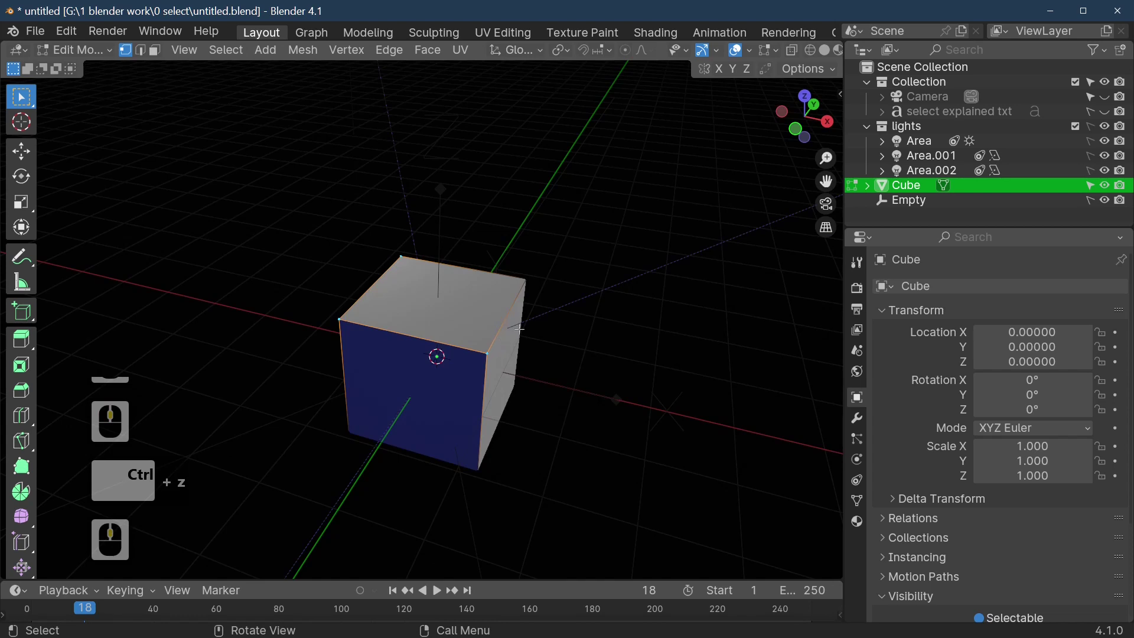
- Box-select the two vertices at one end of the cube's top face, repeating the box selection from slightly different views
{"action": "middle_click_drag", "start_coordinate": [476, 241], "coordinate": [460, 236]}
{"action": "left_click_drag", "start_coordinate": [321, 208], "coordinate": [430, 337]}
{"action": "left_click_drag", "start_coordinate": [312, 228], "coordinate": [439, 339]}
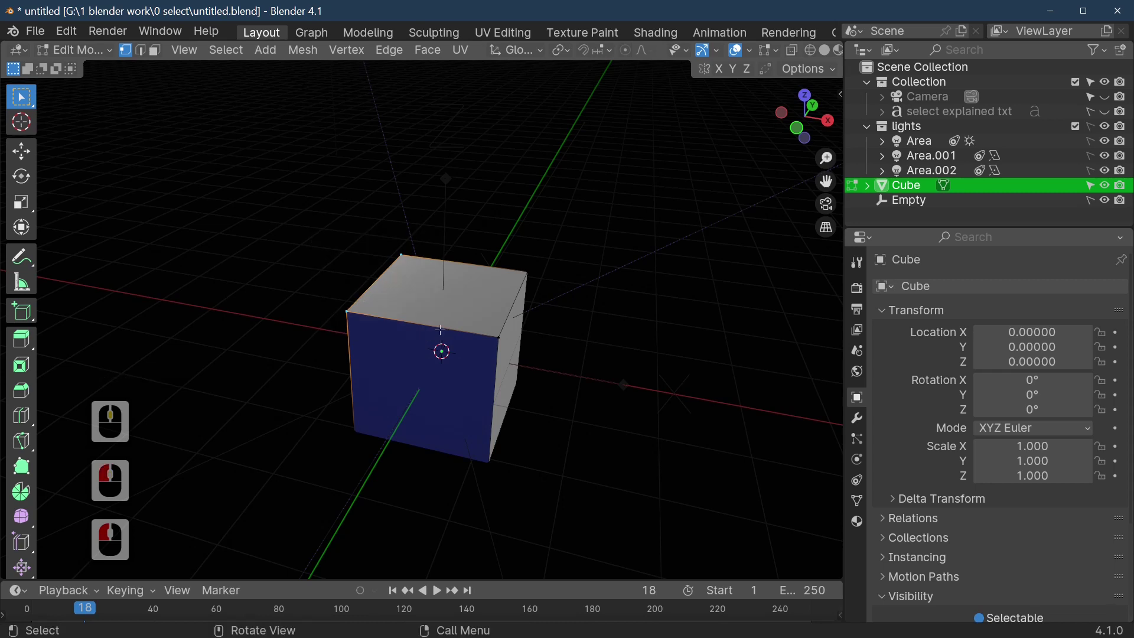
{"action": "middle_click_drag", "start_coordinate": [406, 279], "coordinate": [354, 248]}
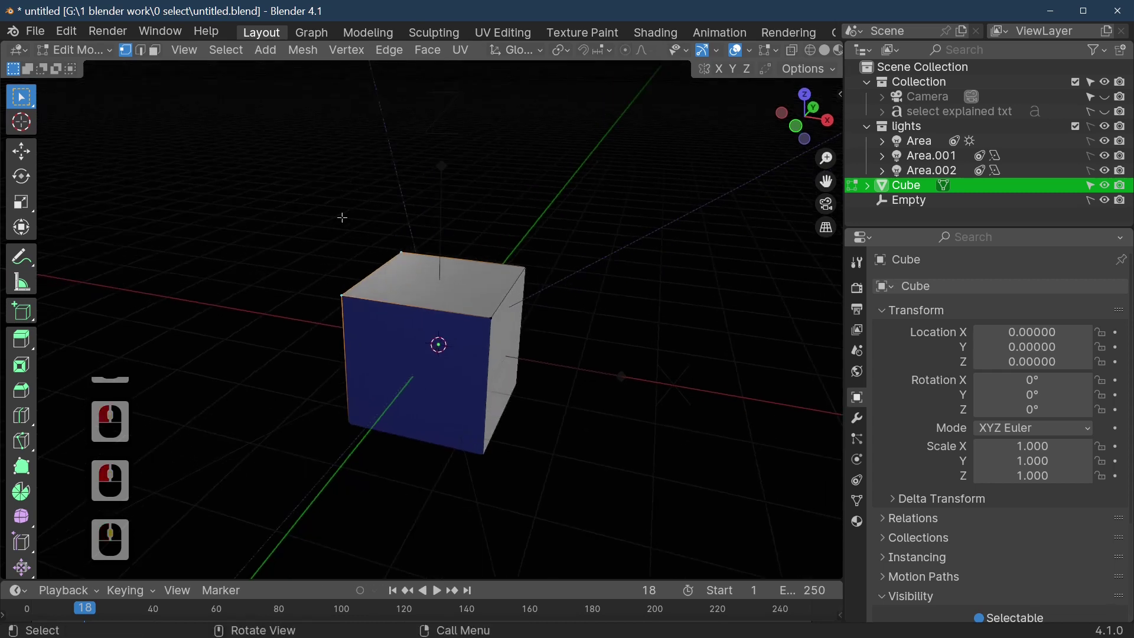
{"action": "left_click_drag", "start_coordinate": [260, 195], "coordinate": [453, 355]}
- Switch to edge selection and box-select all four edges of the cube's top face
{"action": "left_click", "coordinate": [140, 50]}
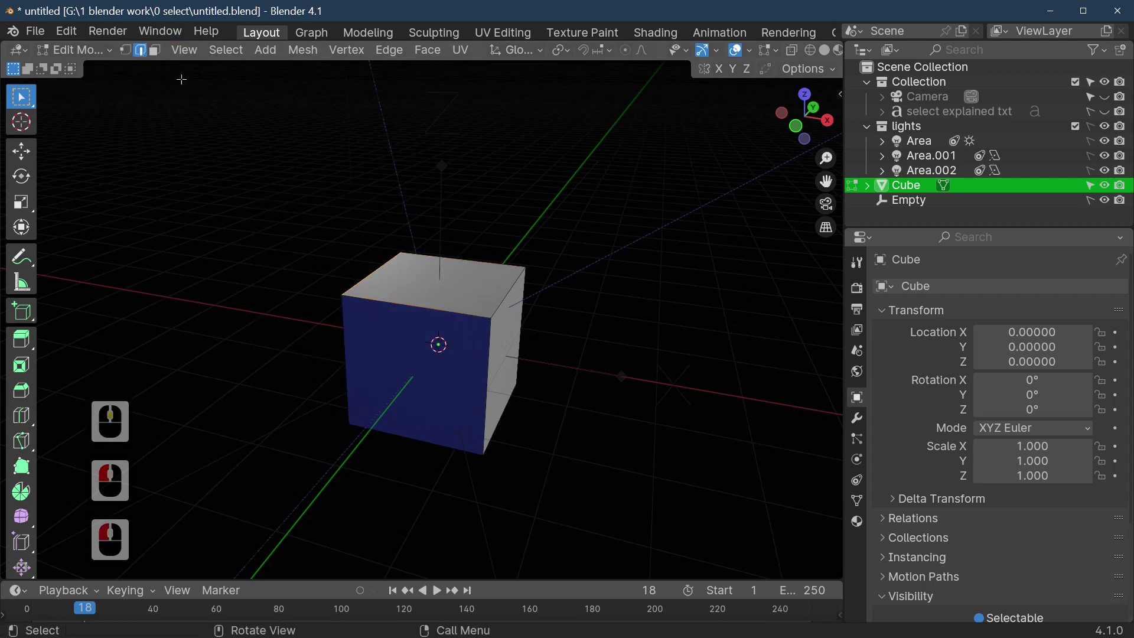
{"action": "left_click_drag", "start_coordinate": [309, 186], "coordinate": [423, 349]}
{"action": "left_click_drag", "start_coordinate": [284, 174], "coordinate": [584, 381]}
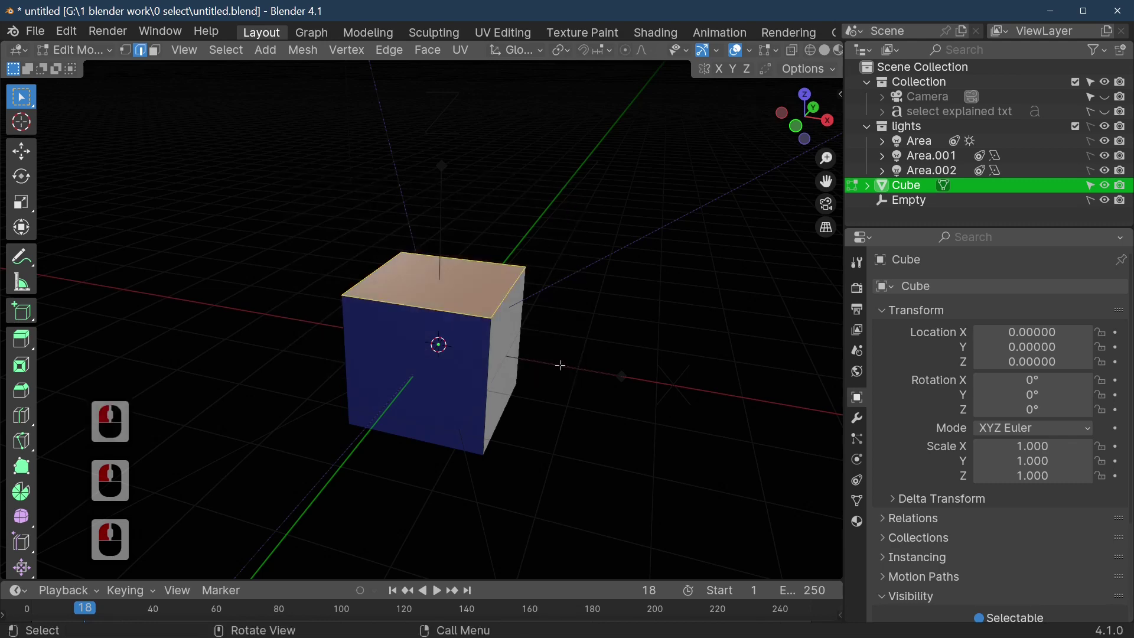
- Try extruding the selected top-face edges upward, and undo the extrusion
{"action": "middle_click_drag", "start_coordinate": [561, 365], "coordinate": [491, 370]}
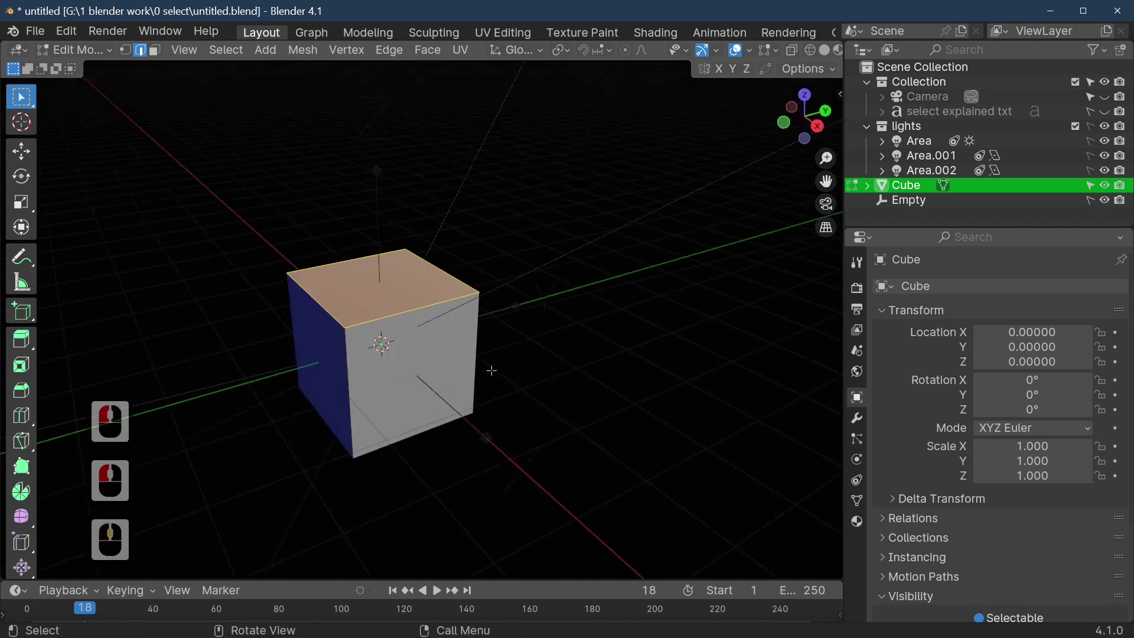
{"action": "key", "text": "e"}
{"action": "key", "text": "z"}
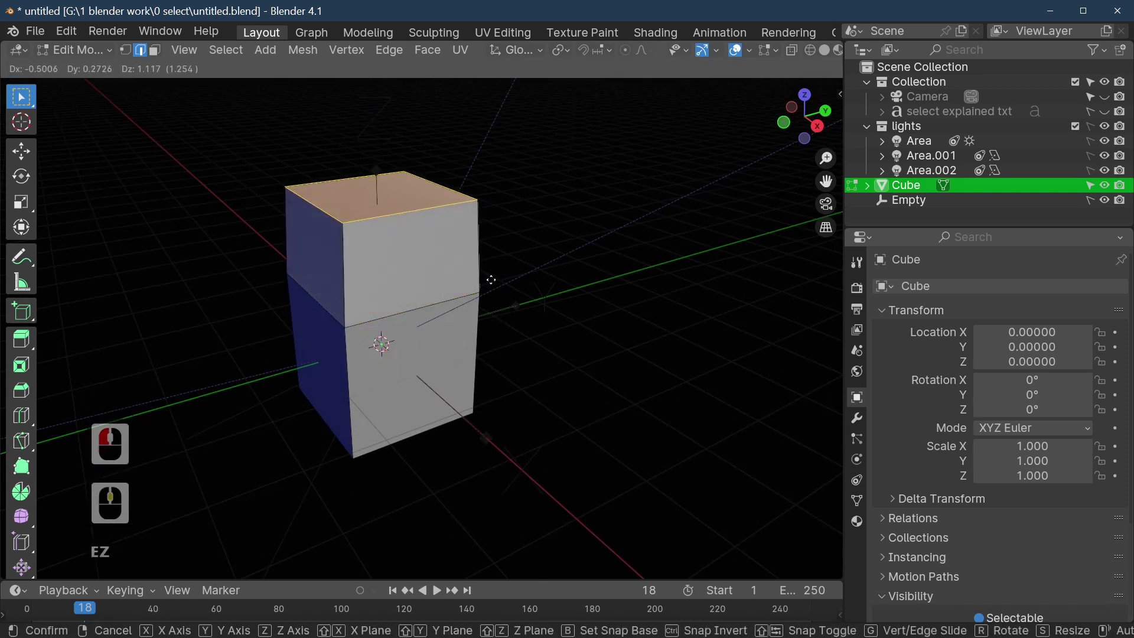
{"action": "left_click", "coordinate": [506, 268]}
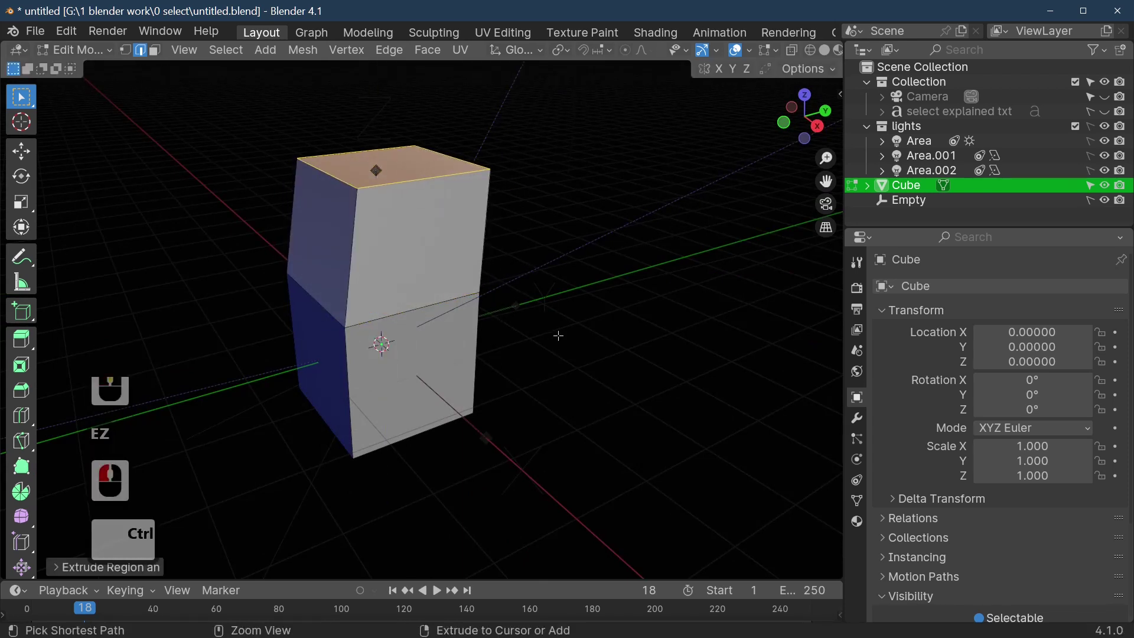
{"action": "key", "text": "ctrl+z"}
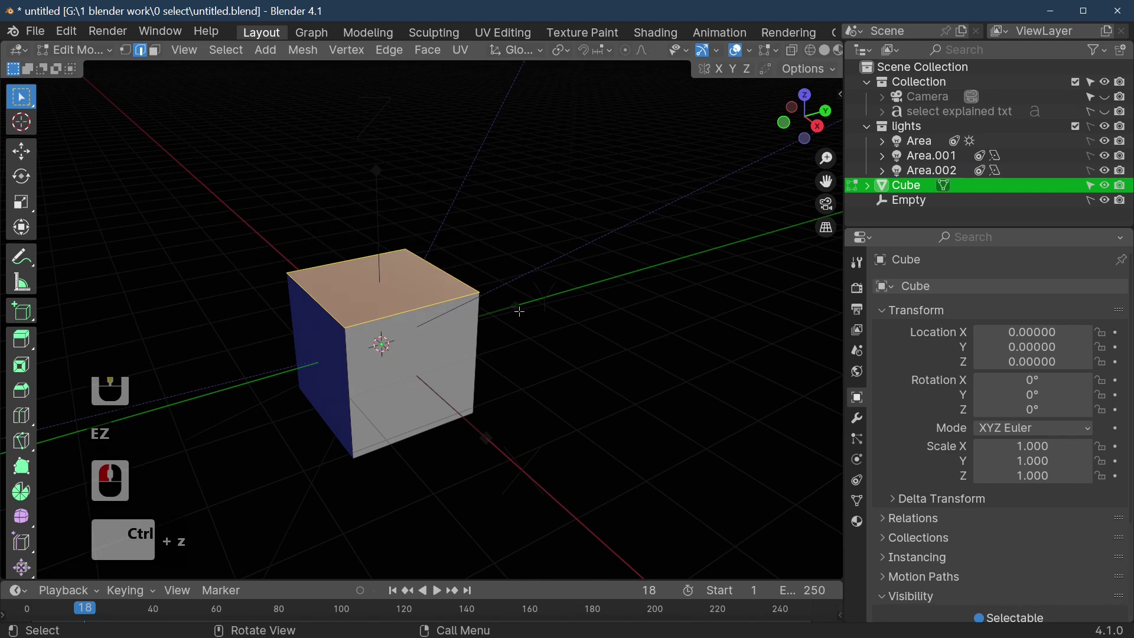
- Box-select the single top edge opposite the white side face, try extruding it upward along the Z axis, and undo the extrusion
{"action": "middle_click_drag", "start_coordinate": [520, 311], "coordinate": [574, 293]}
{"action": "left_click_drag", "start_coordinate": [238, 156], "coordinate": [449, 362]}
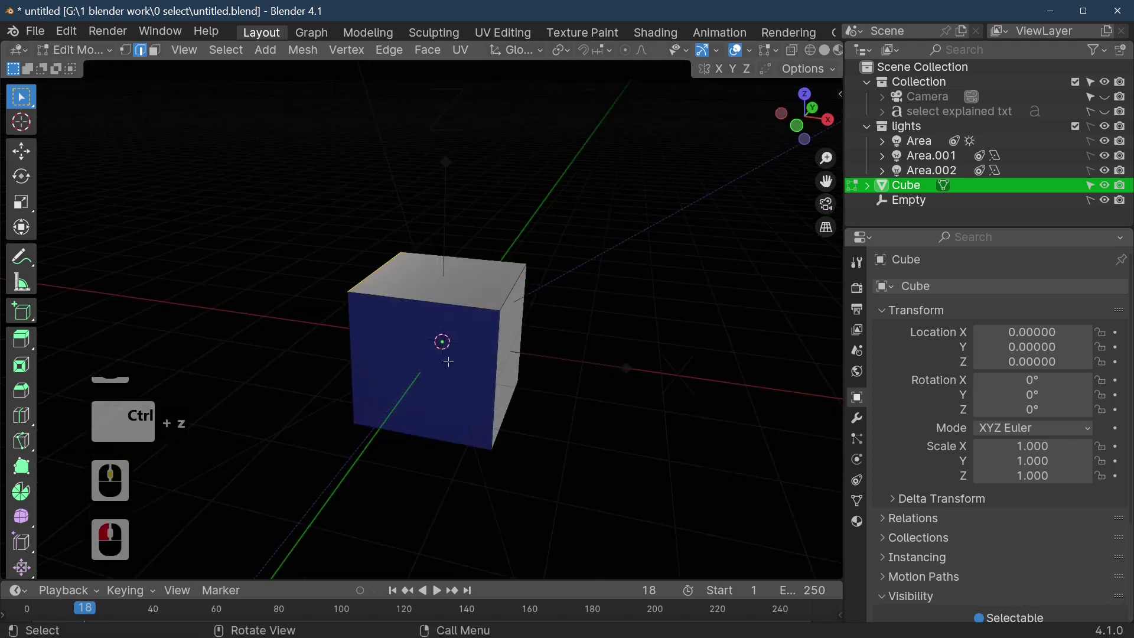
{"action": "key", "text": "e"}
{"action": "key", "text": "z"}
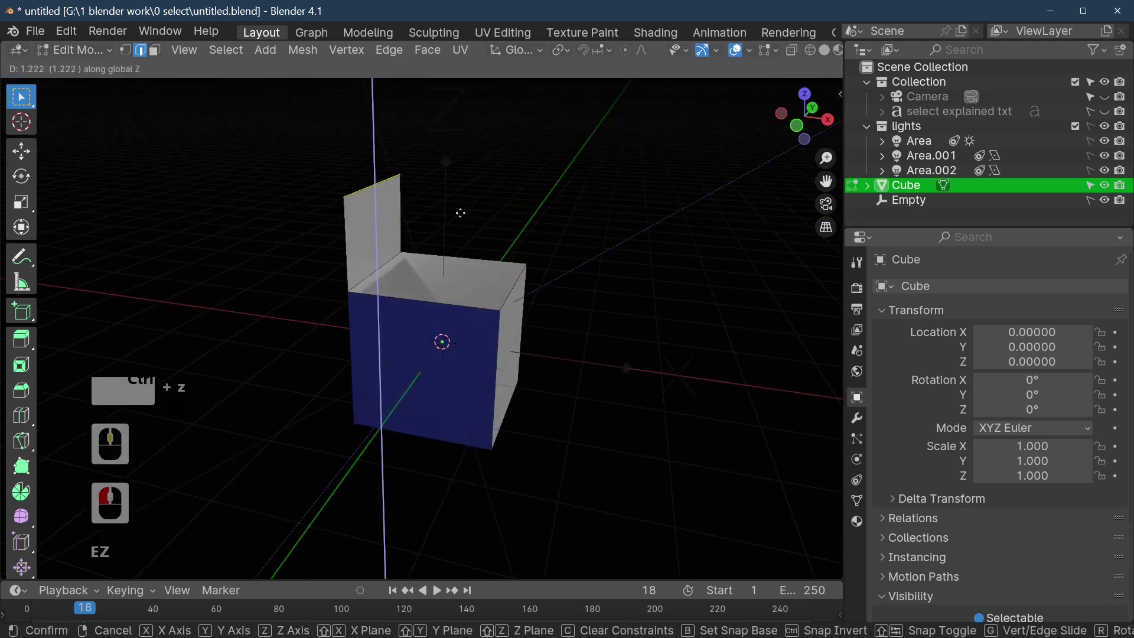
{"action": "left_click", "coordinate": [478, 191]}
{"action": "key", "text": "ctrl+z"}
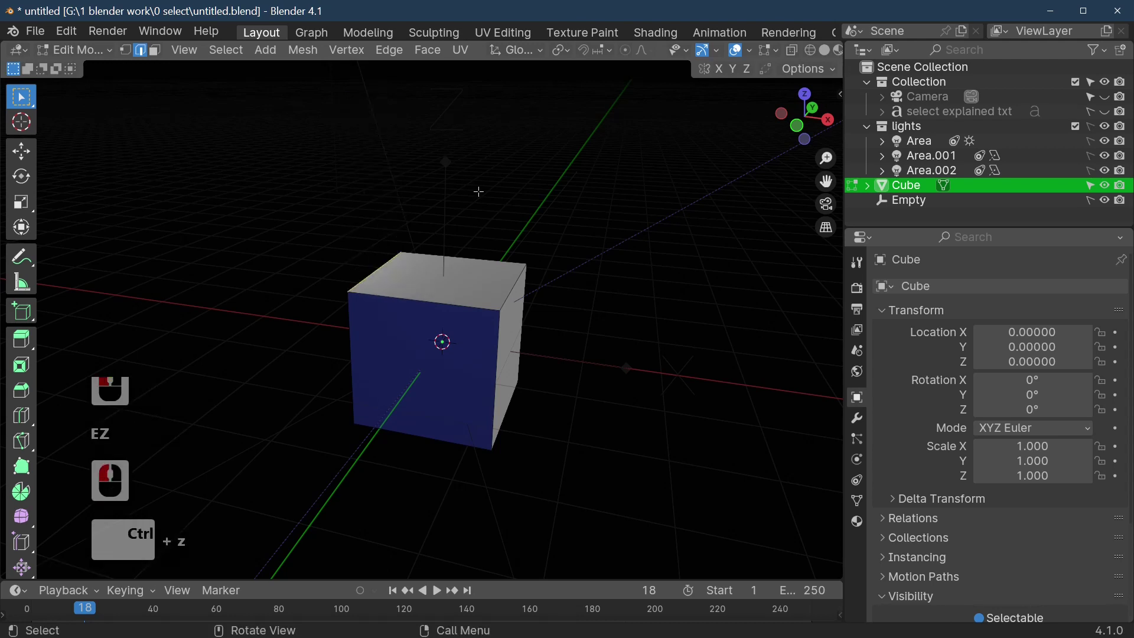
- Switch to face selection and box-select the cube's top face together with a side face
{"action": "left_click", "coordinate": [155, 50]}
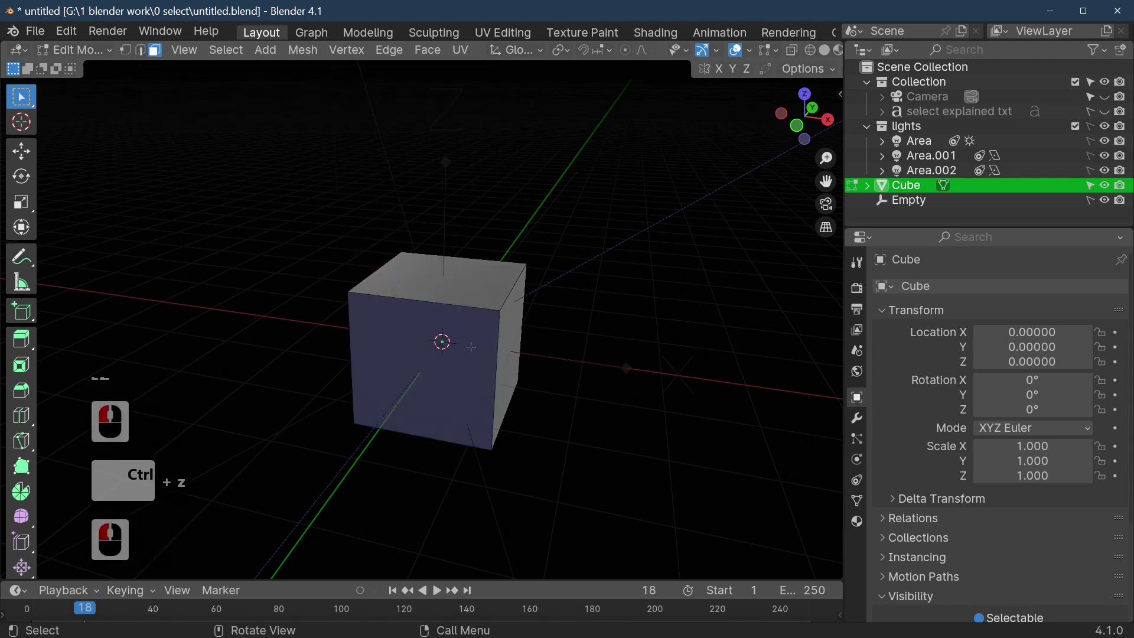
{"action": "middle_click_drag", "start_coordinate": [293, 230], "coordinate": [443, 227]}
{"action": "left_click_drag", "start_coordinate": [379, 211], "coordinate": [670, 445]}
{"action": "middle_click_drag", "start_coordinate": [660, 387], "coordinate": [608, 387]}
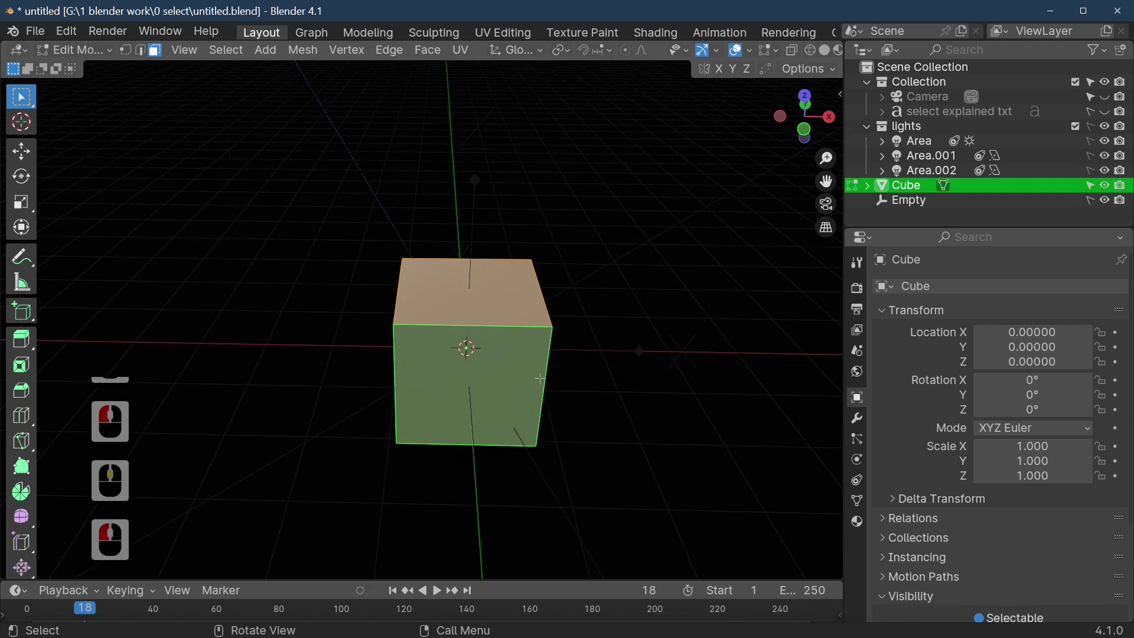
{"action": "middle_click_drag", "start_coordinate": [541, 377], "coordinate": [449, 307]}
{"action": "left_click_drag", "start_coordinate": [326, 181], "coordinate": [516, 335]}
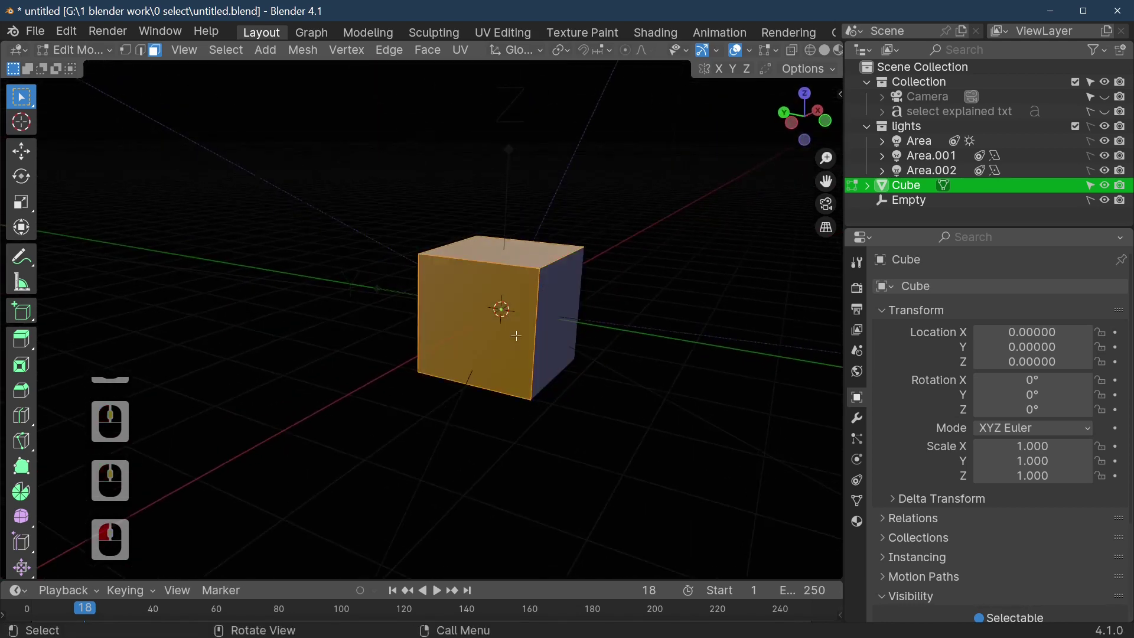
- Repeat the box selection over the cube's top and side faces from several viewing angles
{"action": "middle_click_drag", "start_coordinate": [568, 370], "coordinate": [461, 330]}
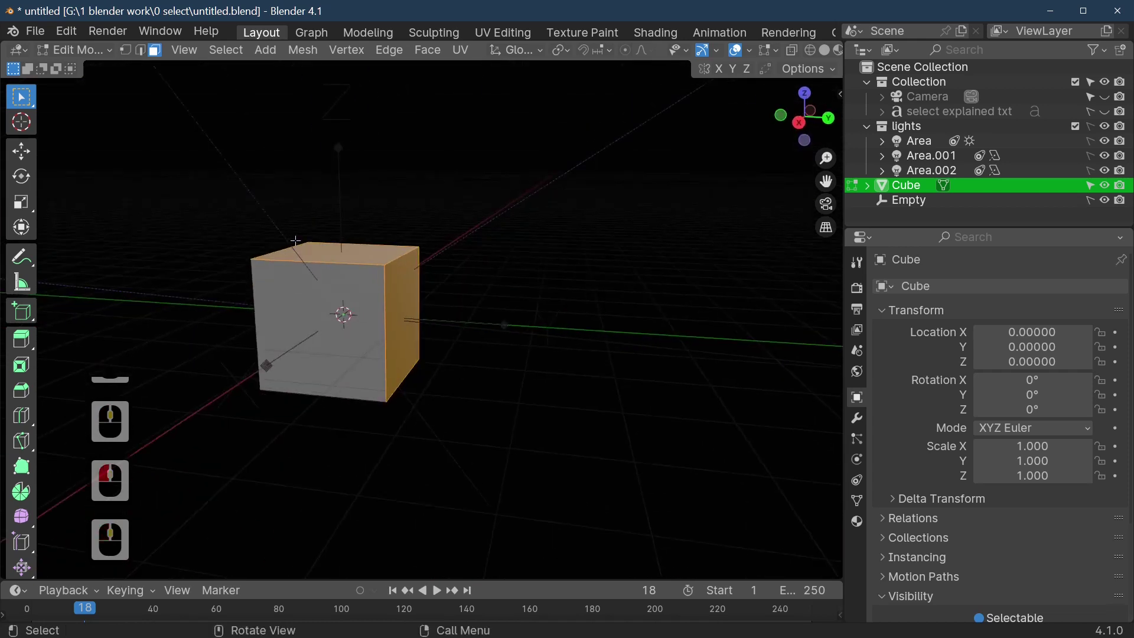
{"action": "left_click_drag", "start_coordinate": [303, 235], "coordinate": [450, 356]}
{"action": "left_click_drag", "start_coordinate": [310, 184], "coordinate": [493, 368]}
{"action": "middle_click_drag", "start_coordinate": [499, 320], "coordinate": [597, 337]}
{"action": "left_click_drag", "start_coordinate": [310, 251], "coordinate": [472, 327]}
{"action": "mouse_move", "coordinate": [472, 327]}
{"action": "middle_mouse_down"}
{"action": "mouse_move", "coordinate": [551, 426]}
{"action": "mouse_move", "coordinate": [378, 224]}
{"action": "middle_mouse_up"}
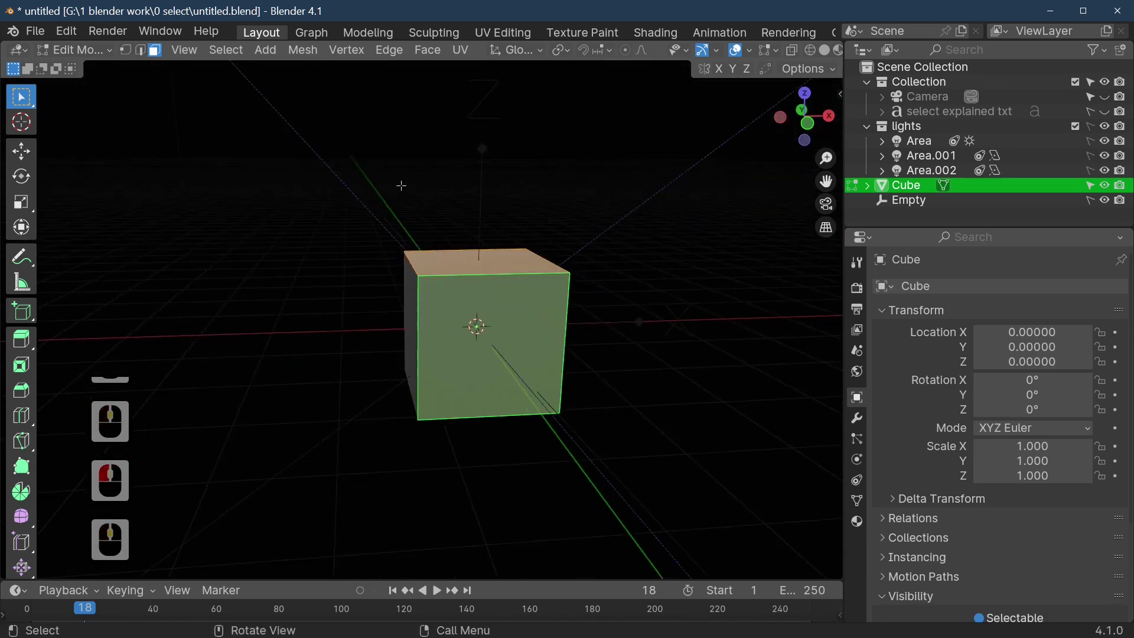
{"action": "left_click_drag", "start_coordinate": [363, 193], "coordinate": [584, 436]}
{"action": "middle_click_drag", "start_coordinate": [584, 436], "coordinate": [268, 221]}
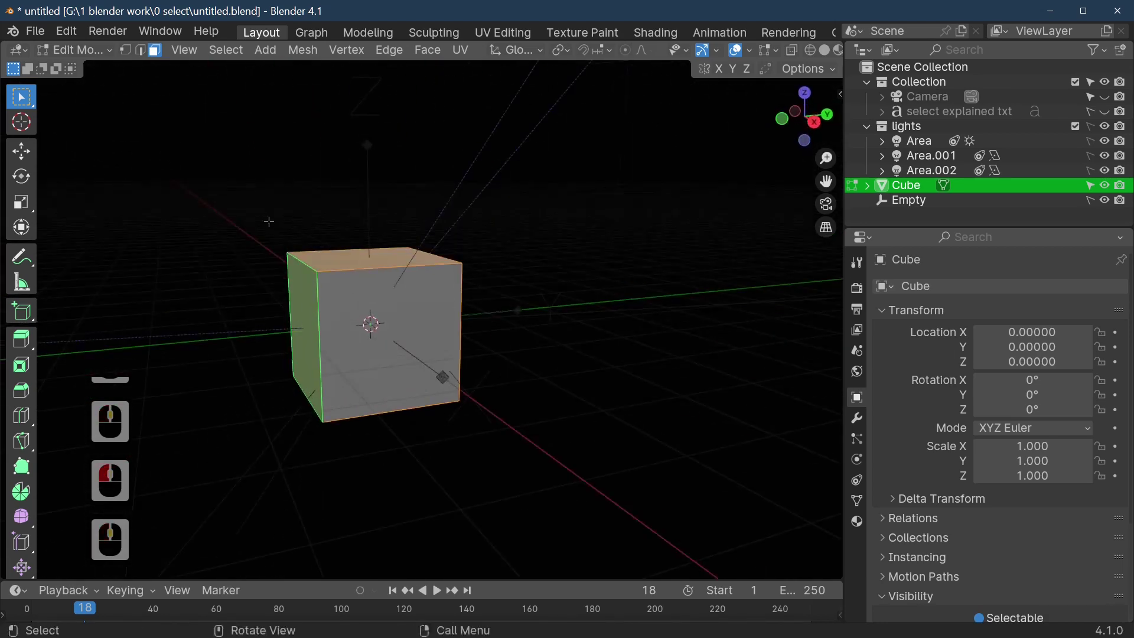
- Activate the Select Circle tool and circle-select the cube's two visible side faces alternately
{"action": "left_click", "coordinate": [19, 99]}
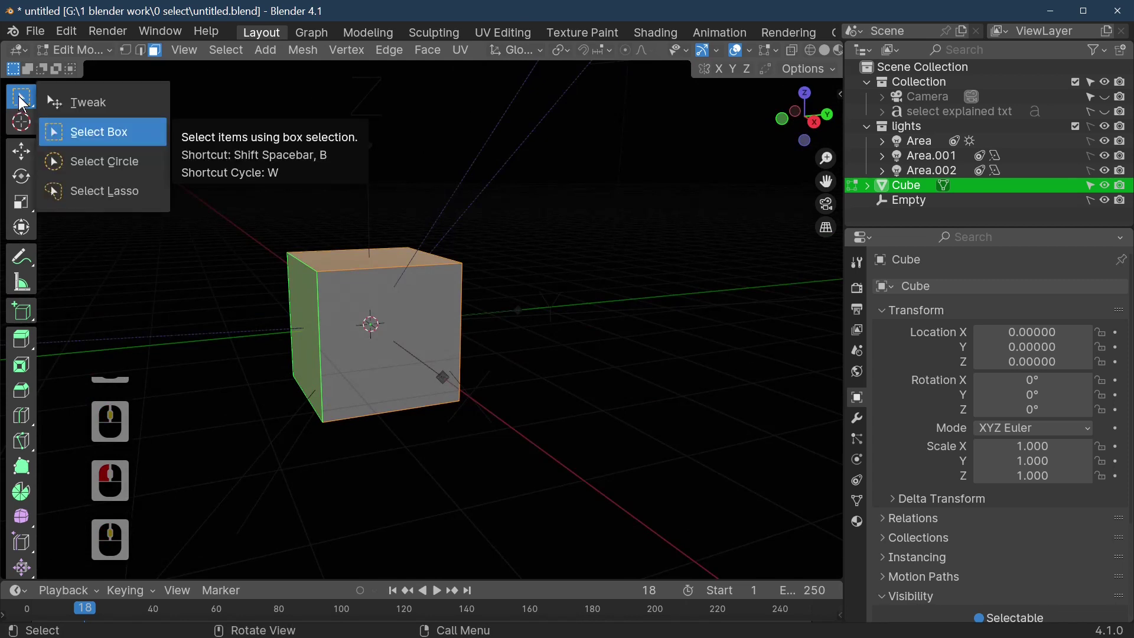
{"action": "left_click", "coordinate": [74, 177]}
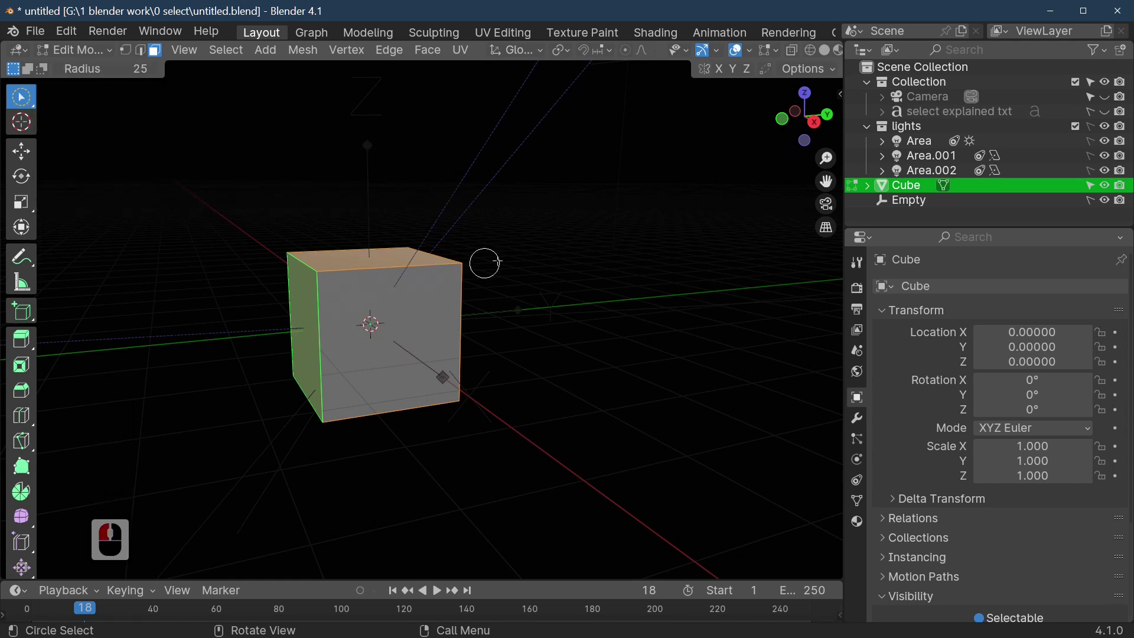
{"action": "middle_click_drag", "start_coordinate": [529, 328], "coordinate": [598, 368]}
{"action": "left_click", "coordinate": [443, 329]}
{"action": "left_click", "coordinate": [387, 329]}
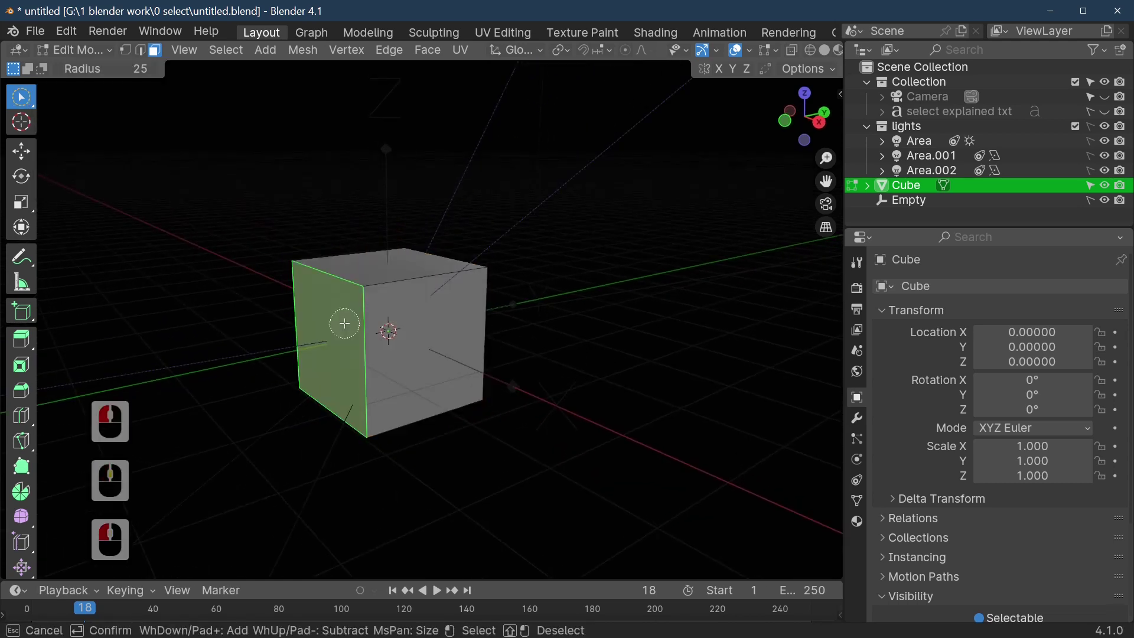
{"action": "left_click", "coordinate": [392, 334]}
{"action": "left_click", "coordinate": [432, 332]}
{"action": "left_click", "coordinate": [354, 349]}
- Circle-select faces of the cube from below and from the side, including the top face with an adjoining side face
{"action": "middle_click_drag", "start_coordinate": [363, 350], "coordinate": [461, 296]}
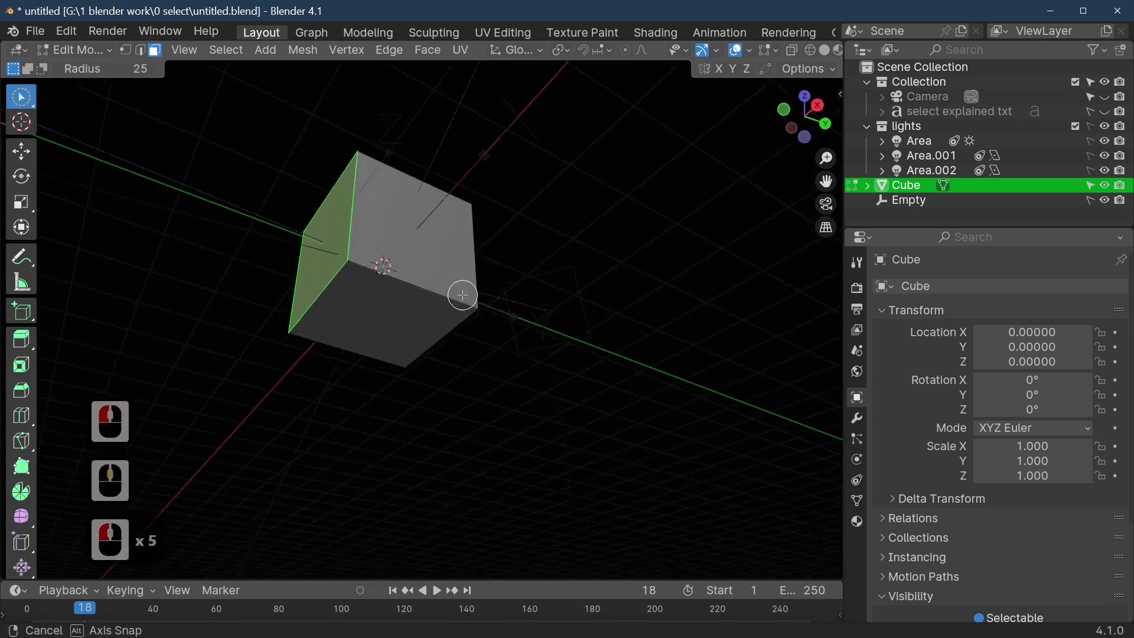
{"action": "left_click_drag", "start_coordinate": [461, 296], "coordinate": [389, 306]}
{"action": "middle_click_drag", "start_coordinate": [389, 306], "coordinate": [449, 320]}
{"action": "left_click", "coordinate": [401, 307]}
{"action": "left_click", "coordinate": [367, 273]}
{"action": "middle_click_drag", "start_coordinate": [569, 348], "coordinate": [531, 343]}
{"action": "left_click", "coordinate": [445, 405]}
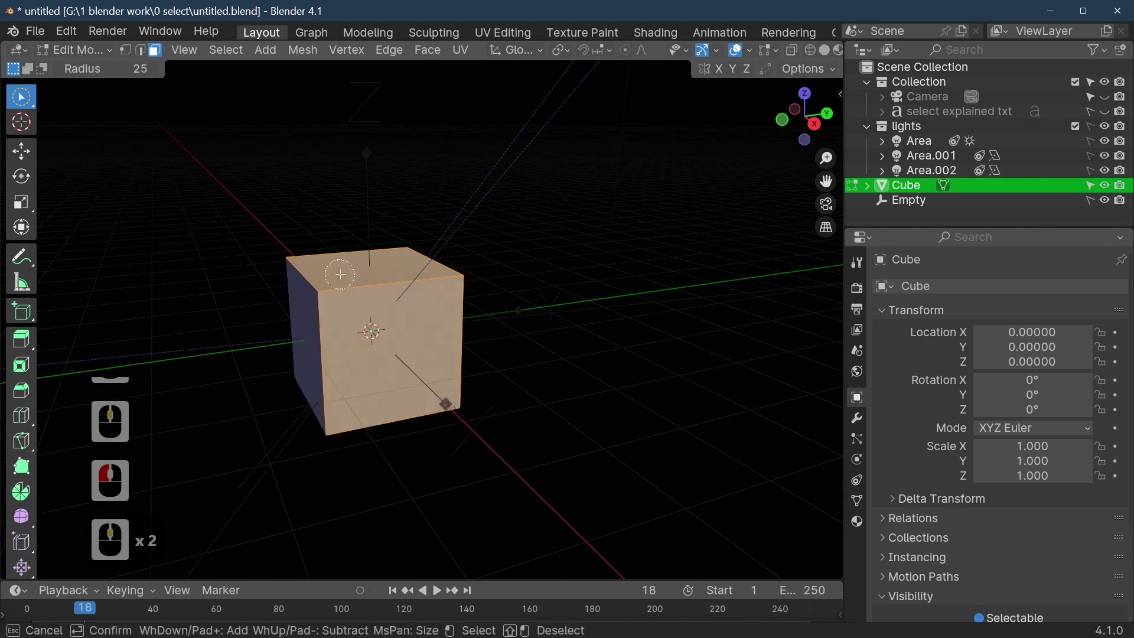
- Circle-select one side face of the cube and extend the selection to the top face and the neighbouring side face
{"action": "middle_click_drag", "start_coordinate": [445, 405], "coordinate": [463, 431]}
{"action": "left_click", "coordinate": [392, 345]}
{"action": "left_click", "coordinate": [386, 258], "text": "shift"}
{"action": "middle_click_drag", "start_coordinate": [384, 261], "coordinate": [410, 319]}
{"action": "left_click", "coordinate": [409, 319], "text": "shift"}
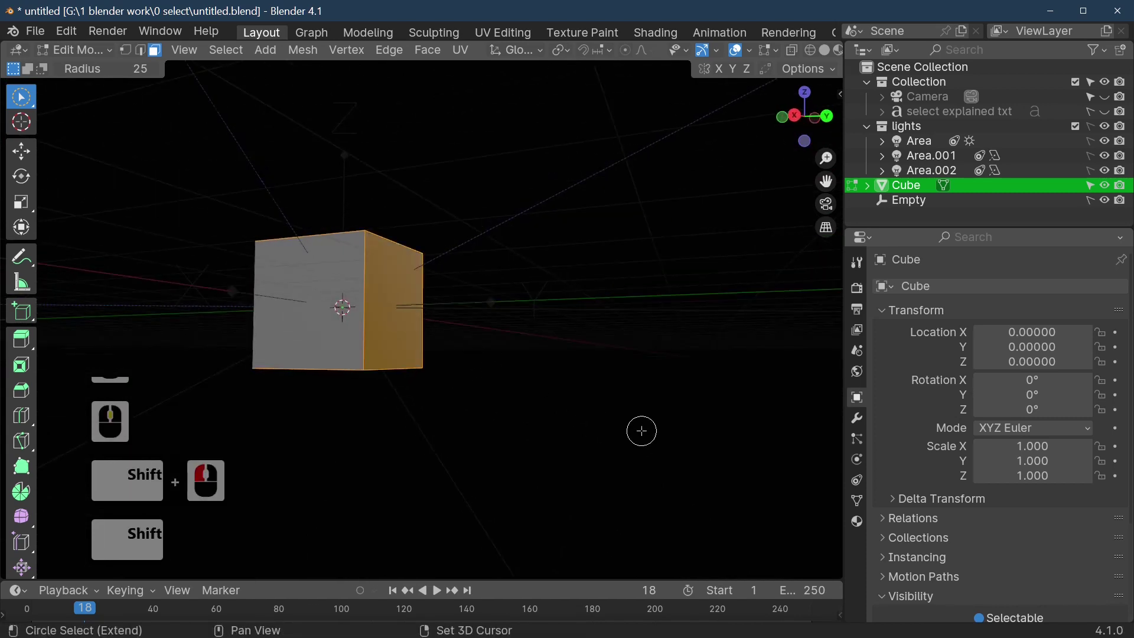
{"action": "left_click", "coordinate": [399, 316], "text": "shift"}
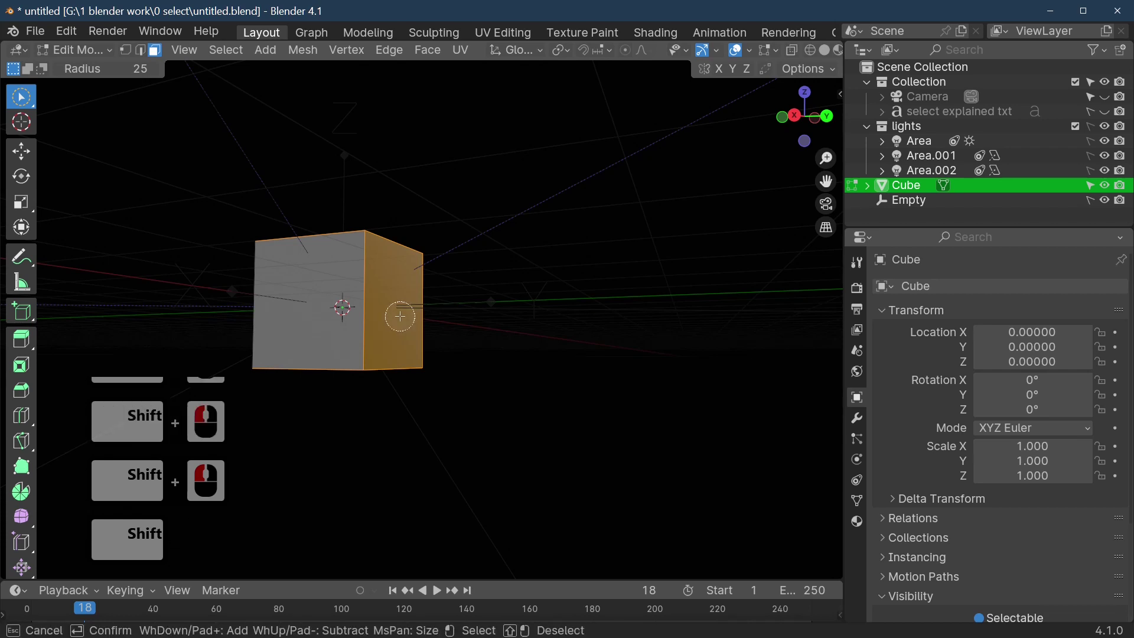
- Extend the circle selection over the cube's top and side faces again, and add the underside face
{"action": "middle_click_drag", "start_coordinate": [399, 316], "coordinate": [432, 365]}
{"action": "left_click", "coordinate": [375, 224], "text": "shift"}
{"action": "left_click", "coordinate": [384, 298], "text": "shift"}
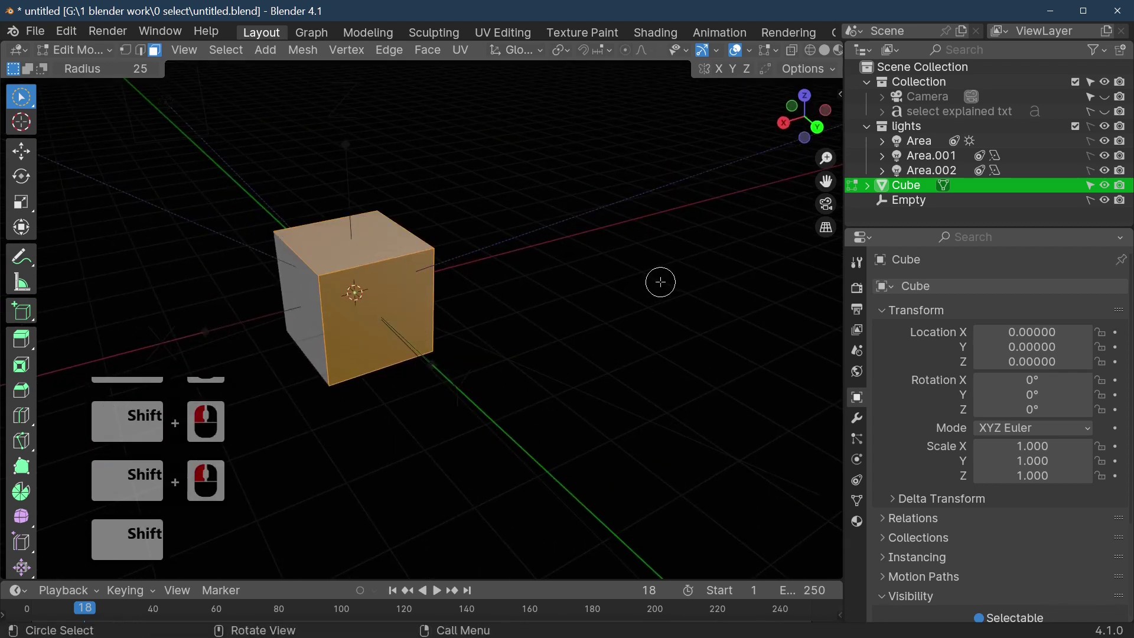
{"action": "middle_click_drag", "start_coordinate": [658, 266], "coordinate": [648, 169]}
{"action": "left_click", "coordinate": [360, 377], "text": "shift"}
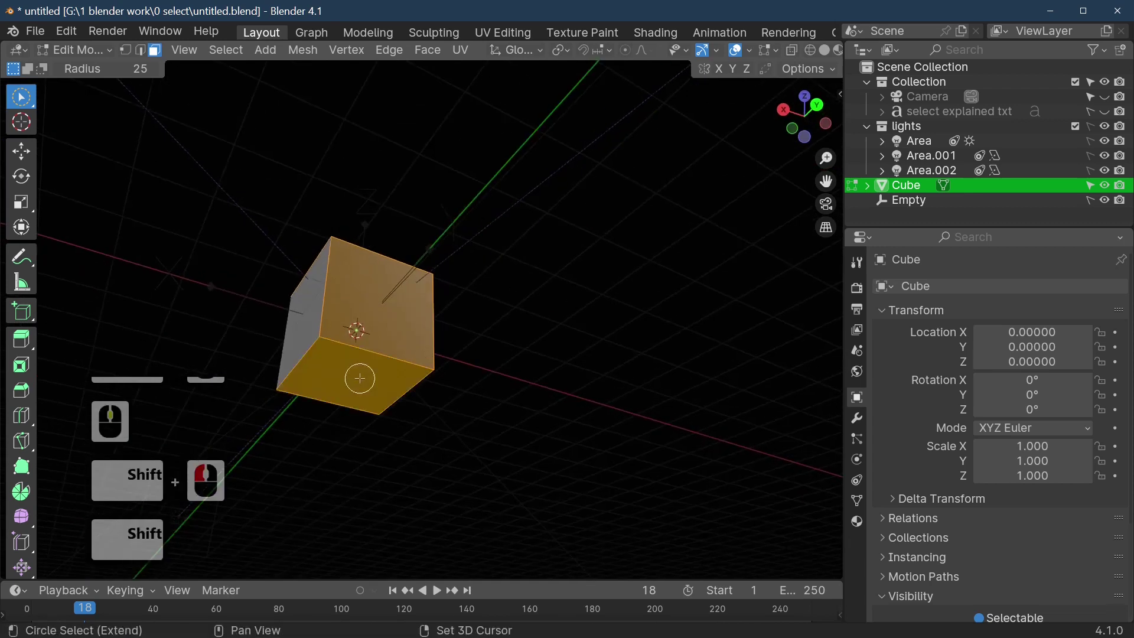
{"action": "left_click_drag", "start_coordinate": [359, 378], "coordinate": [376, 370], "text": "shift"}
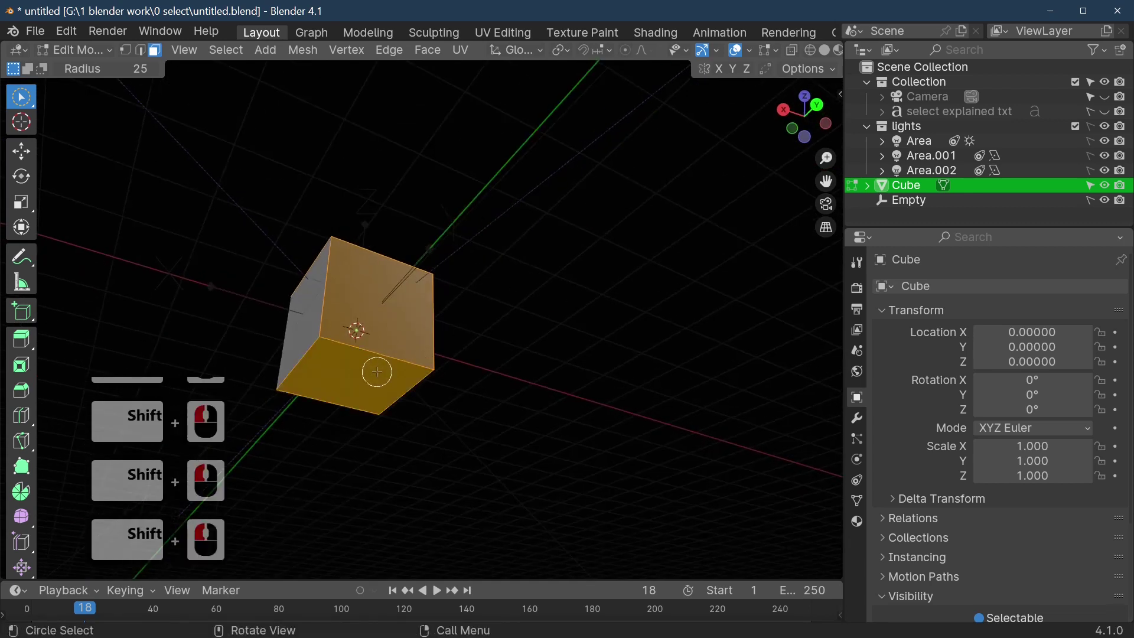
- Circle-select the cube's underside, side and top faces one at a time without extending, ending on the side face towards positive X
{"action": "left_click", "coordinate": [377, 371]}
{"action": "left_click", "coordinate": [360, 326]}
{"action": "middle_click_drag", "start_coordinate": [359, 326], "coordinate": [384, 321]}
{"action": "left_click", "coordinate": [401, 304]}
{"action": "left_click", "coordinate": [370, 255]}
{"action": "left_click", "coordinate": [335, 315]}
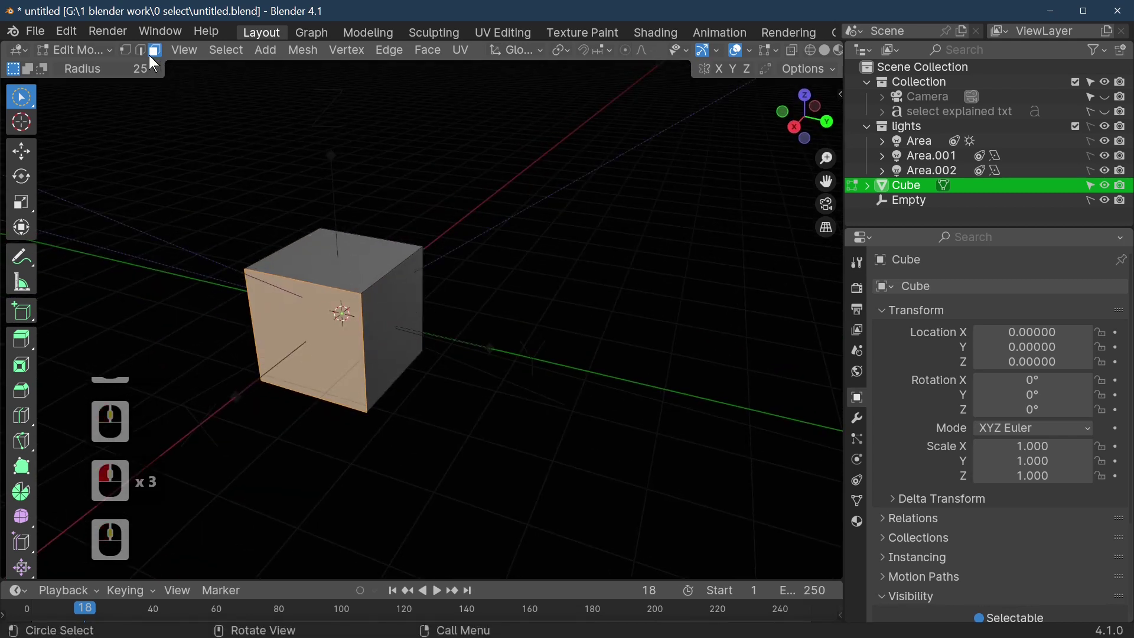
- Switch to edge selection and circle-select edges of the cube's top face one after another
{"action": "left_click", "coordinate": [140, 50]}
{"action": "left_click", "coordinate": [323, 287]}
{"action": "left_click", "coordinate": [374, 235]}
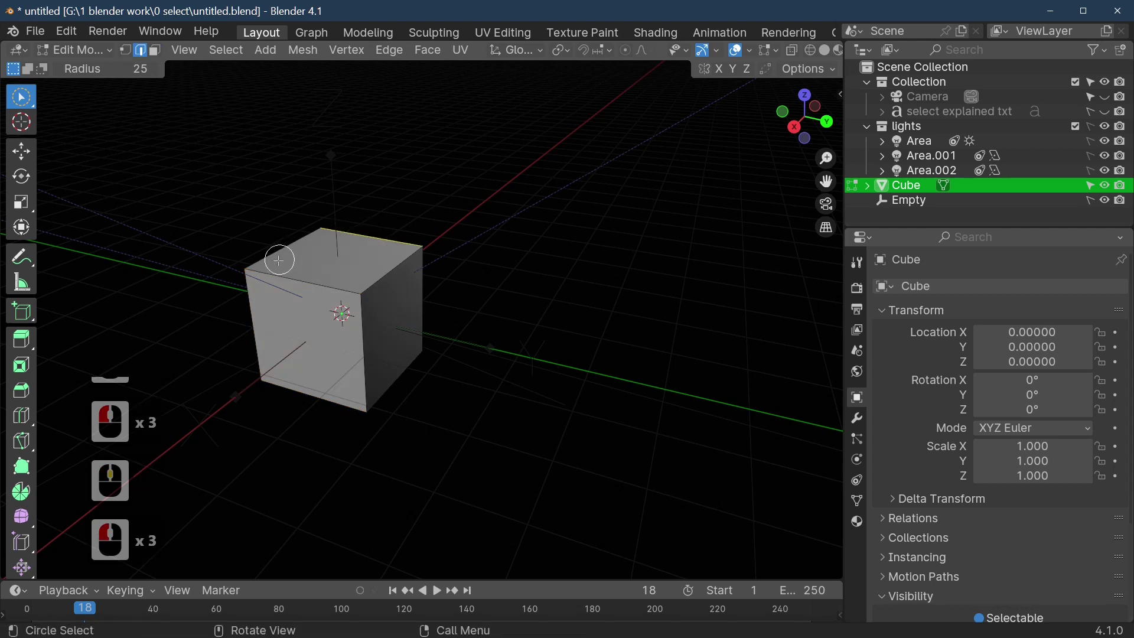
- Try extruding the circle-selected top edge upward along the Z axis, and undo the extrusion
{"action": "key", "text": "e"}
{"action": "key", "text": "z"}
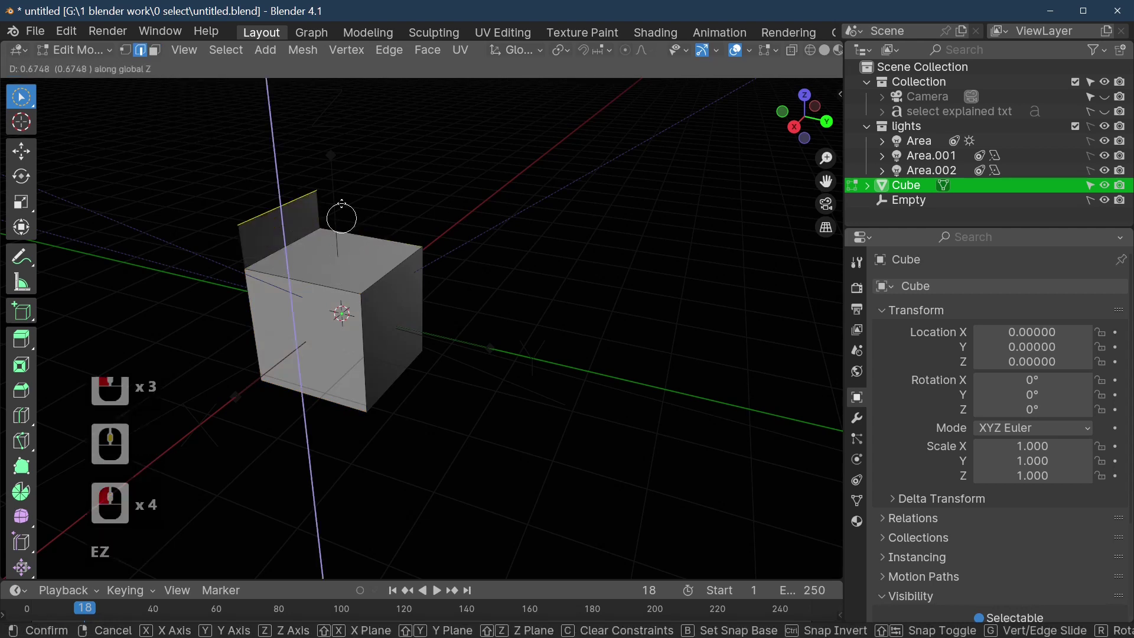
{"action": "left_click", "coordinate": [342, 119]}
{"action": "key", "text": "ctrl+z"}
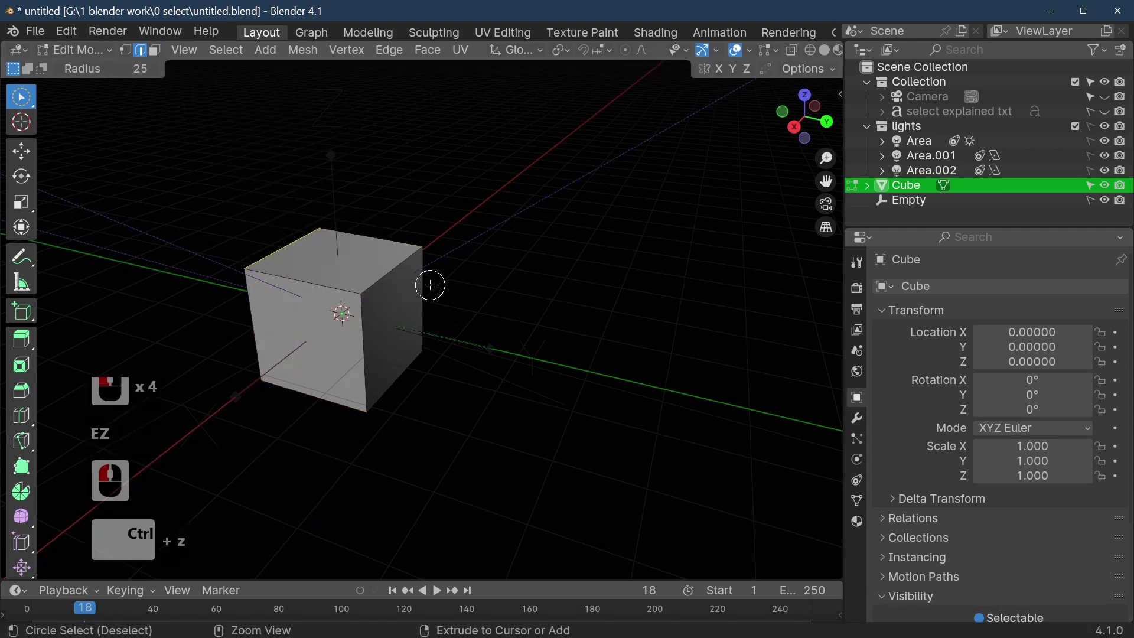
- Switch to vertex selection, circle-select a top corner vertex of the cube, and extend the selection to other top corners
{"action": "left_click", "coordinate": [137, 49]}
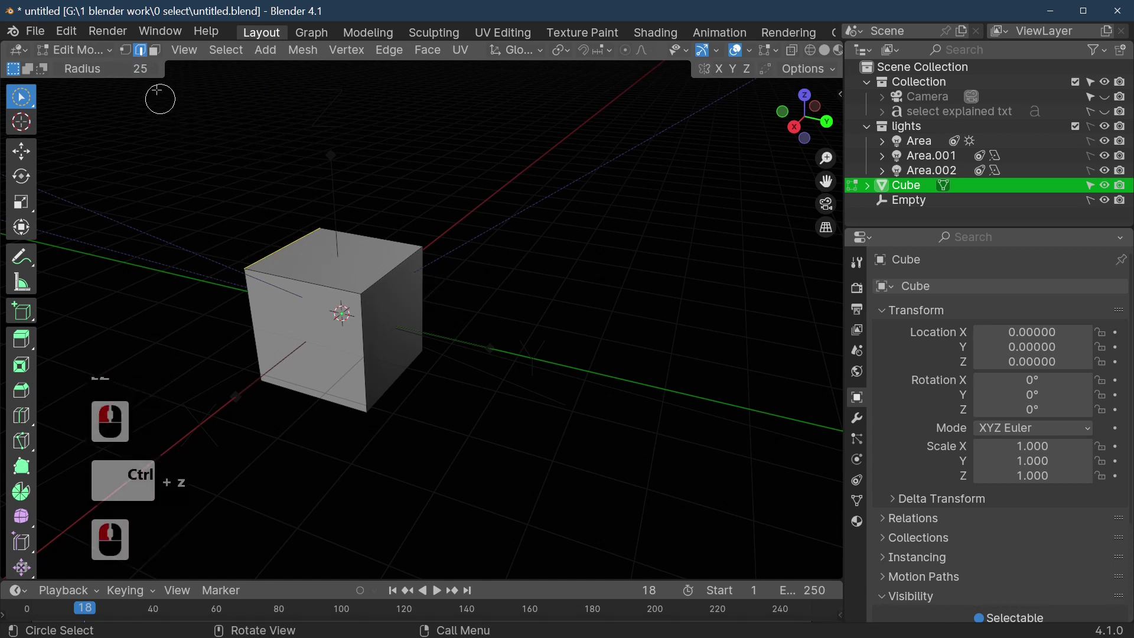
{"action": "left_click", "coordinate": [122, 51]}
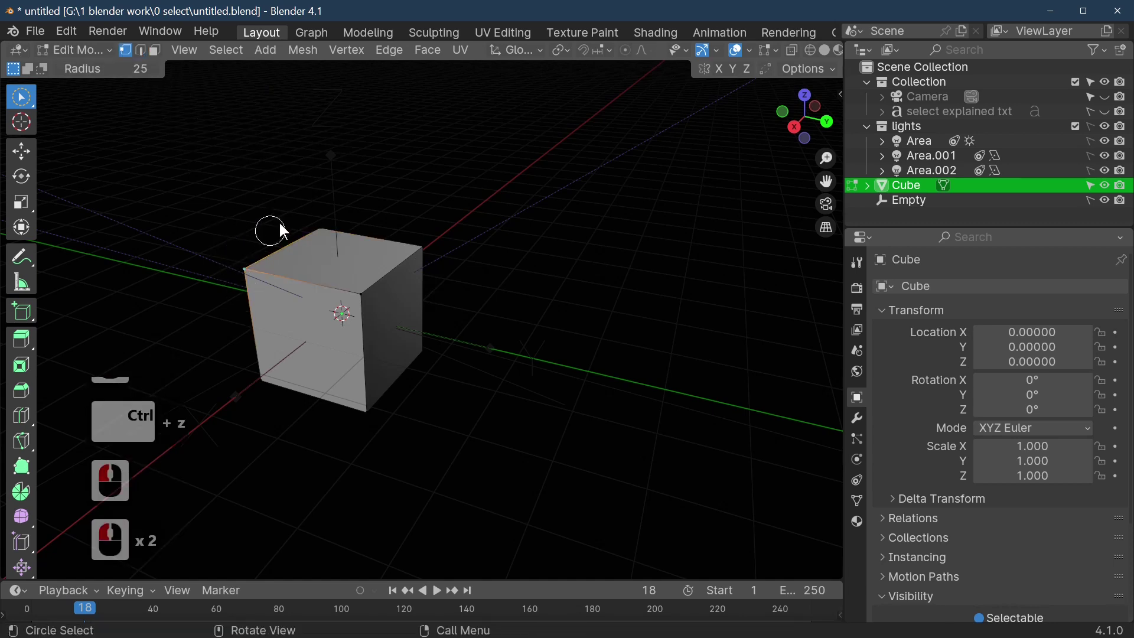
{"action": "left_click", "coordinate": [436, 267]}
{"action": "left_click", "coordinate": [422, 247]}
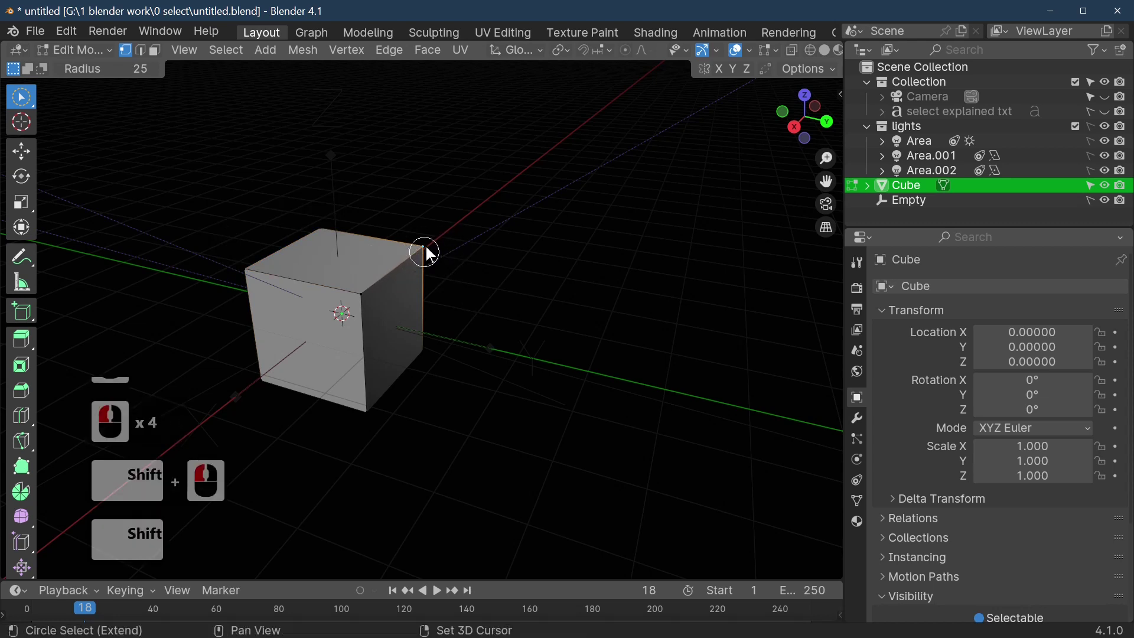
{"action": "left_click", "coordinate": [367, 287], "text": "shift"}
{"action": "left_click", "coordinate": [367, 287], "text": "shift"}
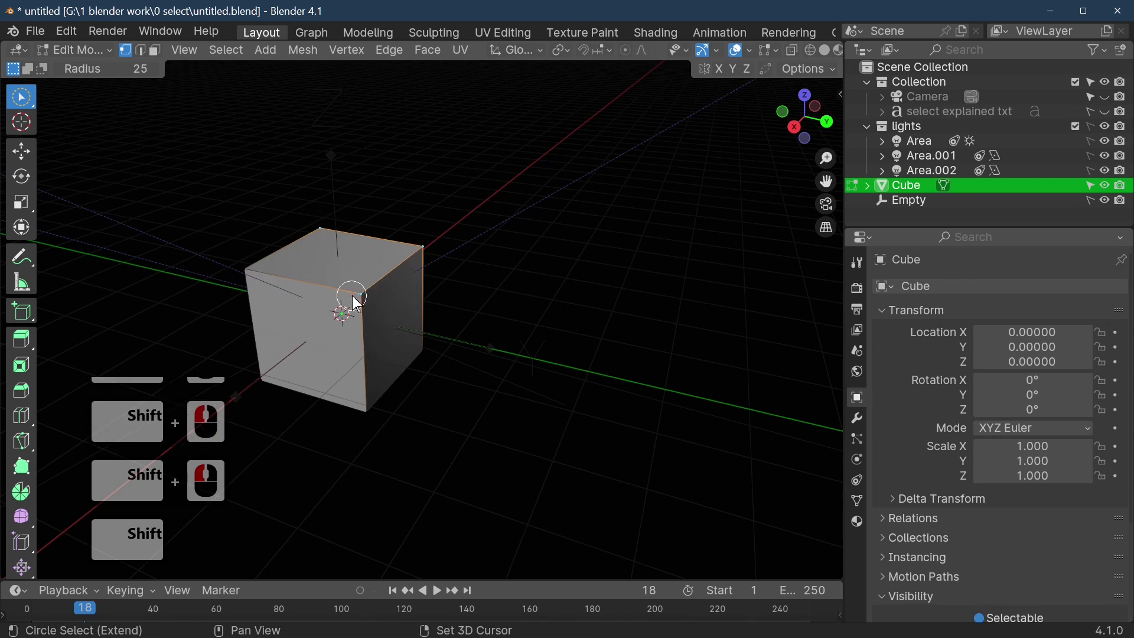
- Extend the circle selection to the remaining top corner vertex, try extruding the top face upward along Z, and undo the extrusion
{"action": "left_click", "coordinate": [246, 269], "text": "shift"}
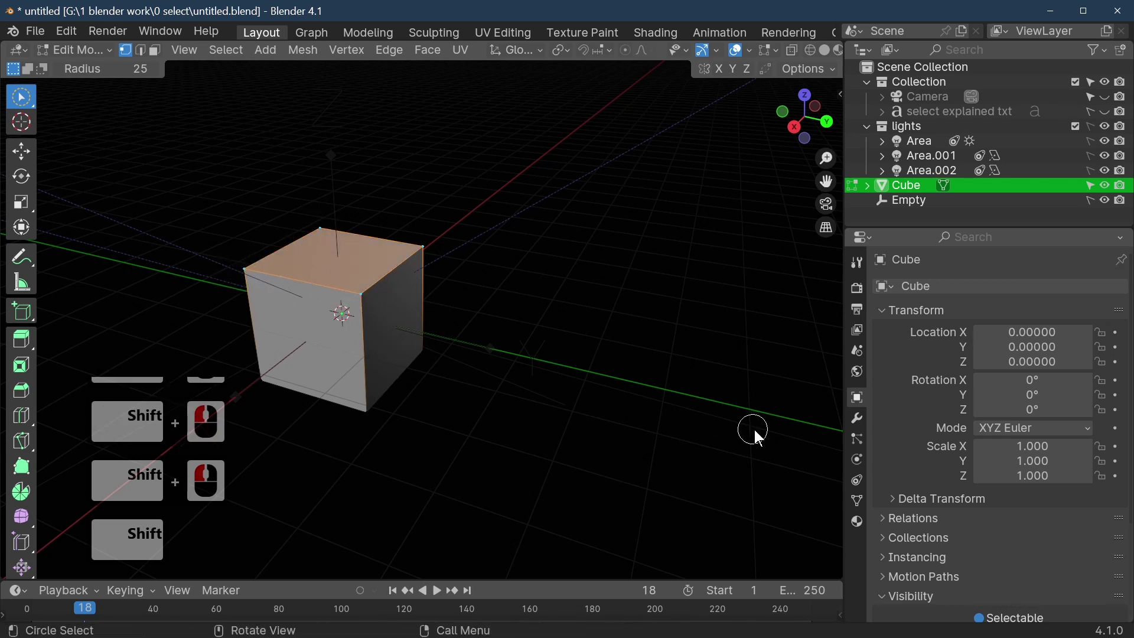
{"action": "key", "text": "e"}
{"action": "key", "text": "z"}
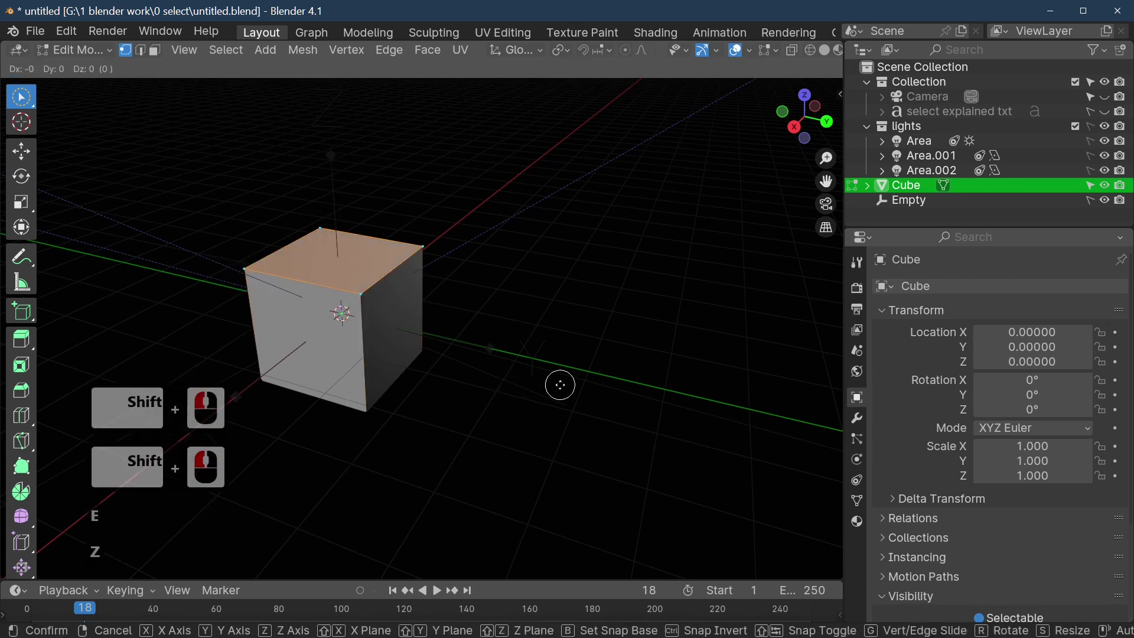
{"action": "key", "text": "z"}
{"action": "left_click", "coordinate": [562, 286]}
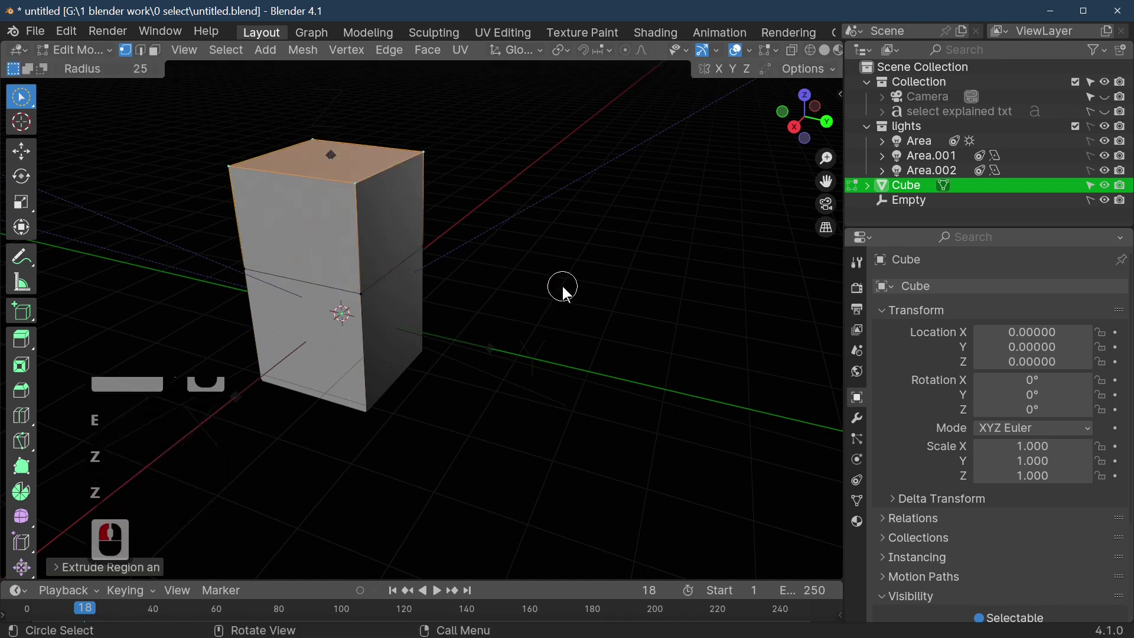
{"action": "key", "text": "ctrl+z"}
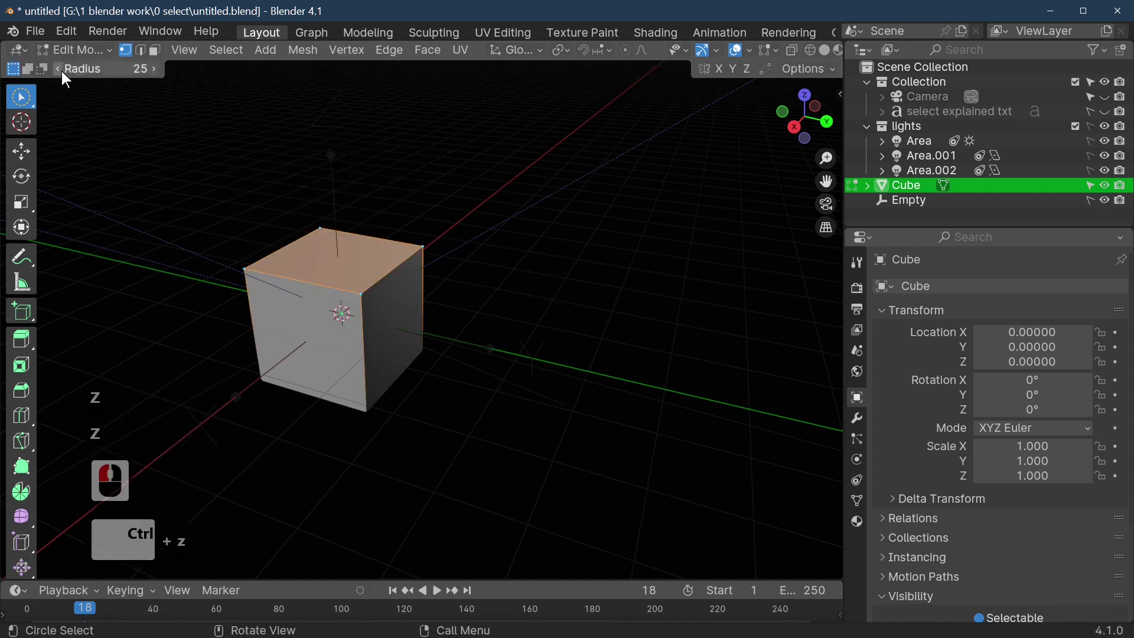
- Switch to the Select Lasso tool and lasso corner vertices of the cube's top face one after another
{"action": "left_click", "coordinate": [21, 102]}
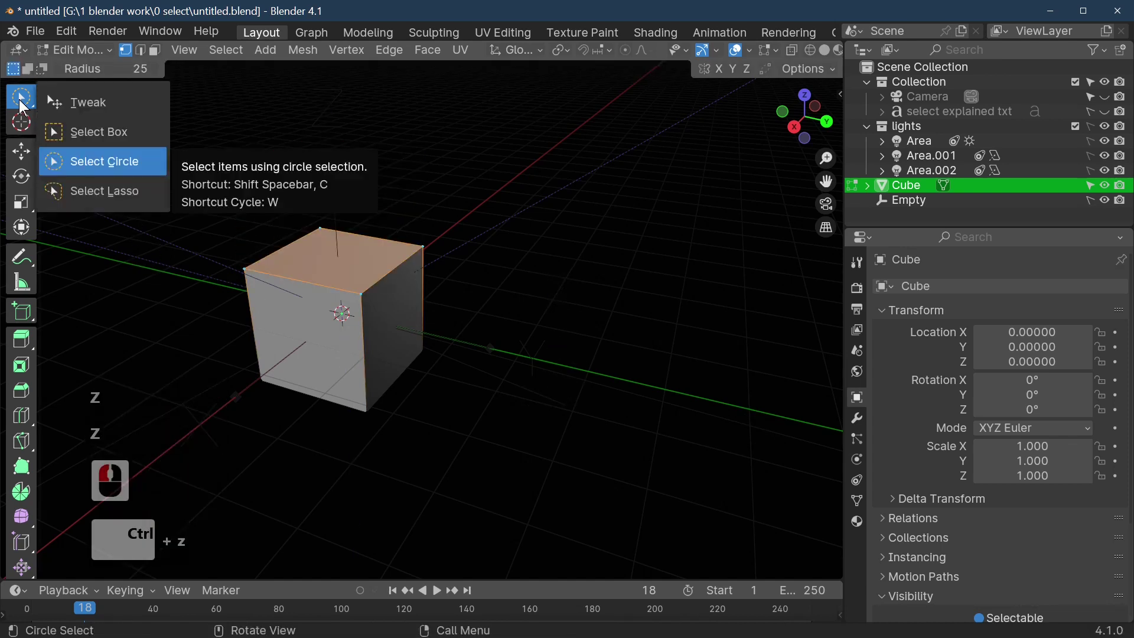
{"action": "left_click", "coordinate": [98, 201]}
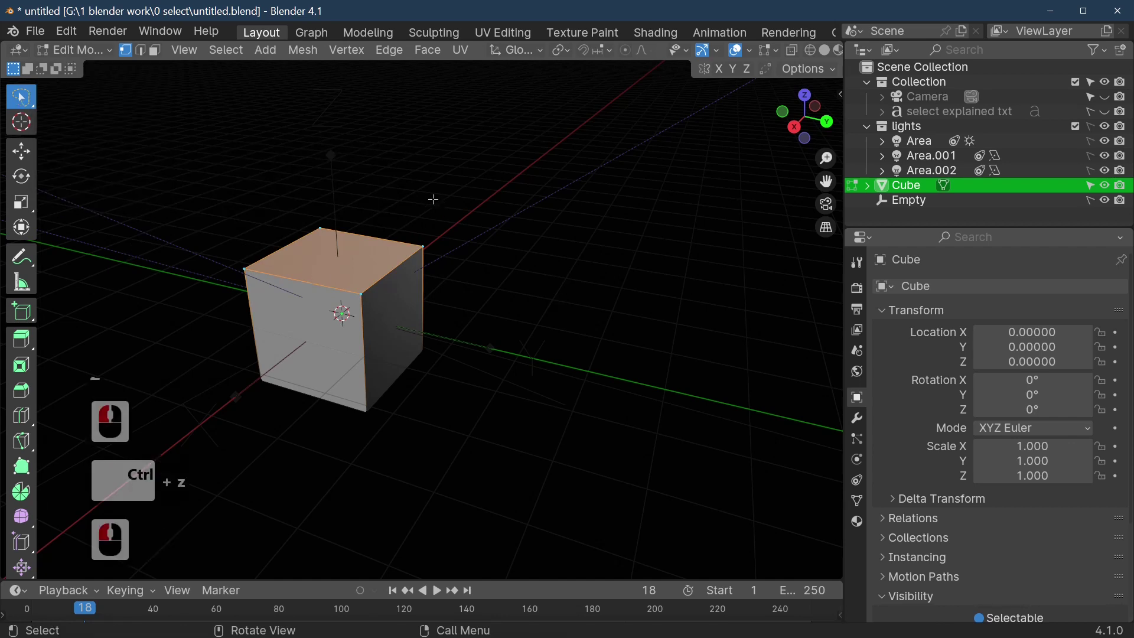
{"action": "mouse_move", "coordinate": [433, 200]}
{"action": "left_mouse_down"}
{"action": "mouse_move", "coordinate": [471, 261]}
{"action": "mouse_move", "coordinate": [476, 242]}
{"action": "left_mouse_up"}
{"action": "mouse_move", "coordinate": [308, 160]}
{"action": "left_mouse_down"}
{"action": "mouse_move", "coordinate": [299, 170]}
{"action": "mouse_move", "coordinate": [372, 239]}
{"action": "left_mouse_up"}
{"action": "mouse_move", "coordinate": [236, 307]}
{"action": "left_mouse_down"}
{"action": "mouse_move", "coordinate": [168, 278]}
{"action": "mouse_move", "coordinate": [177, 254]}
{"action": "mouse_move", "coordinate": [268, 242]}
{"action": "left_mouse_up"}
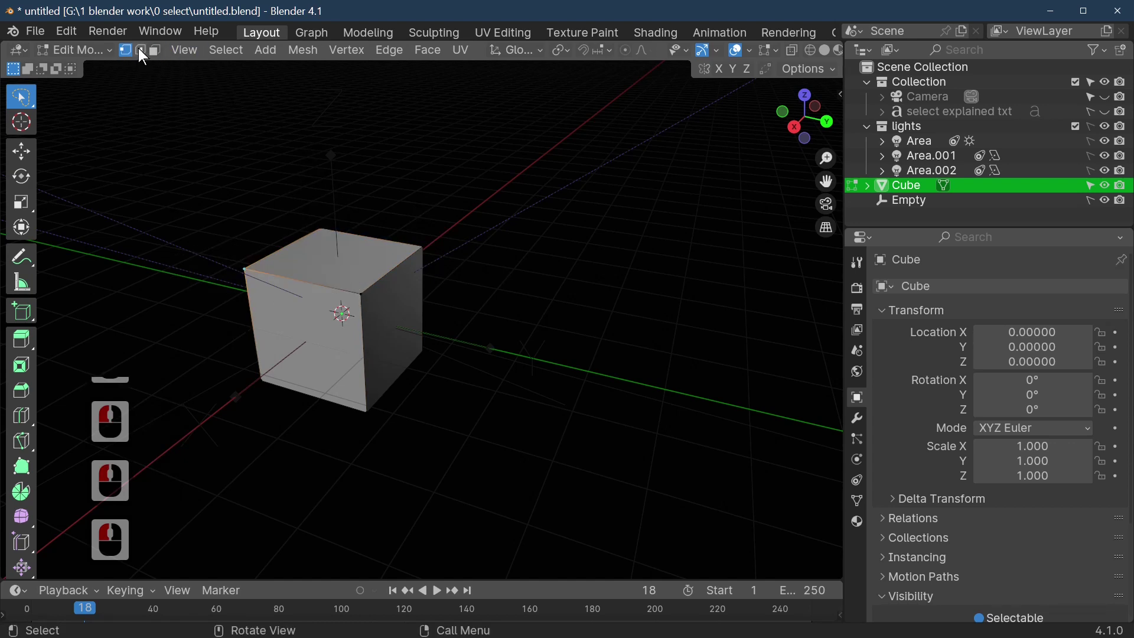
- Switch to edge selection and lasso edges of the cube's top face, ending with two adjacent edges selected
{"action": "mouse_move", "coordinate": [304, 176]}
{"action": "left_mouse_down"}
{"action": "mouse_move", "coordinate": [311, 224]}
{"action": "mouse_move", "coordinate": [467, 279]}
{"action": "left_mouse_up"}
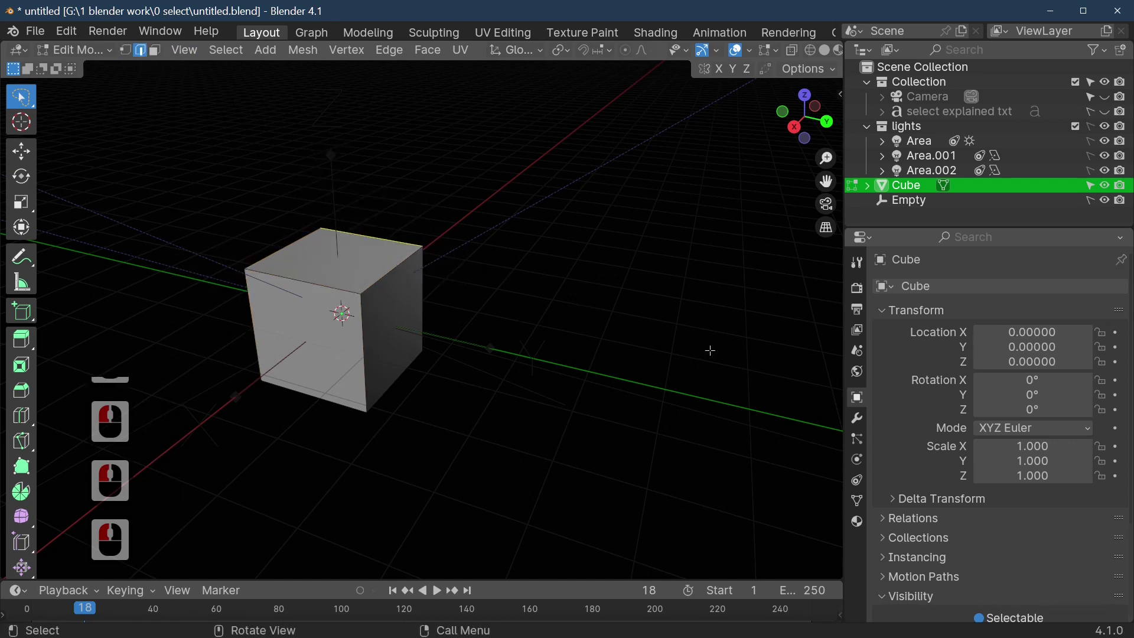
{"action": "mouse_move", "coordinate": [309, 173]}
{"action": "left_mouse_down"}
{"action": "mouse_move", "coordinate": [347, 258]}
{"action": "mouse_move", "coordinate": [427, 331]}
{"action": "mouse_move", "coordinate": [454, 258]}
{"action": "left_mouse_up"}
{"action": "mouse_move", "coordinate": [267, 167]}
{"action": "left_mouse_down"}
{"action": "mouse_move", "coordinate": [369, 310]}
{"action": "mouse_move", "coordinate": [363, 331]}
{"action": "mouse_move", "coordinate": [455, 268]}
{"action": "mouse_move", "coordinate": [462, 226]}
{"action": "left_mouse_up"}
{"action": "mouse_move", "coordinate": [345, 279]}
{"action": "left_mouse_down"}
{"action": "mouse_move", "coordinate": [389, 331]}
{"action": "mouse_move", "coordinate": [425, 168]}
{"action": "mouse_move", "coordinate": [260, 275]}
{"action": "mouse_move", "coordinate": [281, 236]}
{"action": "left_mouse_up"}
- Try extruding the two lasso-selected top edges upward along the Z axis, and undo the extrusion
{"action": "middle_click_drag", "start_coordinate": [465, 348], "coordinate": [577, 351]}
{"action": "key", "text": "e"}
{"action": "key", "text": "z"}
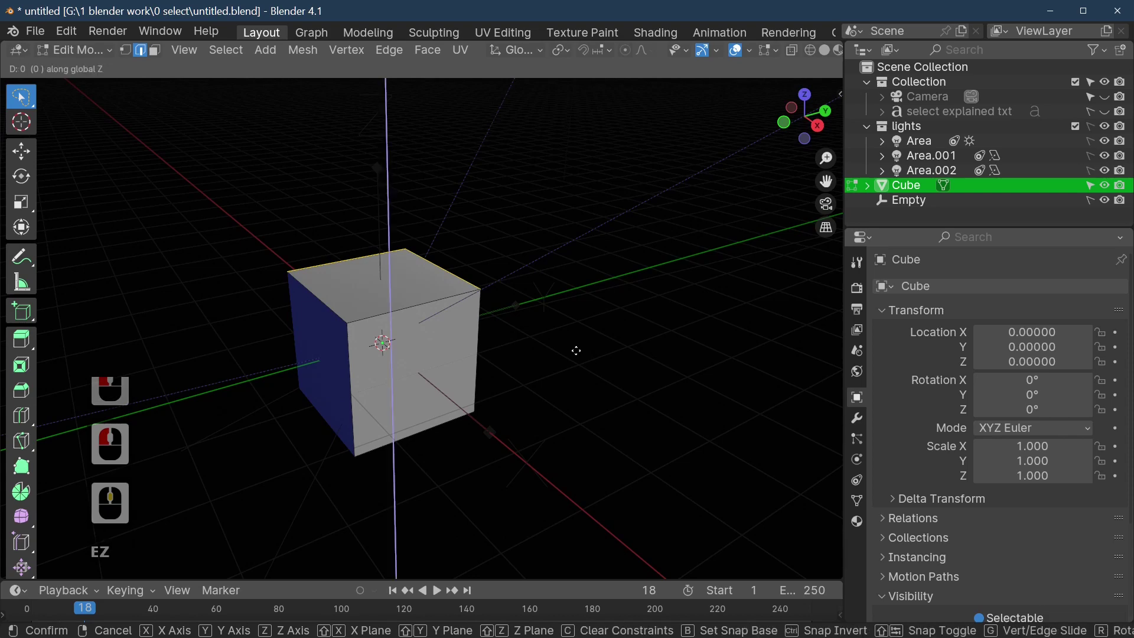
{"action": "left_click", "coordinate": [579, 209]}
{"action": "scroll", "coordinate": [620, 334], "scroll_direction": "down", "scroll_amount": 4}
{"action": "middle_click_drag", "start_coordinate": [619, 333], "coordinate": [597, 328]}
{"action": "key", "text": "ctrl+z"}
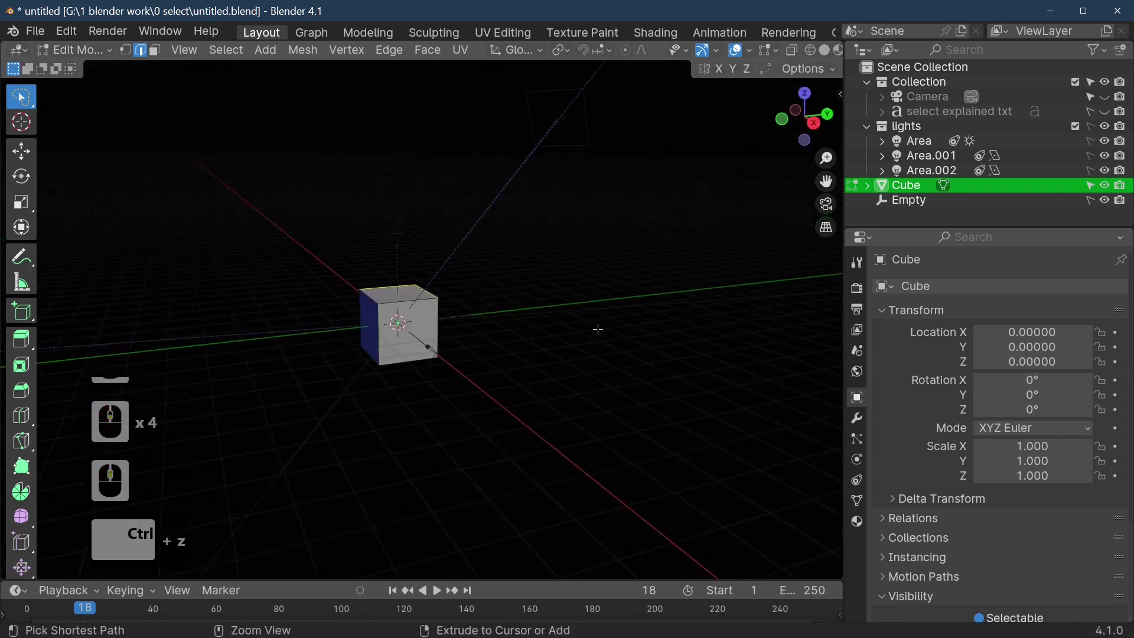